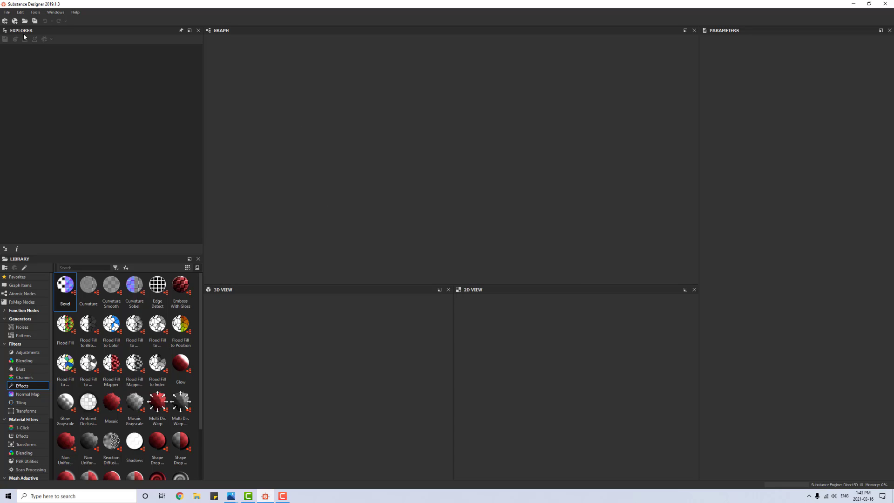
# Step: Create a new substance graph named Sci-Fi_Box from the Physically Based (Metallic/Roughness) template
pyautogui.click(7, 12)
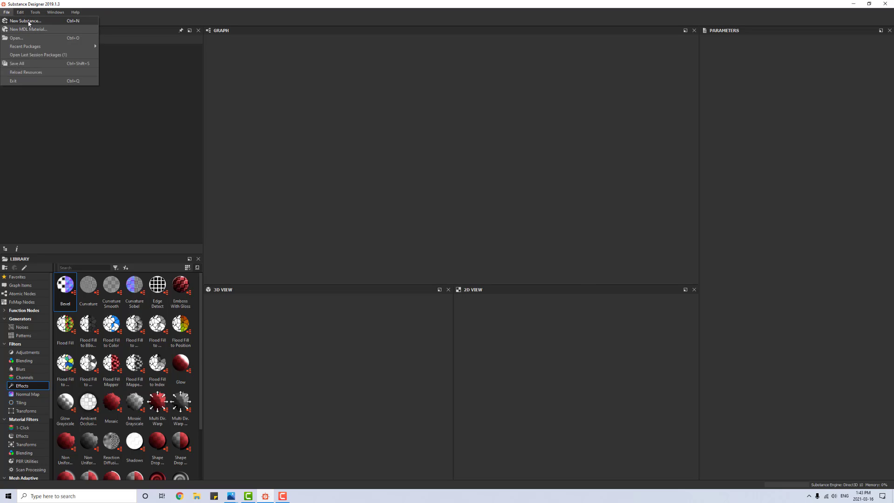
pyautogui.click(29, 21)
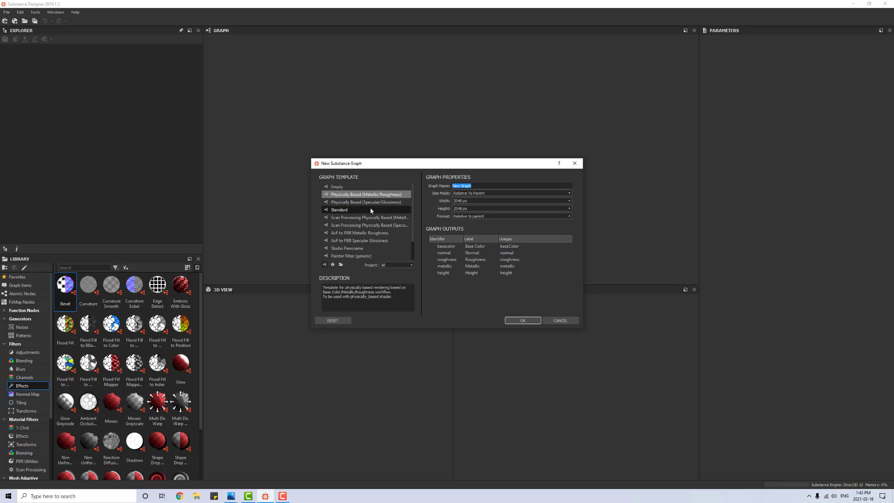
pyautogui.click(460, 186)
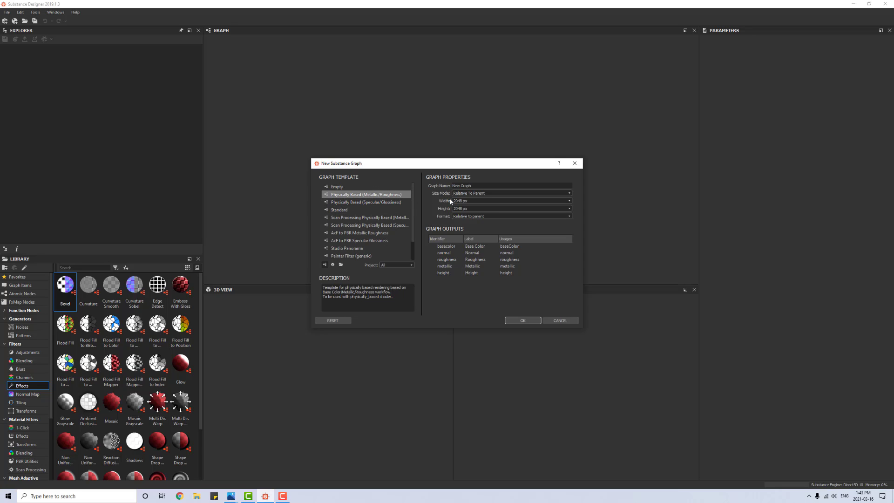
pyautogui.tripleClick(484, 186)
pyautogui.write('Sci-Fi_Box')
pyautogui.click(517, 321)
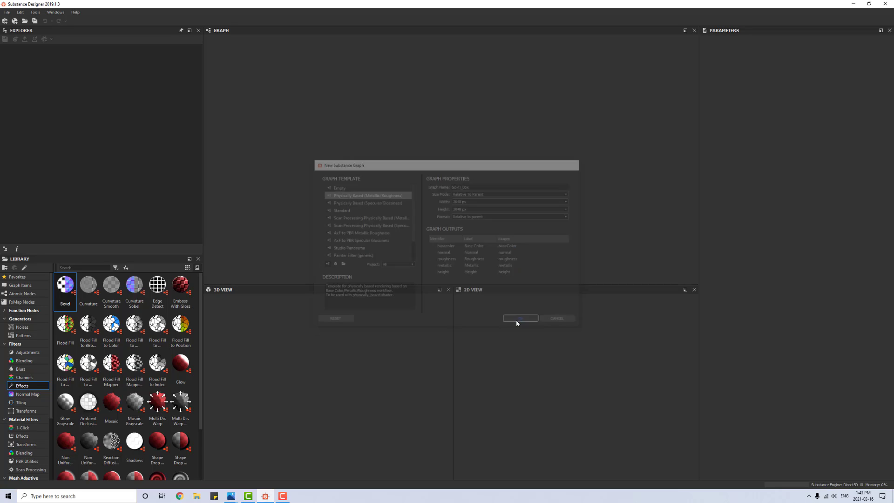
# Step: Look over the column of output nodes in the new graph and the cube in the 3D preview
pyautogui.scroll(-2, 470, 186)
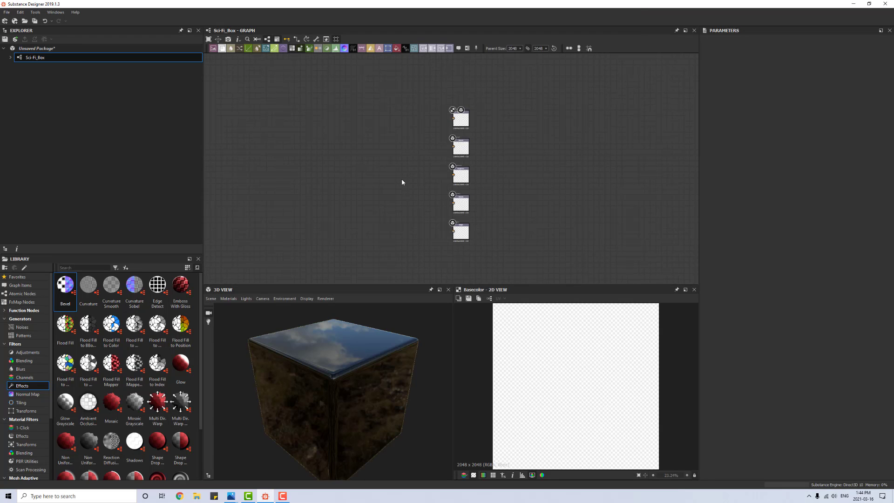
pyautogui.scroll(5, 401, 180)
pyautogui.moveTo(449, 138); pyautogui.dragTo(346, 170, button='middle')
pyautogui.scroll(-1, 348, 146)
pyautogui.moveTo(355, 210); pyautogui.dragTo(355, 158, button='middle')
pyautogui.scroll(1, 360, 183)
pyautogui.moveTo(360, 183); pyautogui.dragTo(383, 186, button='middle')
pyautogui.scroll(-2, 374, 193)
pyautogui.scroll(-1, 382, 187)
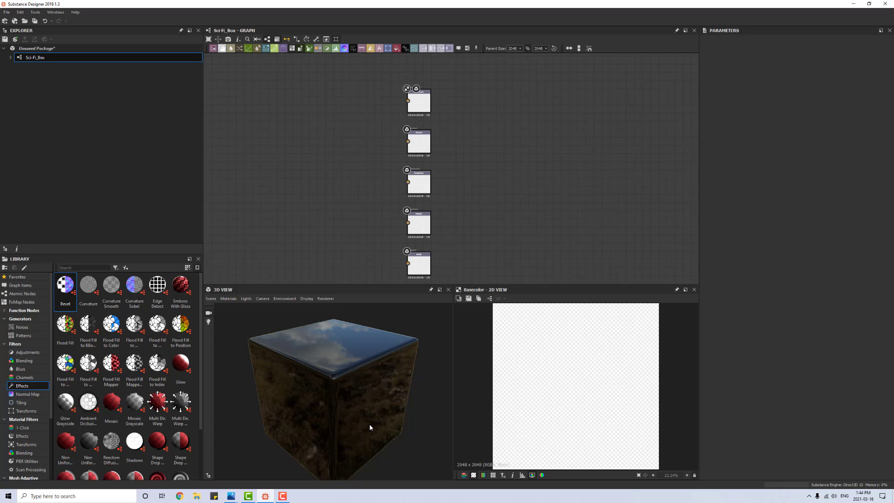
pyautogui.moveTo(383, 369); pyautogui.dragTo(315, 370)
# Step: Examine each output node up close, from Base Color through Normal, Roughness and Metallic to Height
pyautogui.scroll(5, 475, 185)
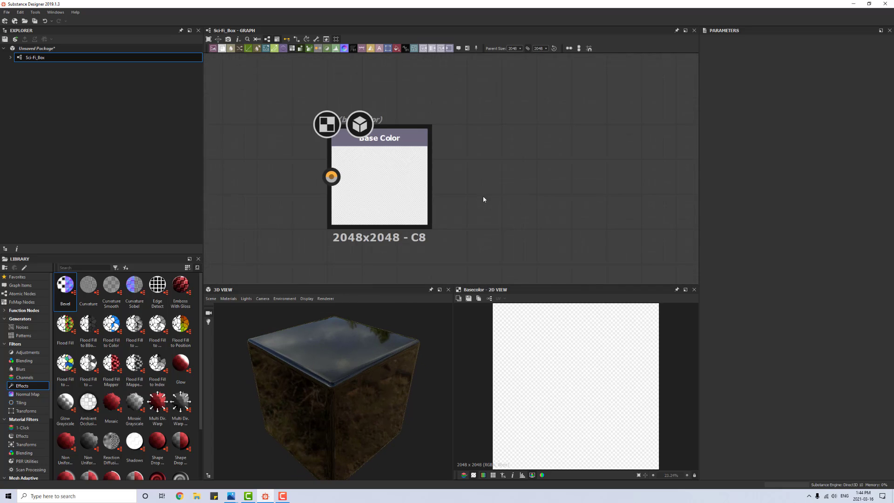
pyautogui.scroll(-3, 523, 219)
pyautogui.moveTo(479, 222); pyautogui.dragTo(473, 89, button='middle')
pyautogui.scroll(-1, 472, 189)
pyautogui.scroll(4, 472, 189)
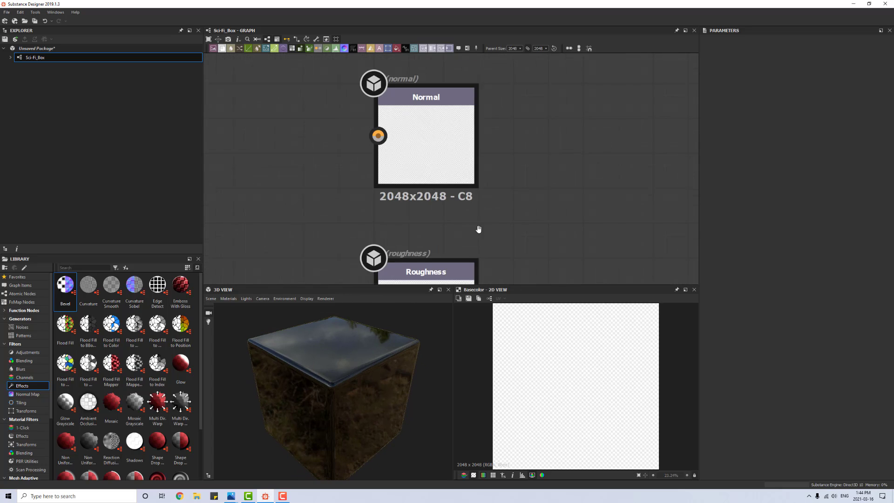
pyautogui.moveTo(478, 229); pyautogui.dragTo(466, 106, button='middle')
pyautogui.scroll(-2, 486, 190)
pyautogui.moveTo(467, 279); pyautogui.dragTo(451, 179, button='middle')
pyautogui.scroll(3, 488, 220)
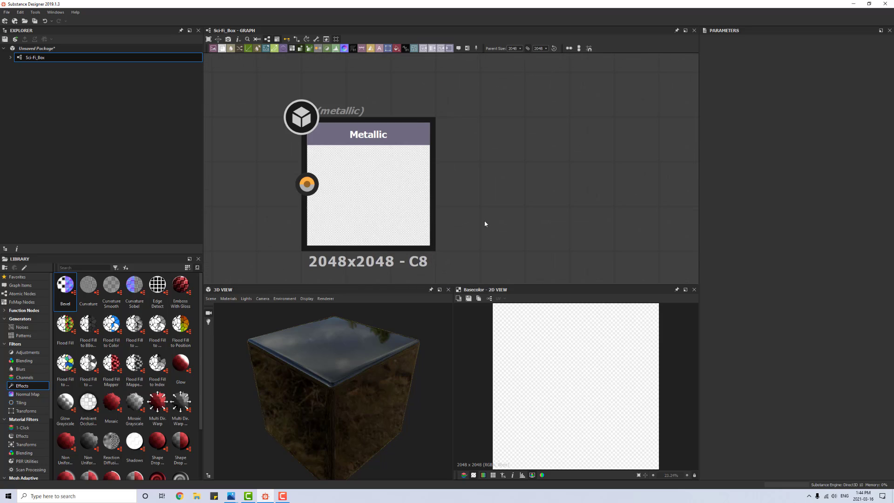
pyautogui.scroll(-5, 485, 220)
pyautogui.moveTo(460, 278); pyautogui.dragTo(462, 246, button='middle')
pyautogui.scroll(3, 447, 240)
pyautogui.scroll(-2, 469, 234)
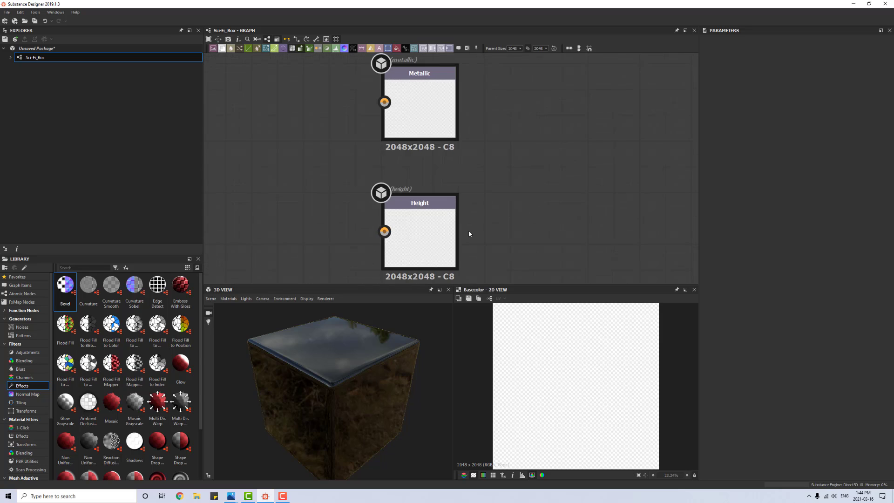
pyautogui.moveTo(498, 220); pyautogui.dragTo(498, 129, button='middle')
pyautogui.scroll(-6, 497, 140)
pyautogui.moveTo(505, 72); pyautogui.dragTo(495, 198, button='middle')
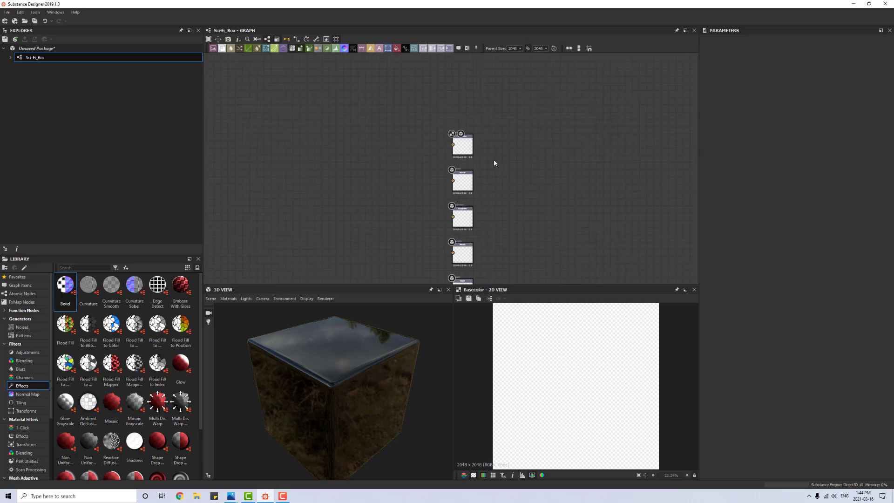
# Step: Move the Base Color output node up, duplicate it and place the copy between it and Normal
pyautogui.scroll(5, 493, 159)
pyautogui.moveTo(476, 146); pyautogui.dragTo(501, 229, button='middle')
pyautogui.moveTo(450, 189); pyautogui.dragTo(451, 118)
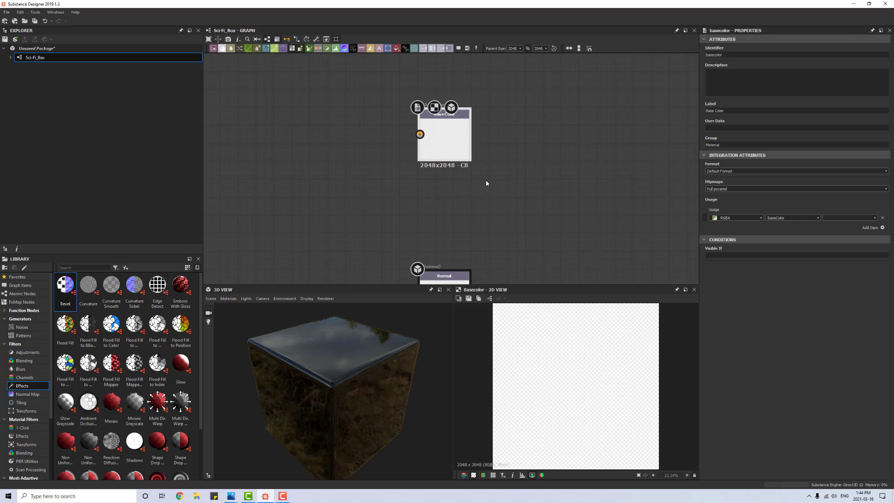
pyautogui.hotkey('ctrl', 'd')
pyautogui.moveTo(463, 161); pyautogui.dragTo(459, 206)
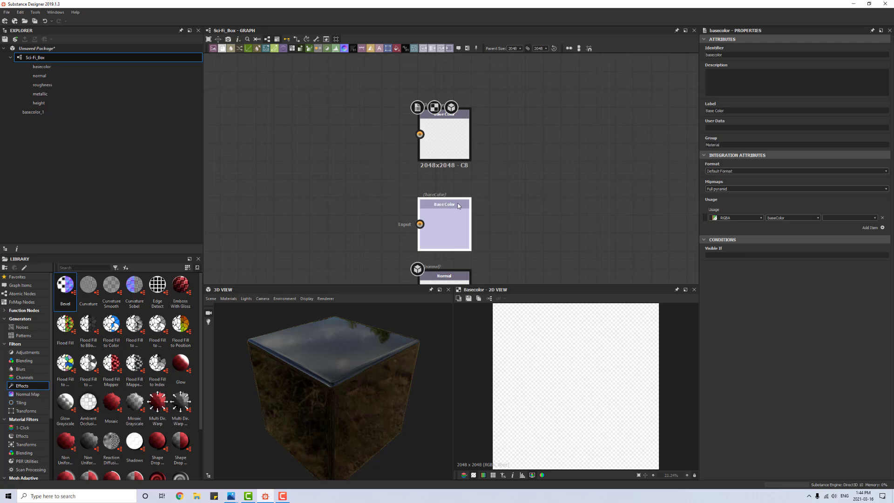
# Step: Set the original Base Color output's usage to ambientOcclusion and change its identifier and label to AO
pyautogui.click(818, 219)
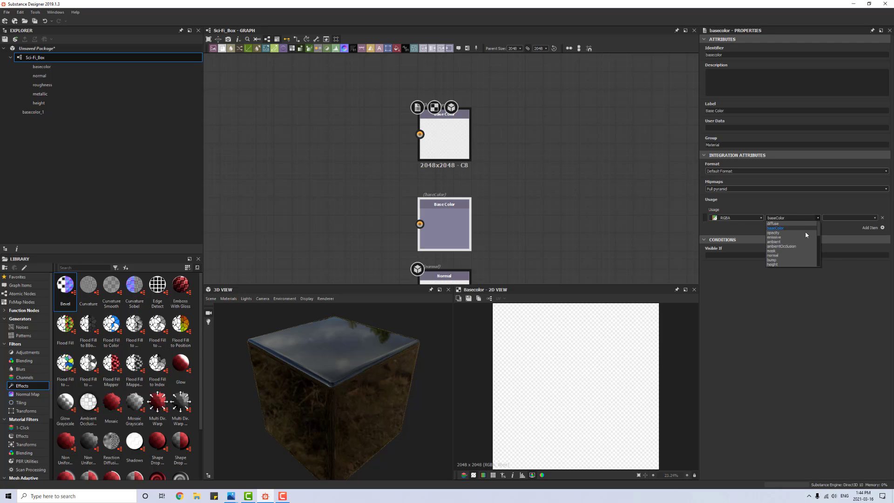
pyautogui.click(796, 246)
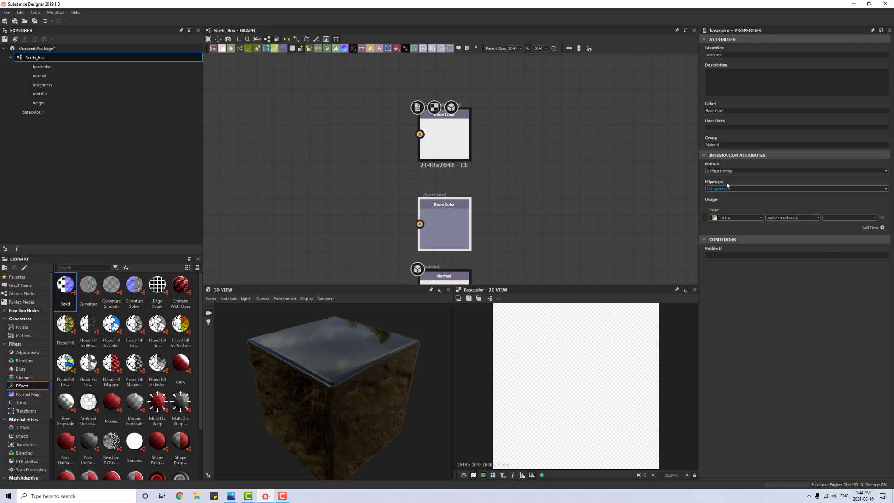
pyautogui.doubleClick(728, 55)
pyautogui.write('AO')
pyautogui.press('Return')
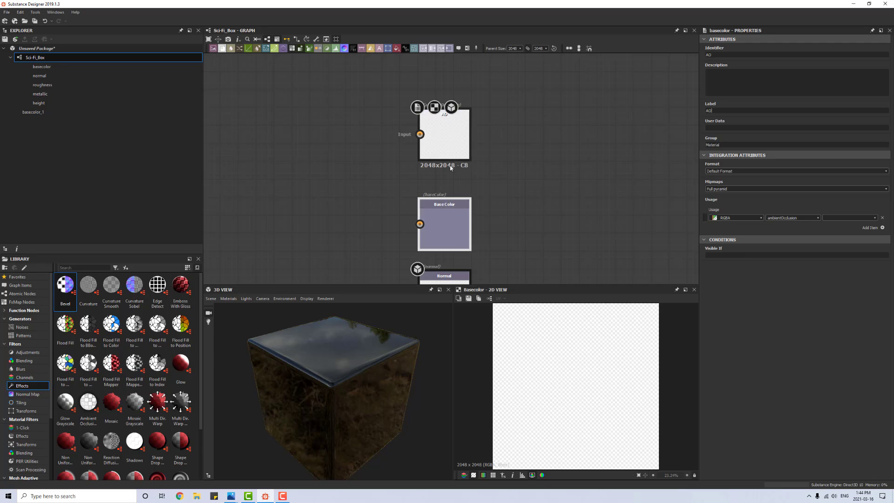
# Step: Rearrange the two upper output nodes so that Base Color sits above AO
pyautogui.scroll(-2, 452, 166)
pyautogui.moveTo(454, 194); pyautogui.dragTo(454, 96)
pyautogui.moveTo(448, 135); pyautogui.dragTo(446, 180)
pyautogui.moveTo(448, 97); pyautogui.dragTo(447, 111)
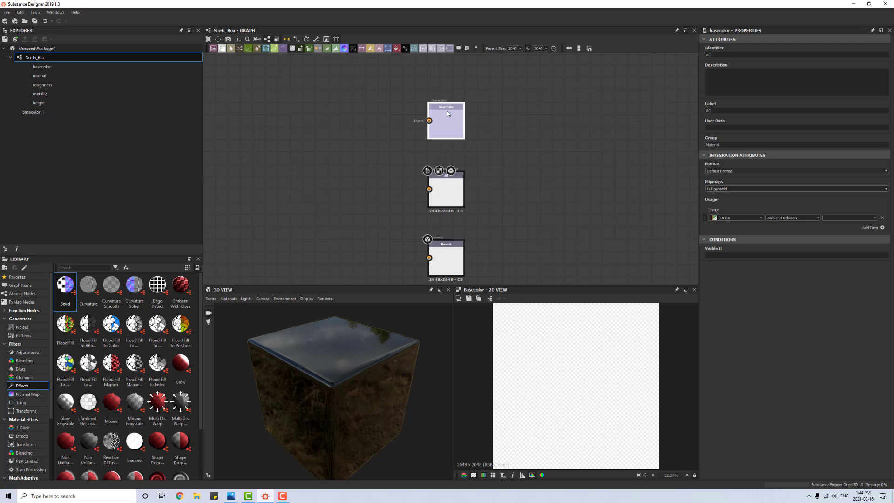
# Step: Shift the Roughness and Metallic outputs down and place the Height output node between Normal and Roughness
pyautogui.scroll(-4, 467, 196)
pyautogui.moveTo(468, 195); pyautogui.dragTo(493, 122, button='middle')
pyautogui.scroll(5, 489, 181)
pyautogui.moveTo(487, 232); pyautogui.dragTo(469, 144, button='middle')
pyautogui.scroll(1, 469, 145)
pyautogui.moveTo(445, 253); pyautogui.dragTo(564, 86)
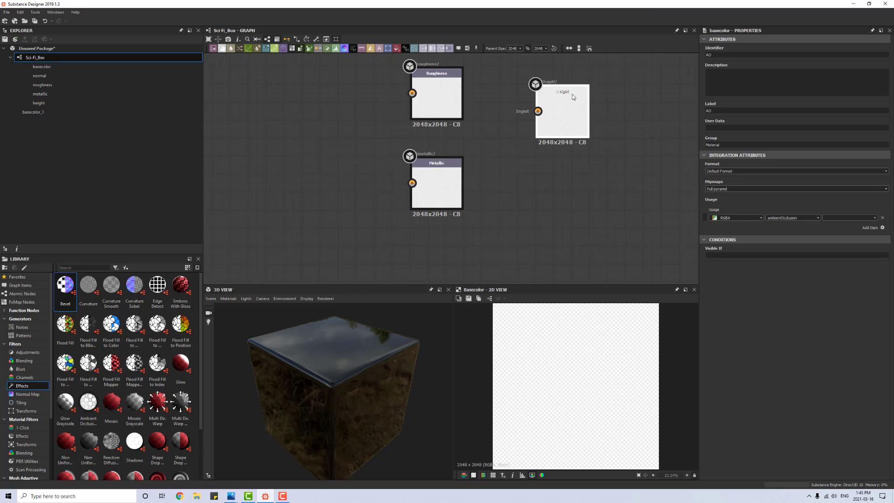
pyautogui.scroll(-2, 370, 90)
pyautogui.moveTo(425, 143); pyautogui.dragTo(423, 224)
pyautogui.moveTo(421, 84); pyautogui.dragTo(423, 113, button='middle')
pyautogui.scroll(-4, 463, 112)
pyautogui.moveTo(458, 80); pyautogui.dragTo(465, 146, button='middle')
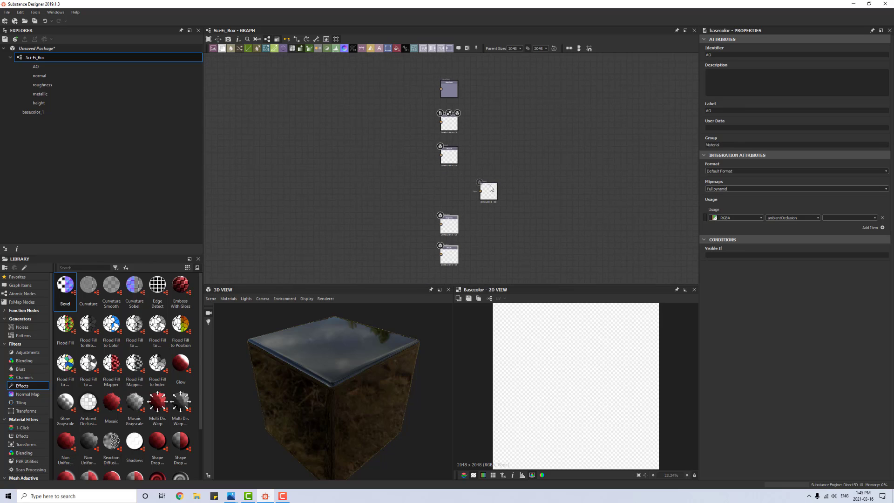
pyautogui.moveTo(488, 191); pyautogui.dragTo(449, 189)
pyautogui.scroll(4, 450, 127)
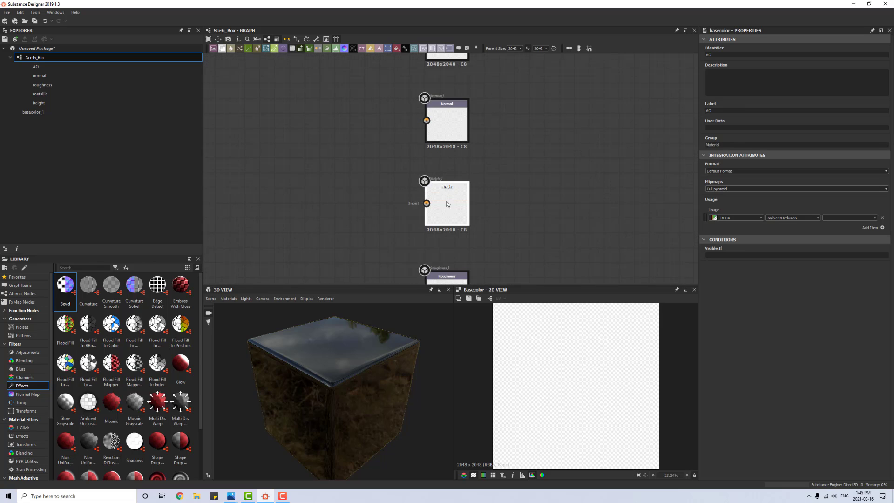
pyautogui.moveTo(483, 194); pyautogui.dragTo(476, 120, button='middle')
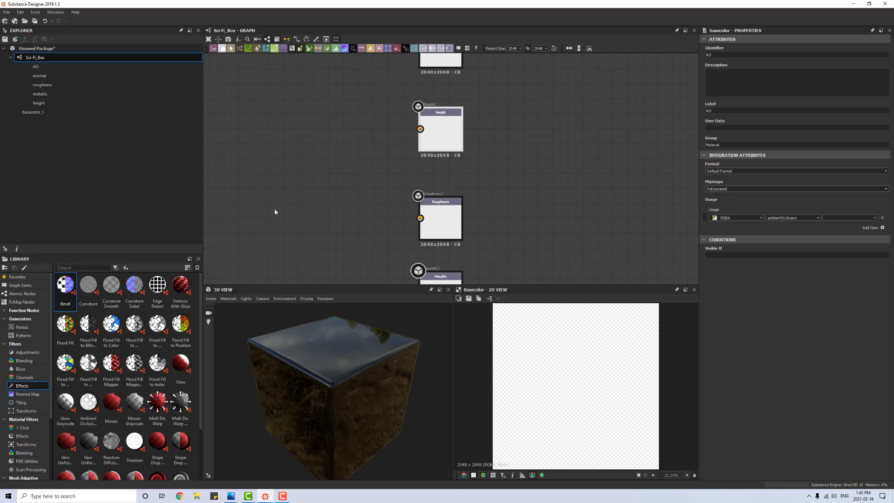
# Step: Connect a new Uniform Color node to the Base Color output and set its color value V to 0.5
pyautogui.scroll(-3, 336, 212)
pyautogui.moveTo(328, 382); pyautogui.dragTo(289, 367)
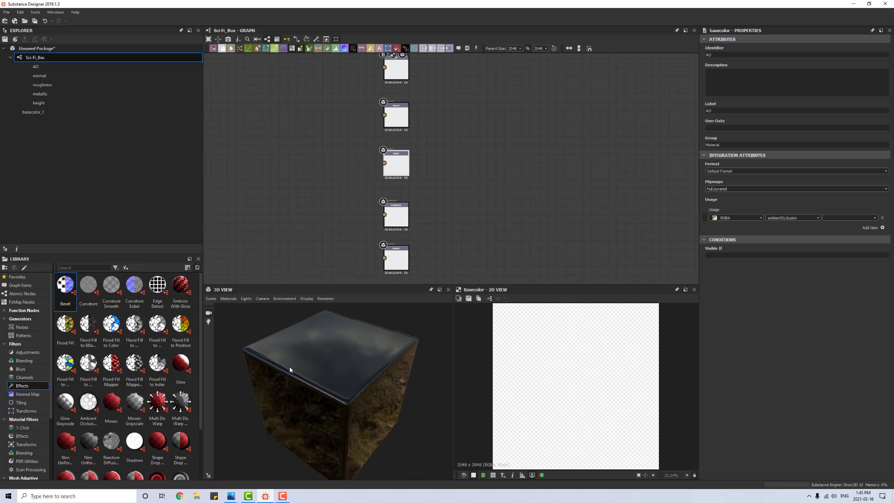
pyautogui.scroll(2, 433, 164)
pyautogui.moveTo(434, 142); pyautogui.dragTo(504, 238, button='middle')
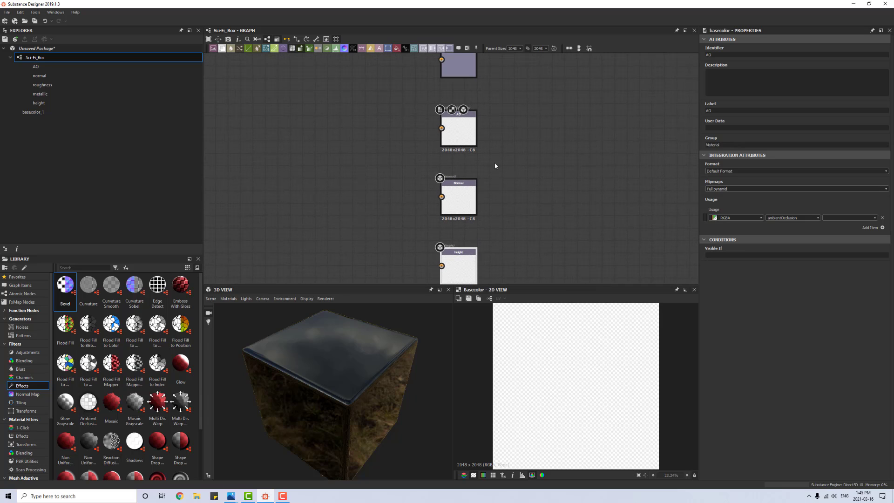
pyautogui.moveTo(501, 147); pyautogui.dragTo(523, 223, button='middle')
pyautogui.scroll(1, 523, 223)
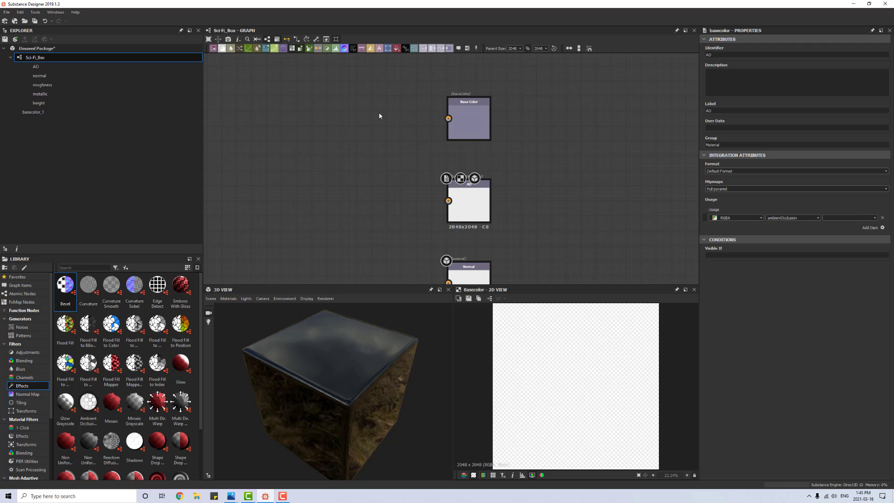
pyautogui.press('space')
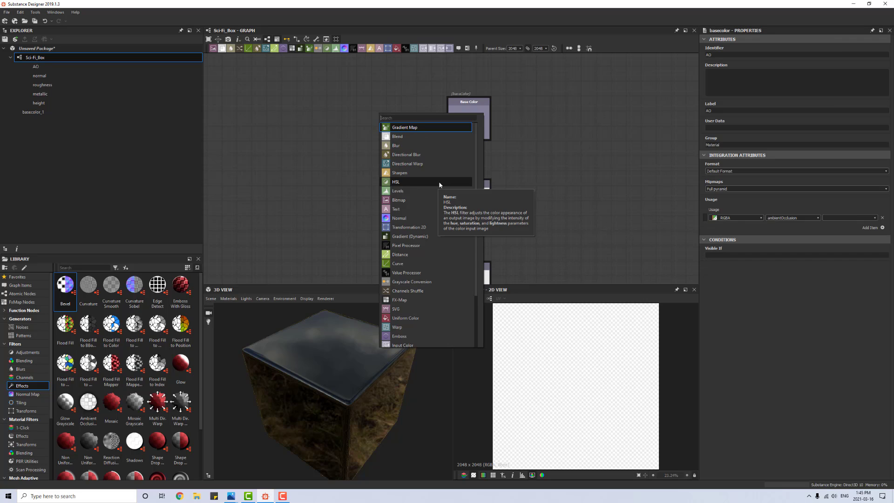
pyautogui.write('uni')
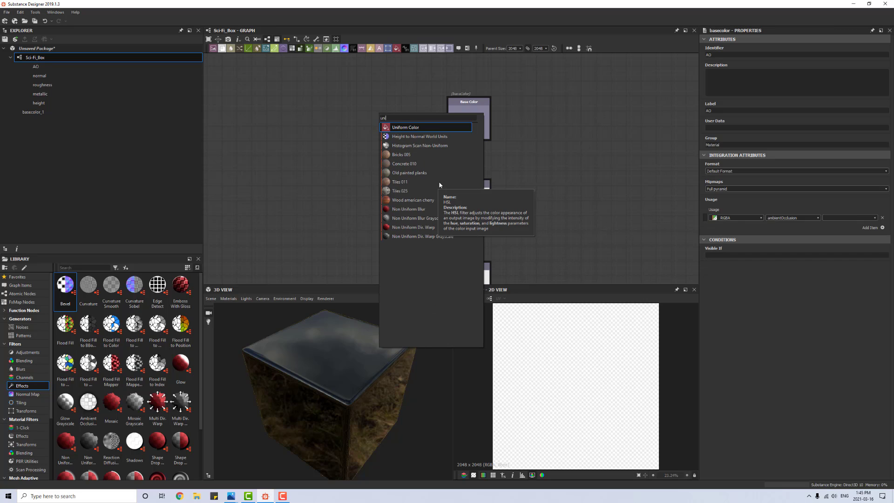
pyautogui.click(412, 130)
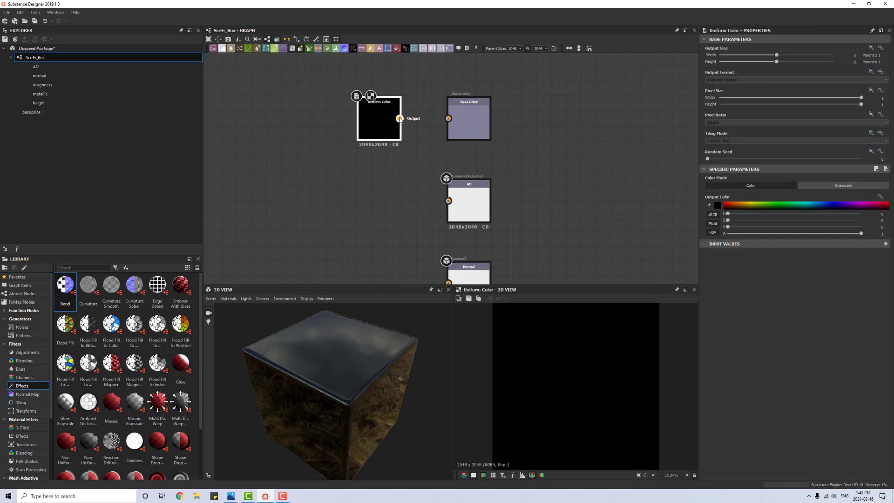
pyautogui.moveTo(400, 118); pyautogui.dragTo(449, 119)
pyautogui.moveTo(727, 226); pyautogui.dragTo(794, 227)
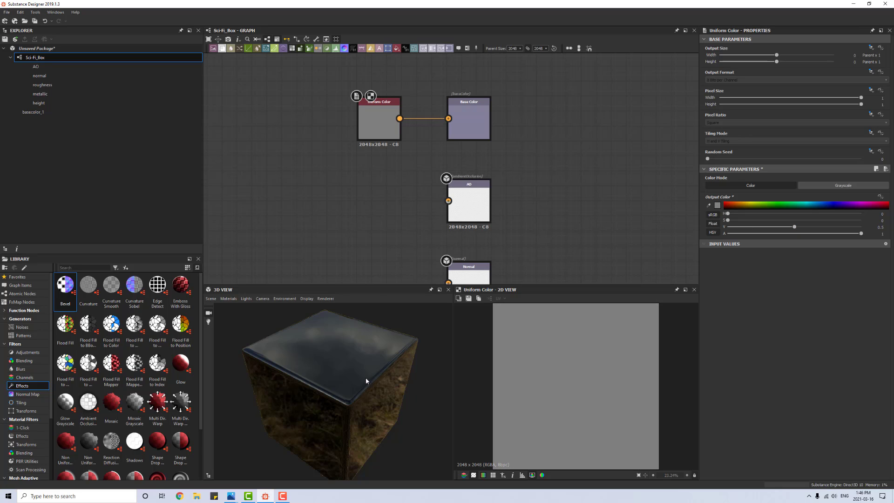
# Step: Display the graph's outputs in the 3D view and inspect the cube
pyautogui.rightClick(550, 212)
pyautogui.click(560, 168)
pyautogui.rightClick(557, 164)
pyautogui.click(578, 203)
pyautogui.moveTo(385, 369); pyautogui.dragTo(395, 349)
pyautogui.scroll(-4, 373, 369)
pyautogui.scroll(4, 371, 371)
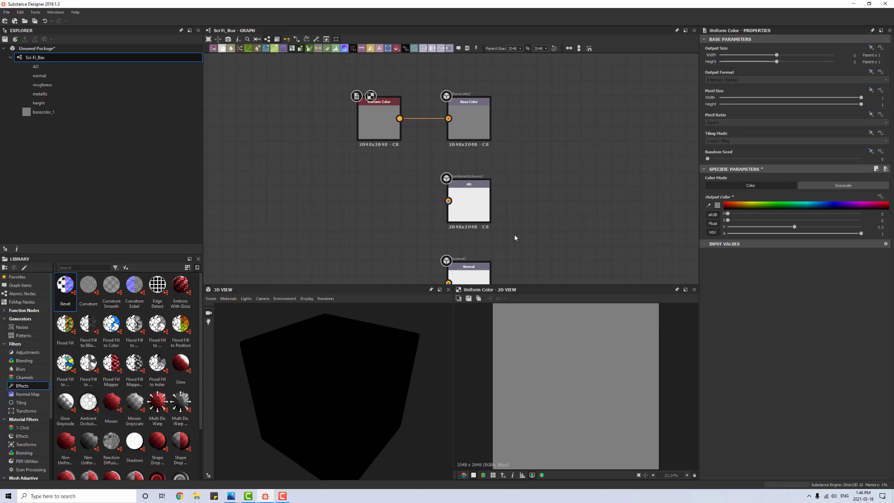
# Step: Look over the AO, Normal, Height, Roughness and Metallic outputs for missing input connections
pyautogui.scroll(-2, 516, 225)
pyautogui.moveTo(526, 235); pyautogui.dragTo(483, 110, button='middle')
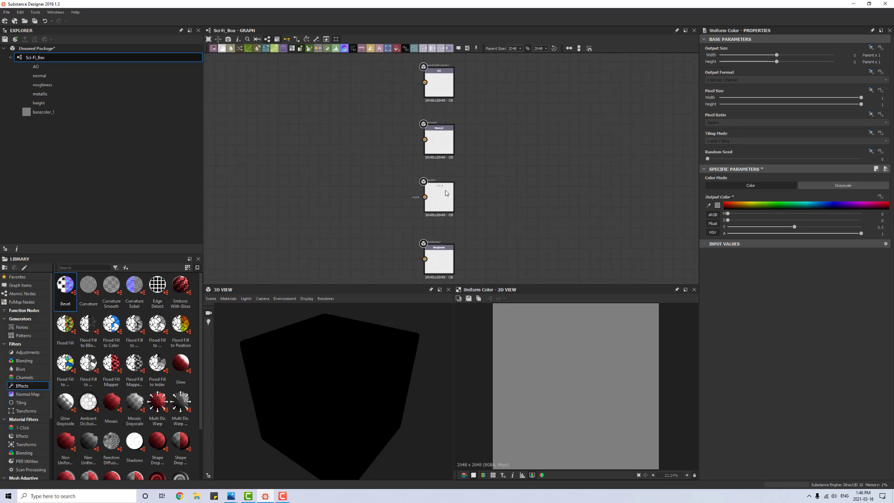
pyautogui.scroll(-3, 381, 209)
pyautogui.moveTo(383, 214); pyautogui.dragTo(387, 182, button='middle')
pyautogui.scroll(3, 358, 361)
pyautogui.scroll(3, 396, 239)
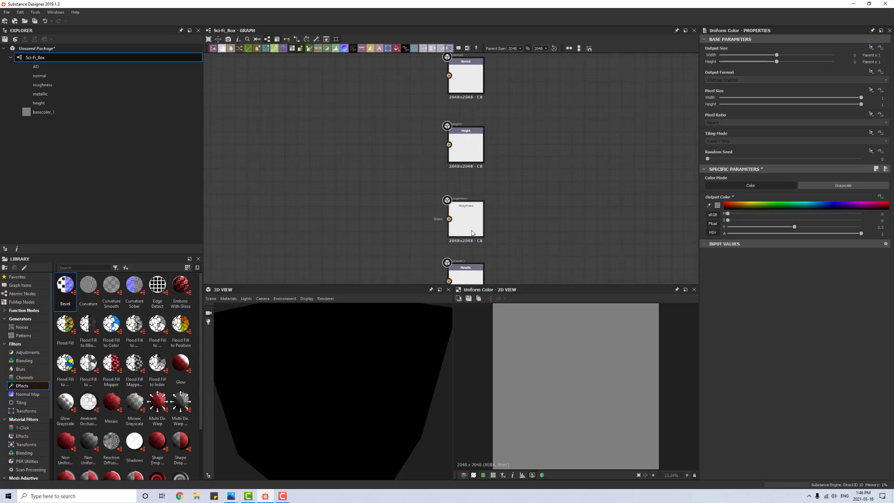
pyautogui.moveTo(401, 182); pyautogui.dragTo(401, 233, button='middle')
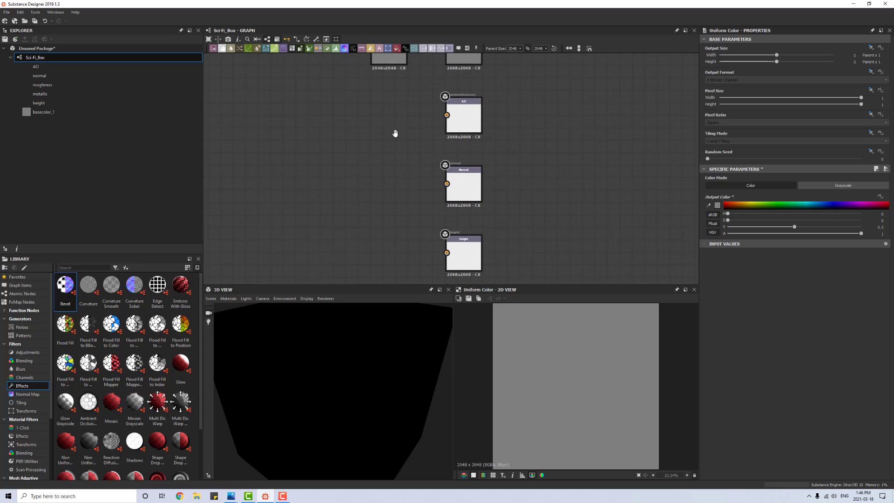
pyautogui.moveTo(395, 133); pyautogui.dragTo(396, 235, button='middle')
pyautogui.moveTo(408, 205); pyautogui.dragTo(410, 171, button='middle')
pyautogui.scroll(-1, 410, 171)
# Step: Duplicate the grey Uniform Color node, place the copy beside the Roughness output and connect the two
pyautogui.hotkey('ctrl', 'c')
pyautogui.hotkey('ctrl', 'v')
pyautogui.moveTo(452, 161); pyautogui.dragTo(375, 199)
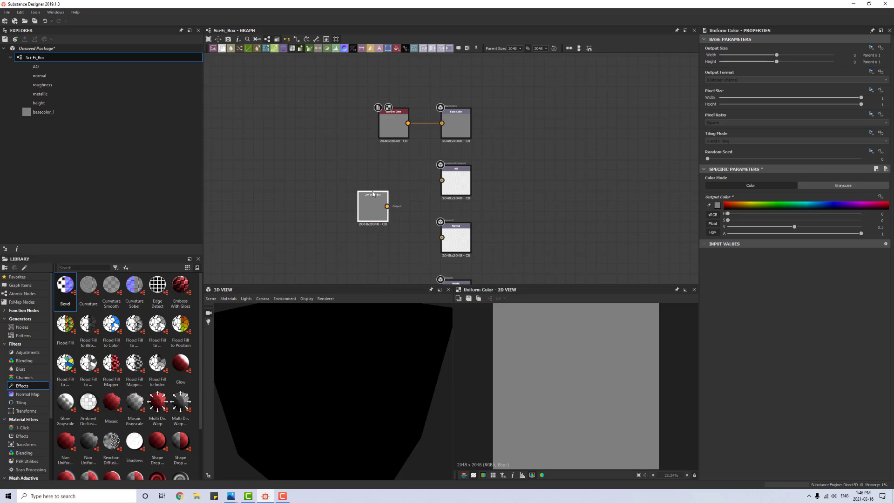
pyautogui.scroll(1, 411, 201)
pyautogui.moveTo(411, 202); pyautogui.dragTo(392, 90, button='middle')
pyautogui.scroll(-1, 391, 90)
pyautogui.moveTo(352, 97); pyautogui.dragTo(374, 247)
pyautogui.moveTo(412, 250); pyautogui.dragTo(421, 248)
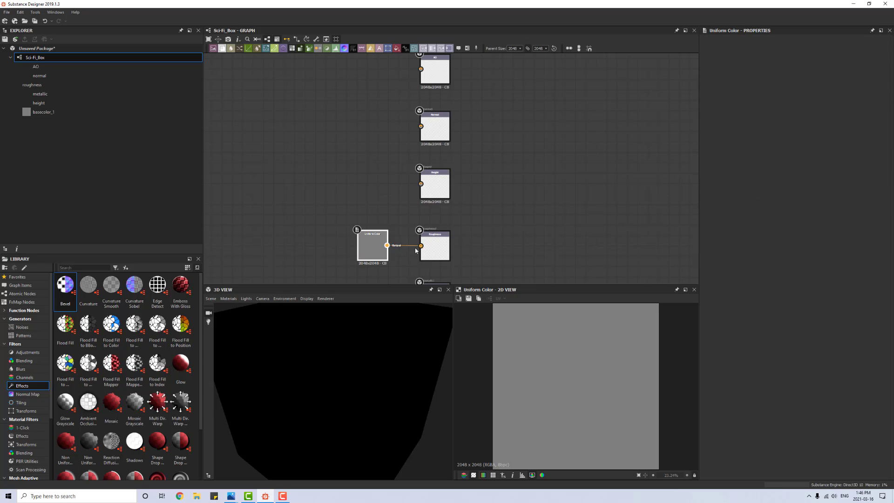
# Step: Place another grey Uniform Color node beside the Metallic output and connect it to that output
pyautogui.moveTo(398, 215); pyautogui.dragTo(407, 144, button='middle')
pyautogui.scroll(1, 406, 143)
pyautogui.scroll(-1, 406, 144)
pyautogui.click(396, 48)
pyautogui.moveTo(438, 175); pyautogui.dragTo(430, 227)
pyautogui.moveTo(381, 89); pyautogui.dragTo(394, 189, button='middle')
pyautogui.scroll(-3, 395, 188)
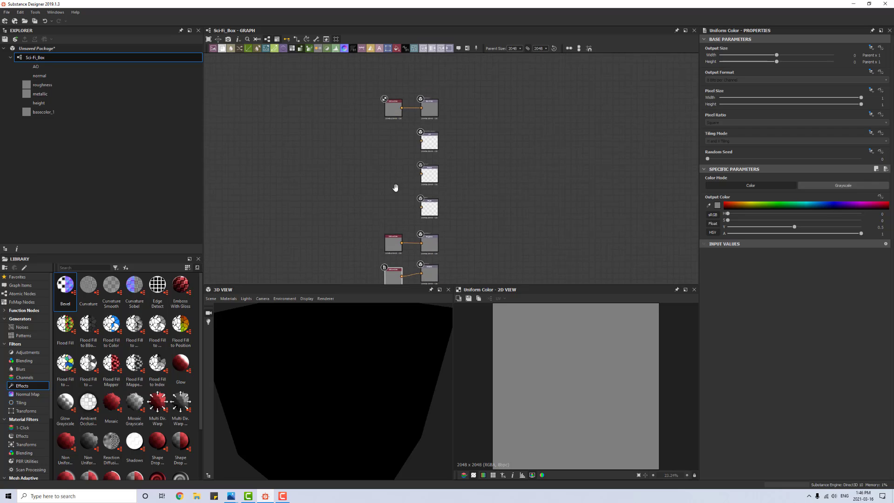
# Step: Add an Ambient Occlusion (HBAO) node beside the AO output and connect it to that output
pyautogui.scroll(3, 393, 145)
pyautogui.moveTo(394, 145); pyautogui.dragTo(379, 112, button='middle')
pyautogui.scroll(1, 403, 191)
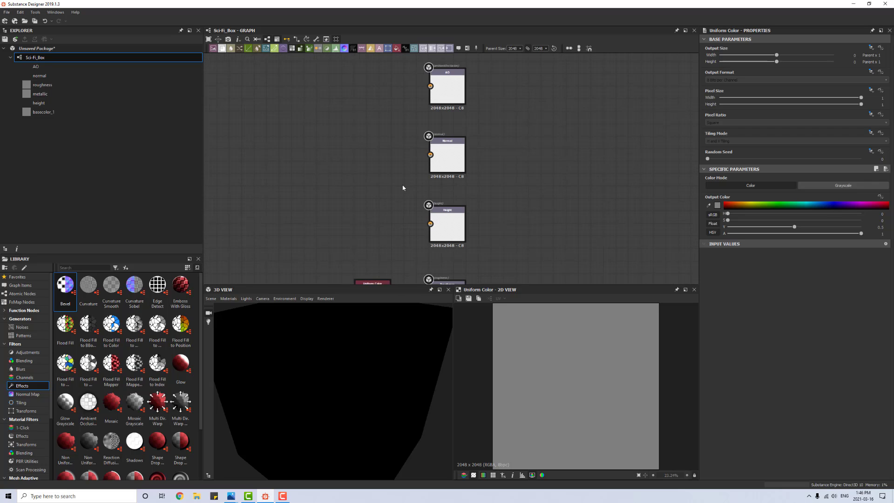
pyautogui.moveTo(397, 191); pyautogui.dragTo(413, 212, button='middle')
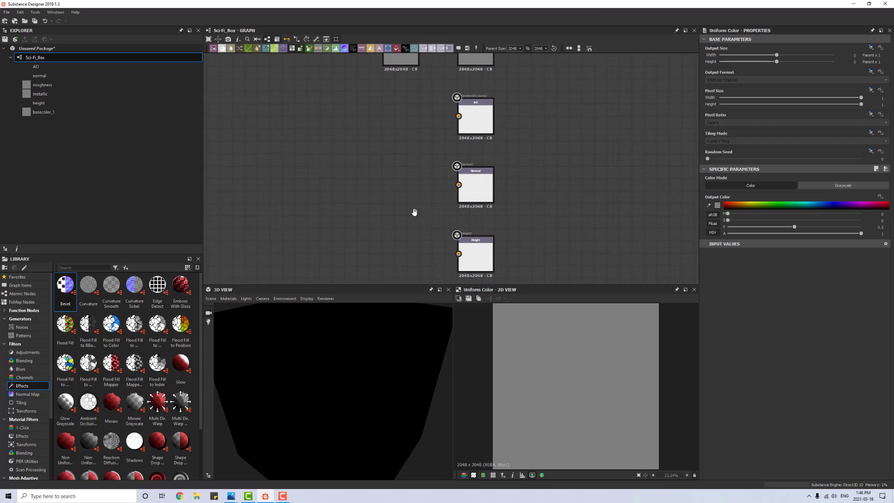
pyautogui.press('space')
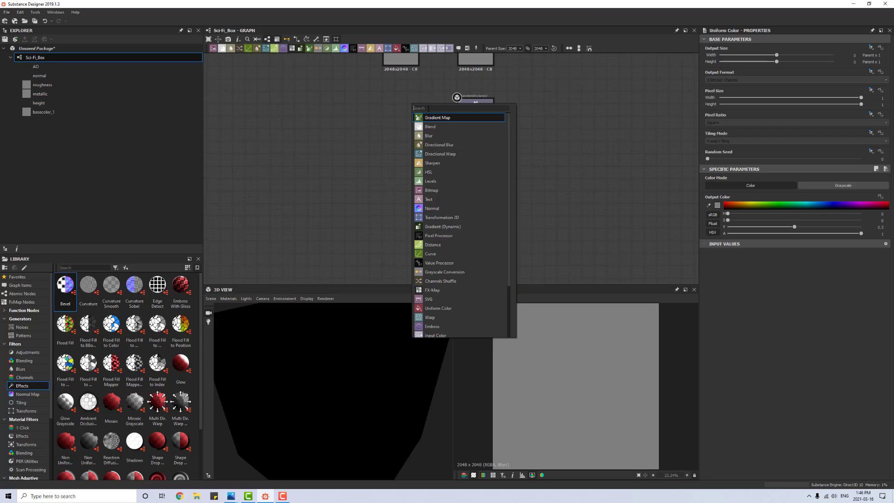
pyautogui.write('amb')
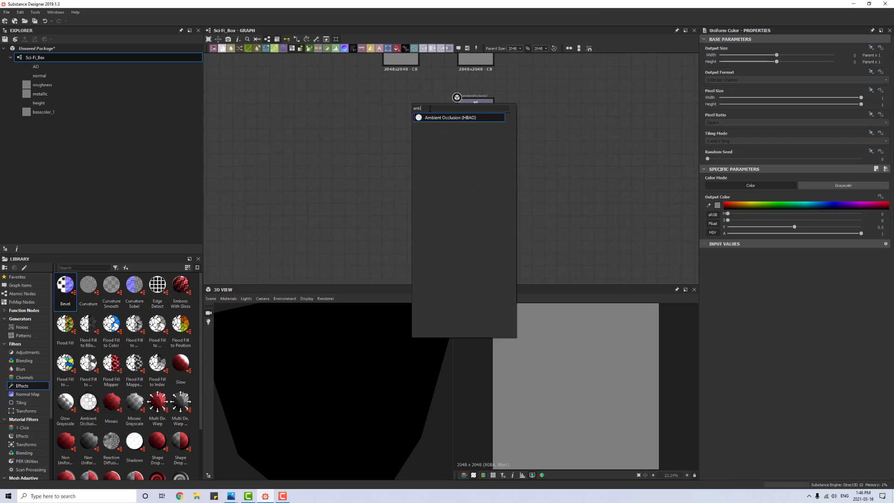
pyautogui.click(458, 119)
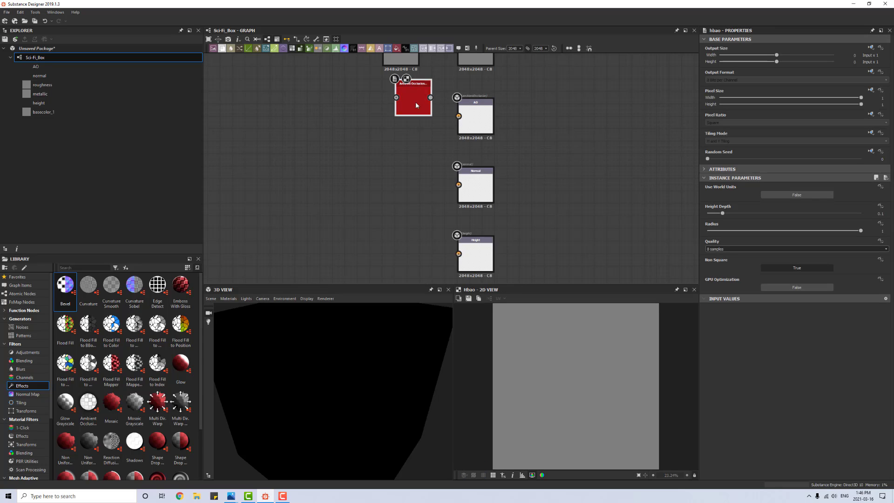
pyautogui.moveTo(403, 104); pyautogui.dragTo(459, 116)
pyautogui.scroll(1, 422, 168)
pyautogui.moveTo(423, 168); pyautogui.dragTo(421, 161, button='middle')
pyautogui.scroll(-2, 415, 164)
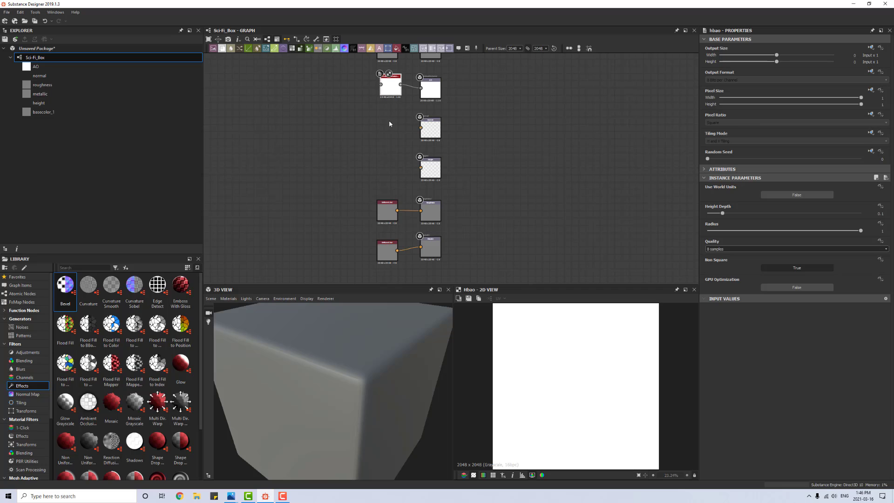
# Step: Use Rounded Cube as the 3D view's preview mesh and frame the whole cube
pyautogui.scroll(2, 389, 124)
pyautogui.moveTo(398, 396); pyautogui.dragTo(347, 380)
pyautogui.scroll(-4, 392, 394)
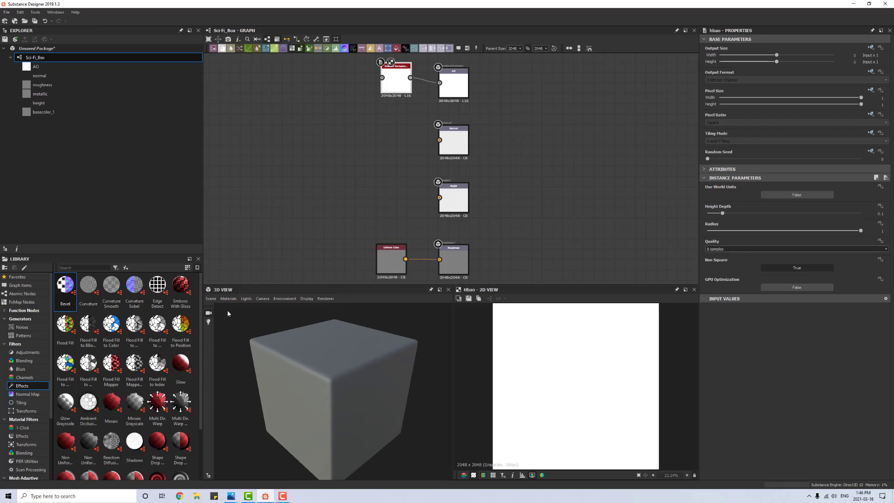
pyautogui.click(212, 299)
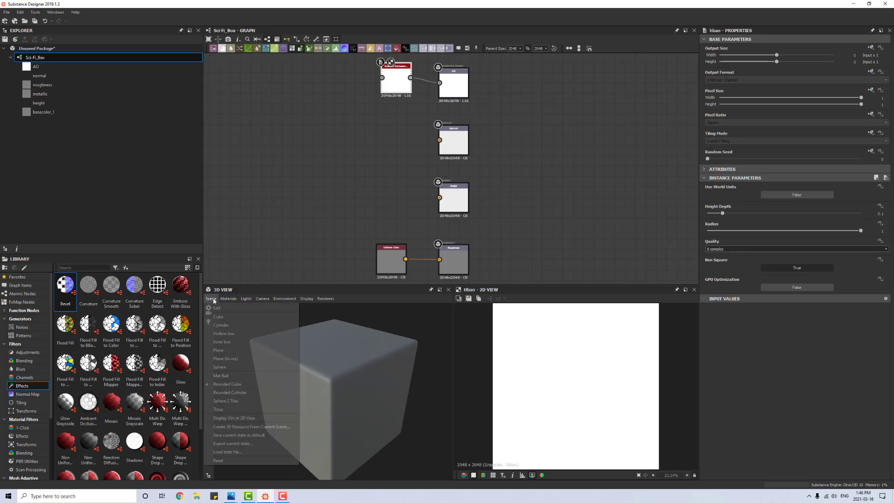
pyautogui.click(238, 385)
pyautogui.moveTo(342, 386)
pyautogui.mouseDown()
pyautogui.moveTo(361, 391)
pyautogui.moveTo(348, 391)
pyautogui.mouseUp()
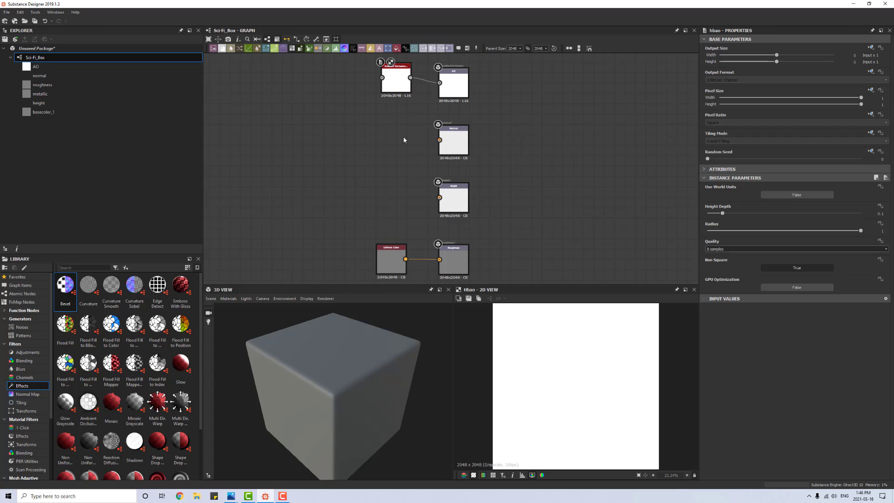
# Step: Add a Normal node beside the Normal output and connect the two
pyautogui.press('space')
pyautogui.write('norm')
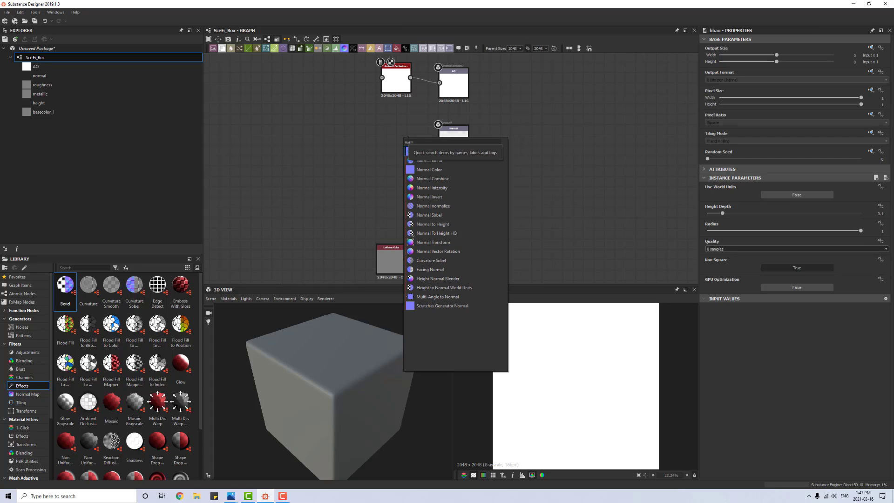
pyautogui.click(422, 153)
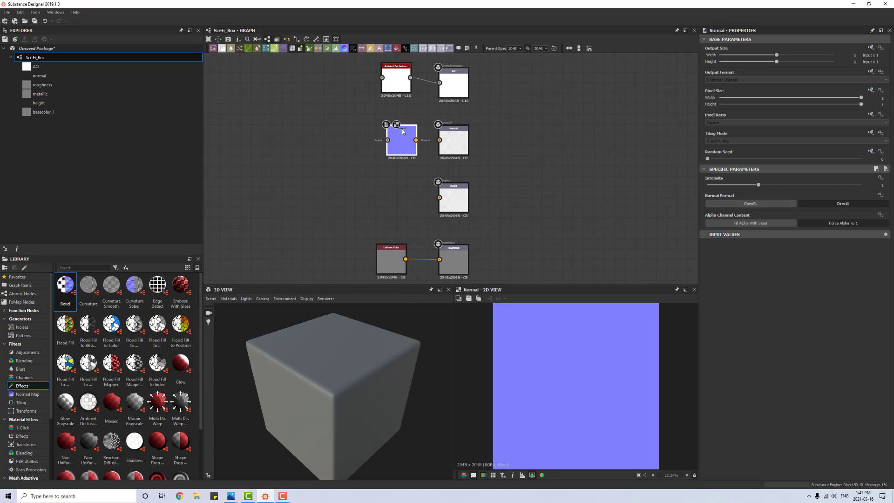
pyautogui.moveTo(416, 139); pyautogui.dragTo(439, 140)
pyautogui.scroll(1, 464, 146)
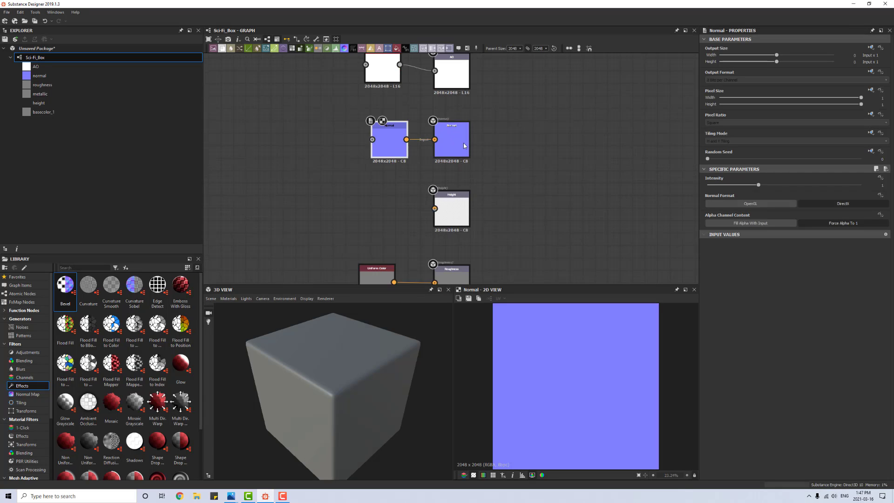
# Step: Examine the connected outputs in the graph and the shading of the cube in the 3D view
pyautogui.scroll(4, 465, 145)
pyautogui.scroll(-6, 408, 159)
pyautogui.moveTo(354, 368); pyautogui.dragTo(334, 387)
pyautogui.scroll(-2, 328, 154)
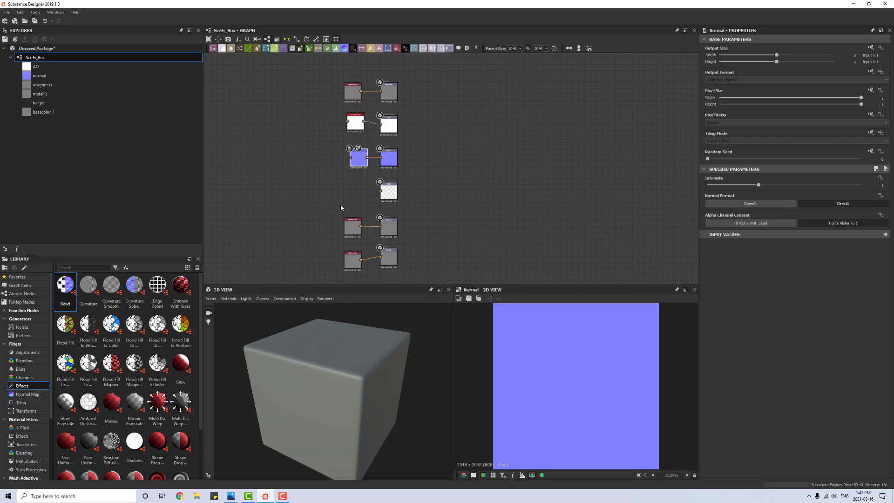
pyautogui.scroll(1, 324, 177)
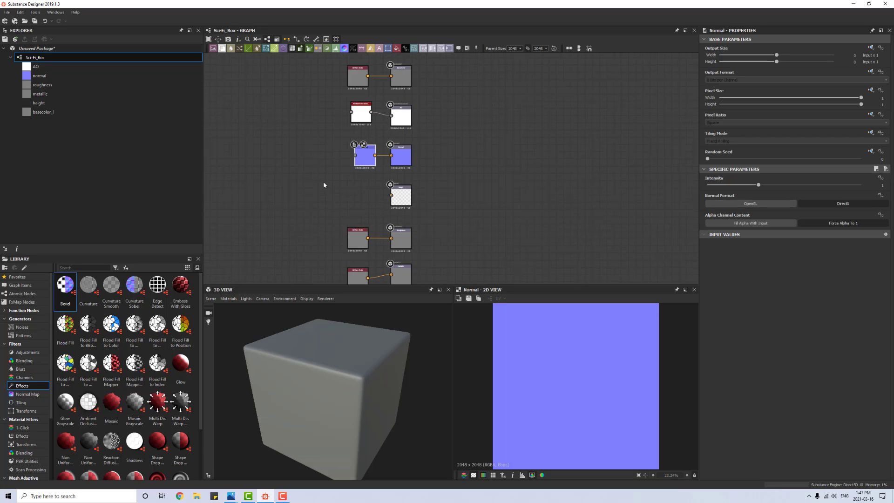
pyautogui.moveTo(336, 113); pyautogui.dragTo(342, 194, button='middle')
pyautogui.scroll(4, 354, 173)
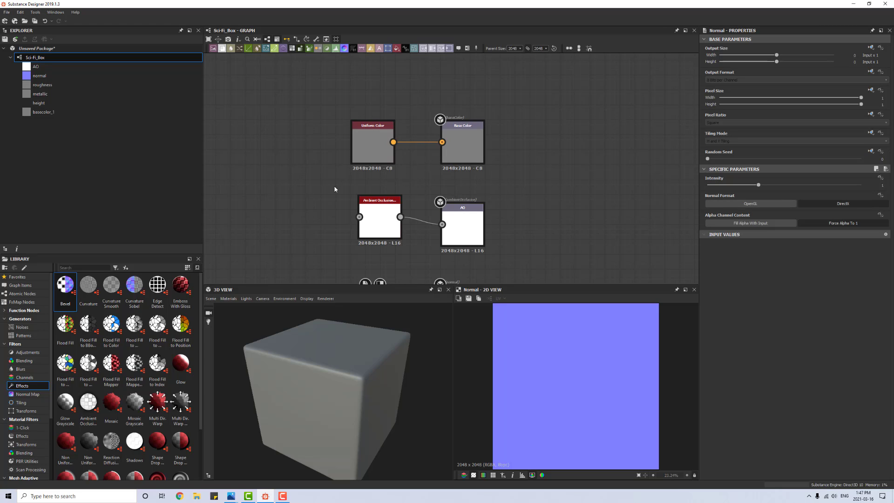
# Step: Duplicate the Base Color's Uniform Color node, place the copy before the Normal node and try to connect it to the Normal node's input
pyautogui.scroll(-2, 340, 198)
pyautogui.moveTo(342, 196); pyautogui.dragTo(380, 133, button='middle')
pyautogui.scroll(3, 391, 157)
pyautogui.scroll(-1, 351, 173)
pyautogui.scroll(-1, 350, 173)
pyautogui.click(385, 73)
pyautogui.scroll(-1, 379, 133)
pyautogui.hotkey('ctrl', 'c')
pyautogui.hotkey('ctrl', 'v')
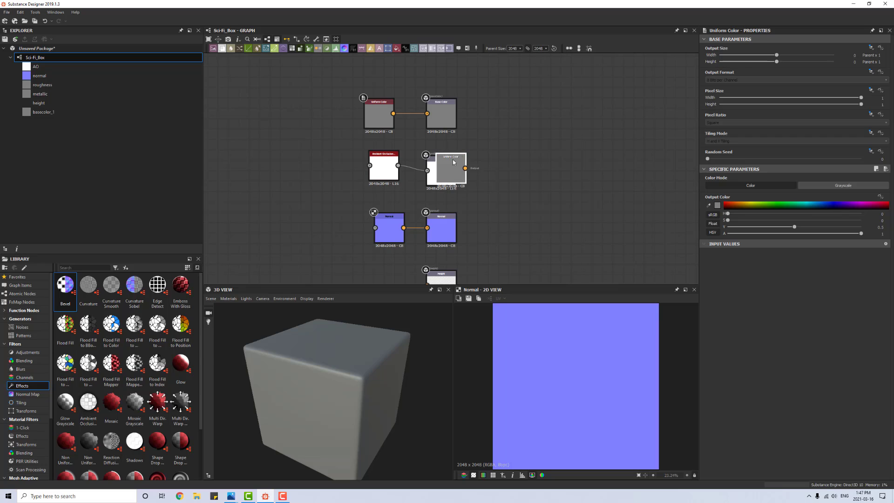
pyautogui.moveTo(457, 164); pyautogui.dragTo(376, 228)
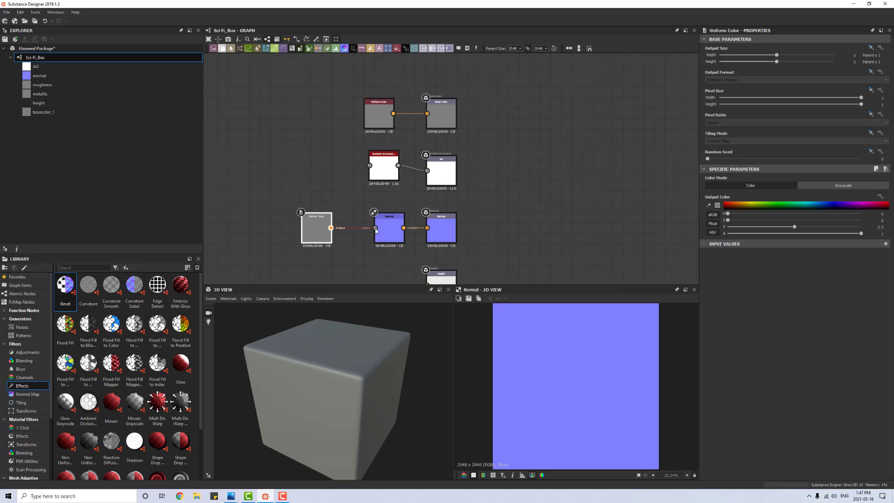
pyautogui.scroll(5, 358, 231)
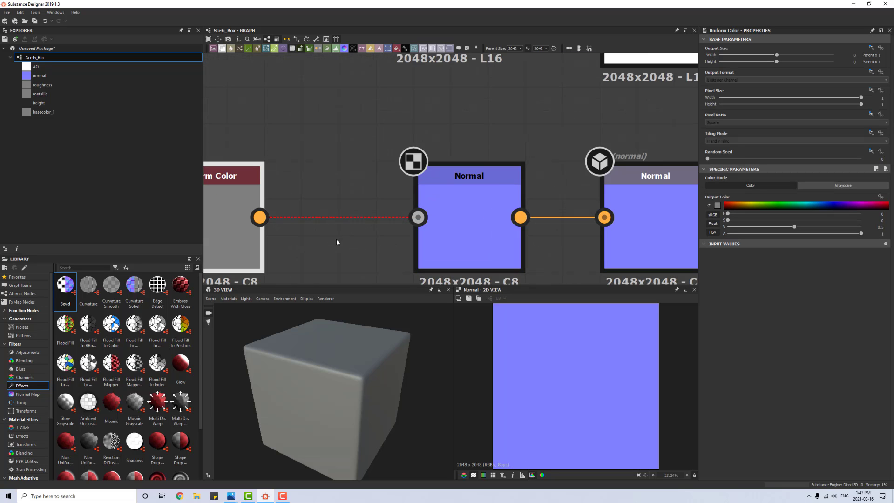
# Step: Make room after the Uniform Color copy, try a Gradient Map node between it and the Normal node, and remove it
pyautogui.moveTo(337, 242); pyautogui.dragTo(410, 227, button='middle')
pyautogui.scroll(-2, 489, 207)
pyautogui.moveTo(363, 203); pyautogui.dragTo(319, 207)
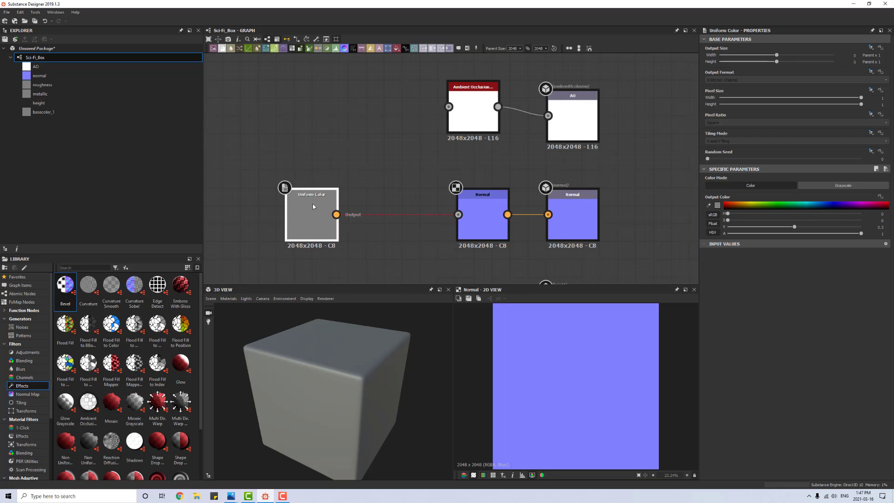
pyautogui.press('space')
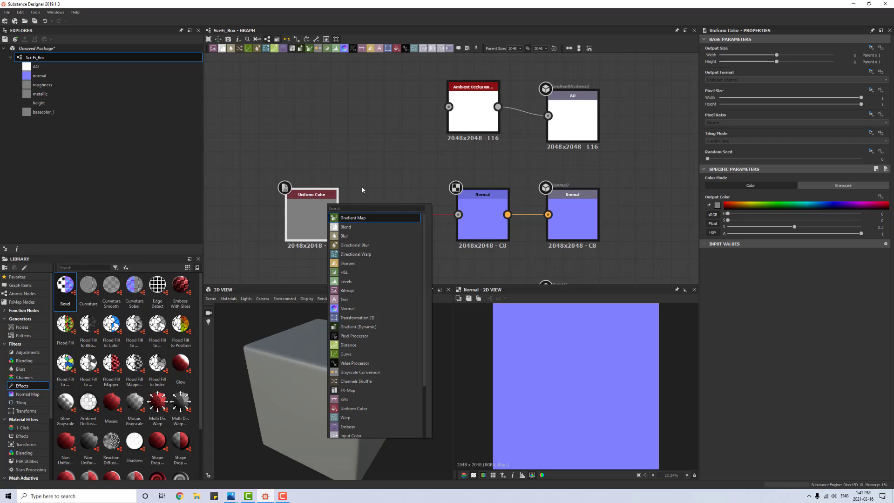
pyautogui.press('Escape')
pyautogui.press('space')
pyautogui.click(333, 212)
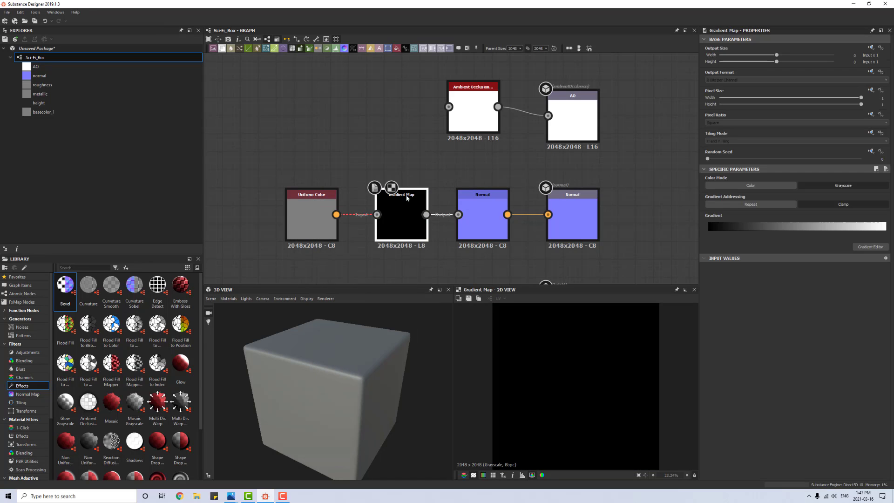
pyautogui.moveTo(406, 198); pyautogui.dragTo(397, 197)
pyautogui.press('Delete')
# Step: Try a Grayscale Conversion node between the Uniform Color copy and the Normal node, and delete it
pyautogui.click(311, 217)
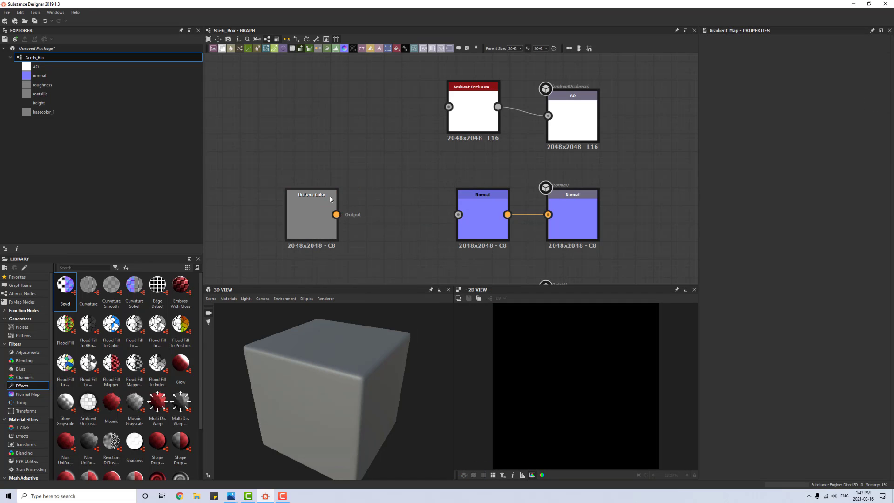
pyautogui.press('space')
pyautogui.write('conver')
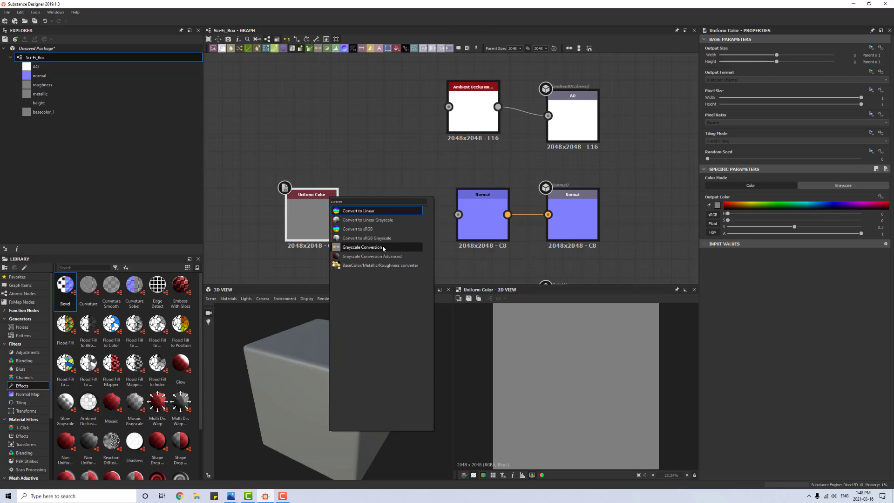
pyautogui.click(368, 246)
pyautogui.moveTo(426, 214); pyautogui.dragTo(459, 214)
pyautogui.scroll(3, 397, 216)
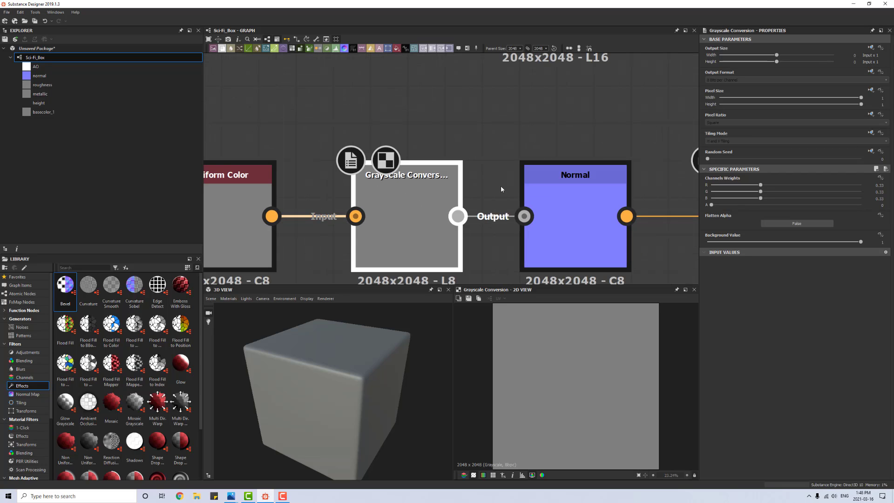
pyautogui.scroll(-2, 399, 238)
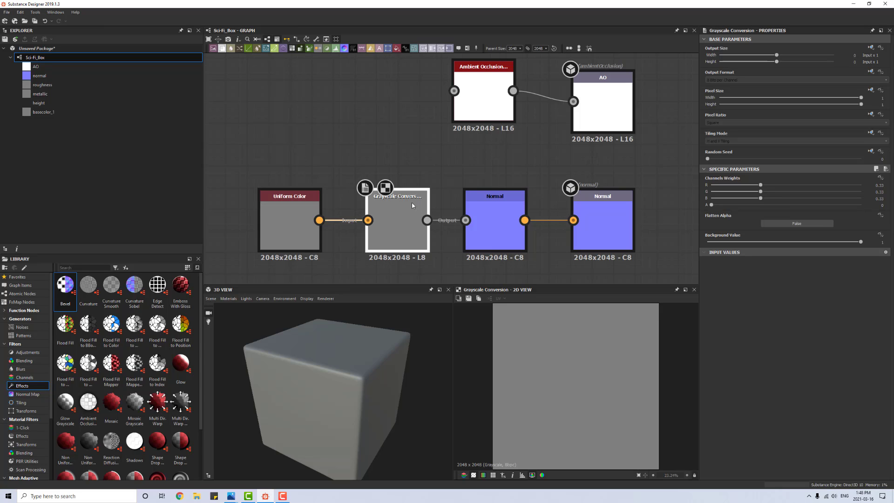
pyautogui.press('Delete')
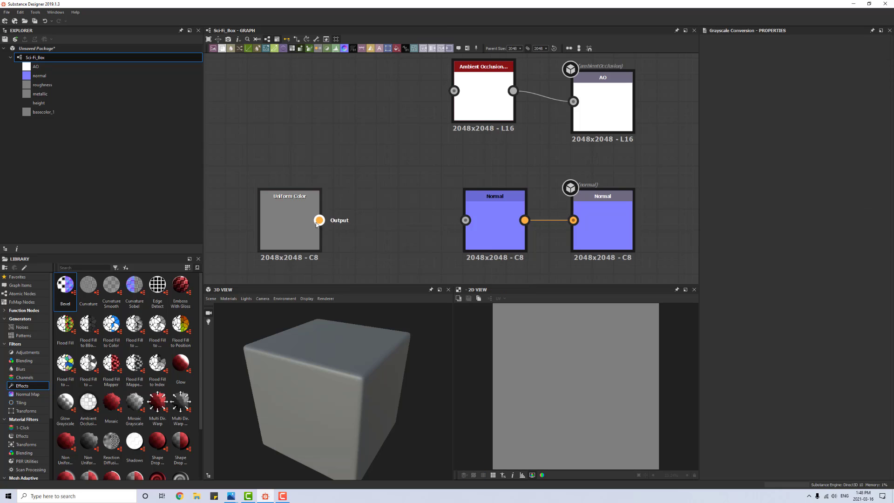
# Step: Move the Uniform Color copy closer to the Normal node, set its color mode to Grayscale and connect it to the Normal node's input
pyautogui.moveTo(292, 206); pyautogui.dragTo(368, 206)
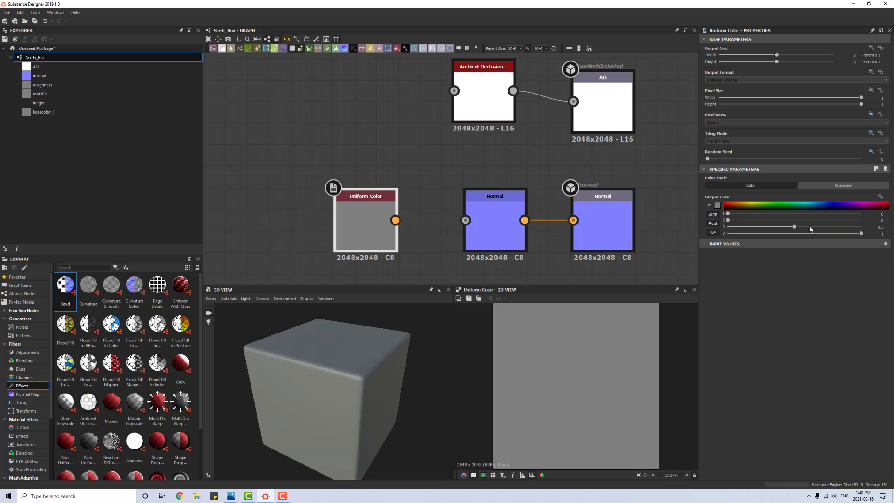
pyautogui.click(822, 185)
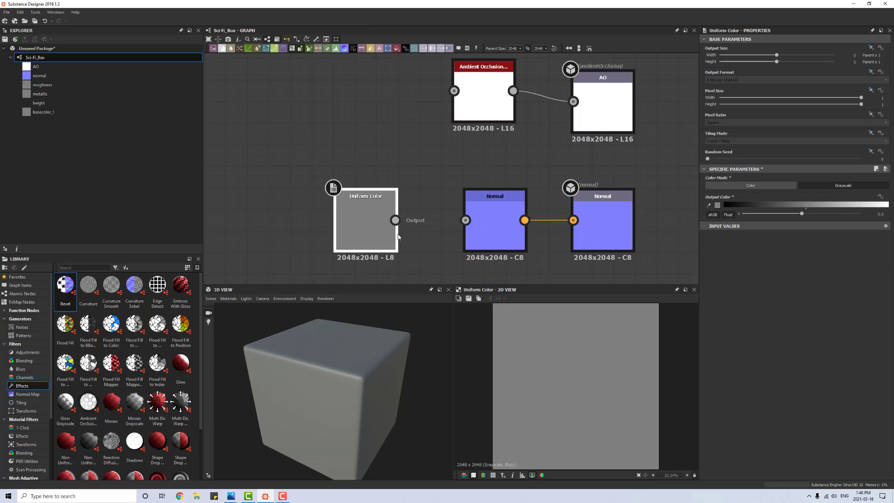
pyautogui.moveTo(423, 222); pyautogui.dragTo(465, 221)
pyautogui.scroll(-1, 418, 235)
pyautogui.scroll(-2, 419, 235)
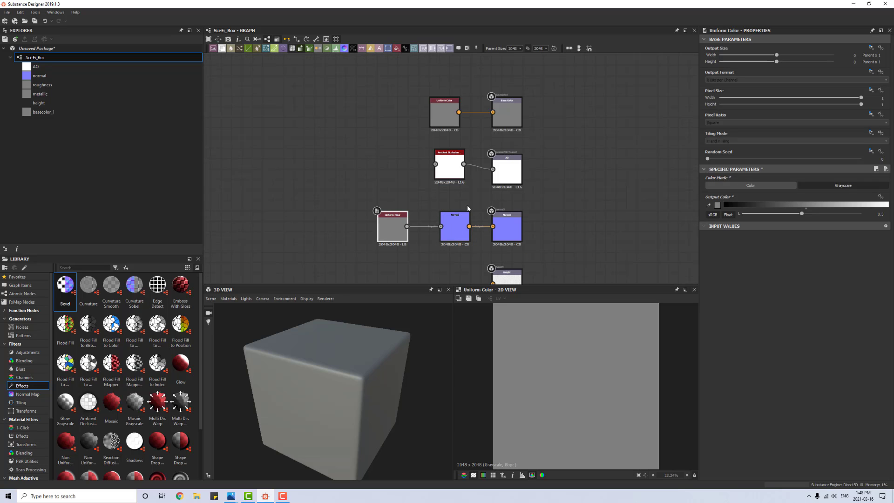
# Step: Set the 3D view's Default material definition to physically_metallic_roughness with Tessellation
pyautogui.scroll(-1, 456, 214)
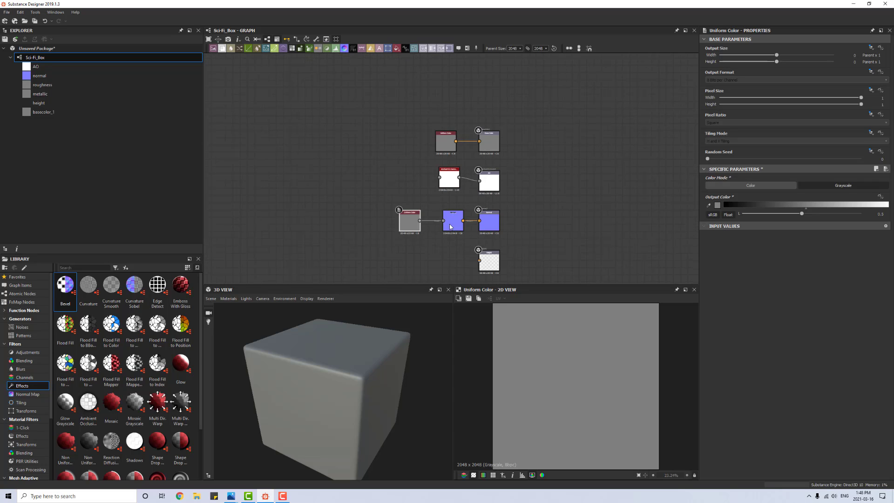
pyautogui.moveTo(456, 215); pyautogui.dragTo(427, 177, button='middle')
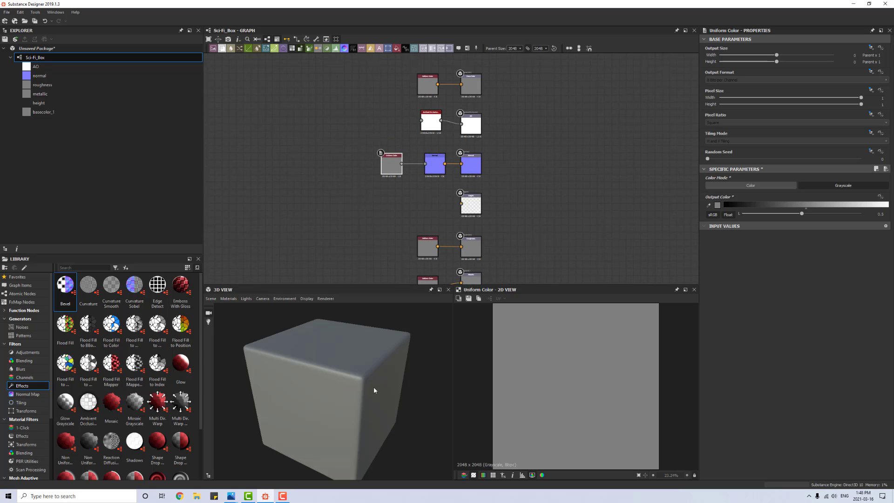
pyautogui.moveTo(374, 390)
pyautogui.mouseDown()
pyautogui.moveTo(345, 389)
pyautogui.moveTo(362, 383)
pyautogui.mouseUp()
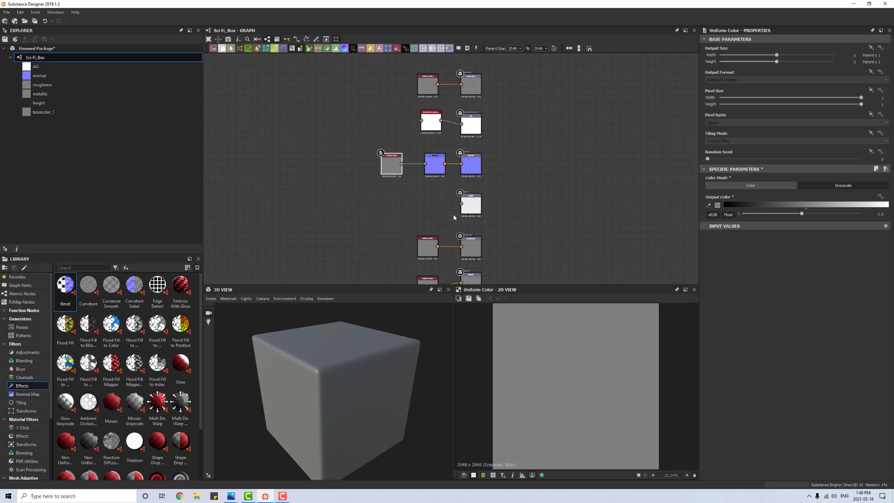
pyautogui.click(228, 299)
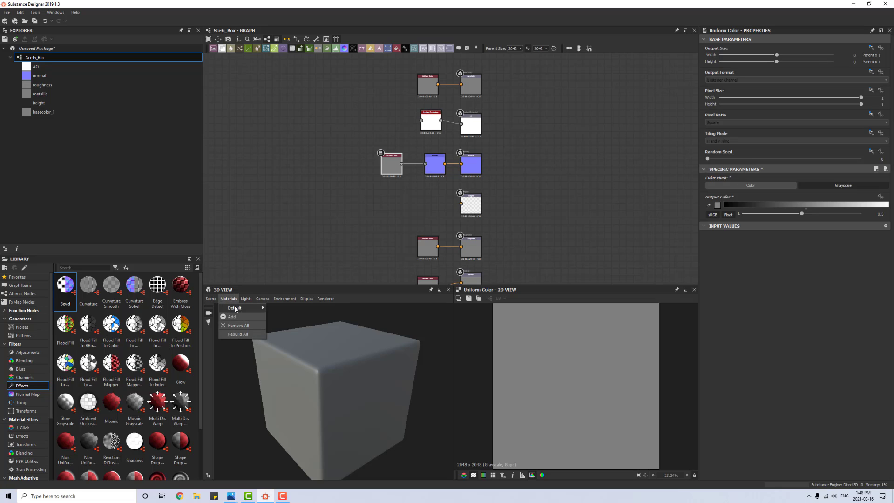
pyautogui.moveTo(242, 308)
pyautogui.moveTo(289, 318)
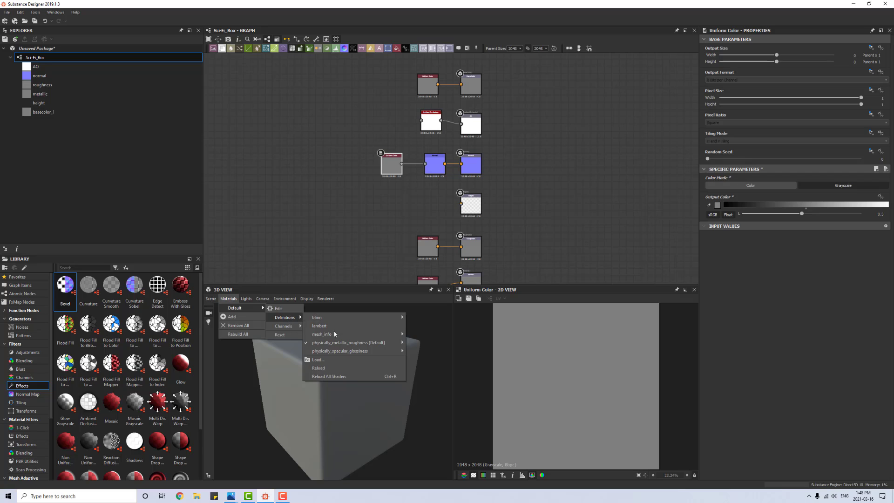
pyautogui.moveTo(344, 345)
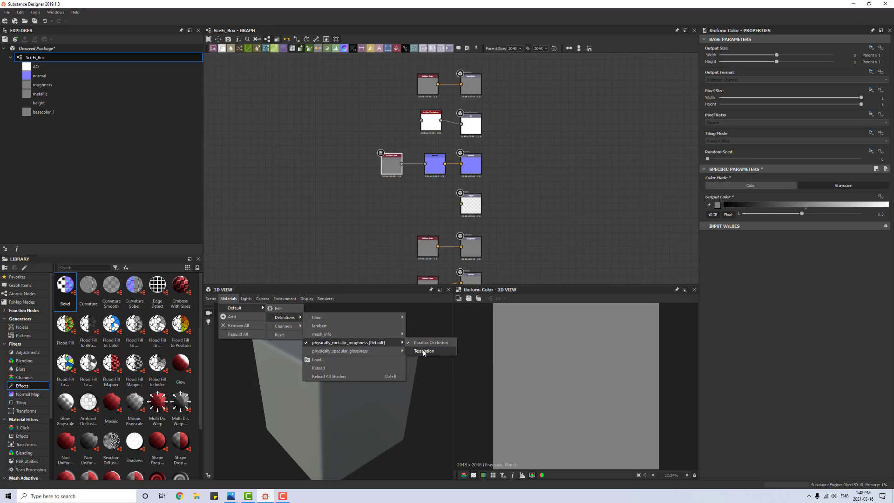
pyautogui.click(424, 352)
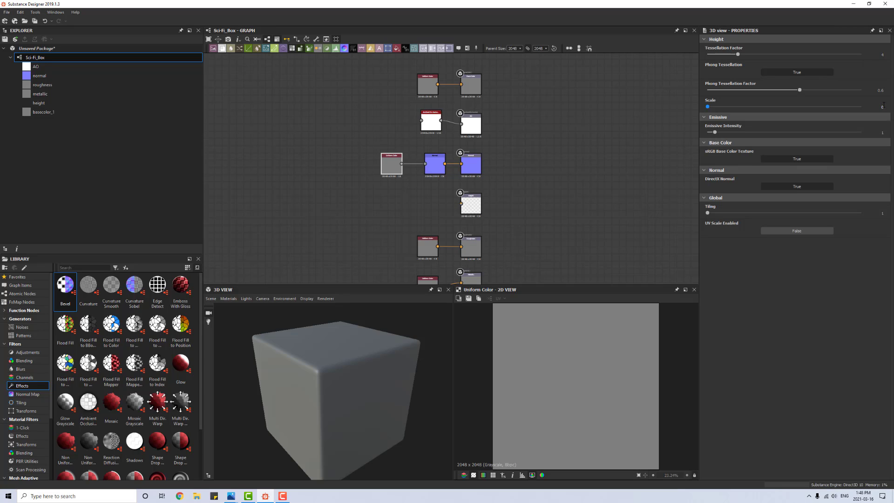
# Step: Set the 3D view material's height Scale to 2 and inspect the cube from different angles
pyautogui.click(883, 107)
pyautogui.press('Return')
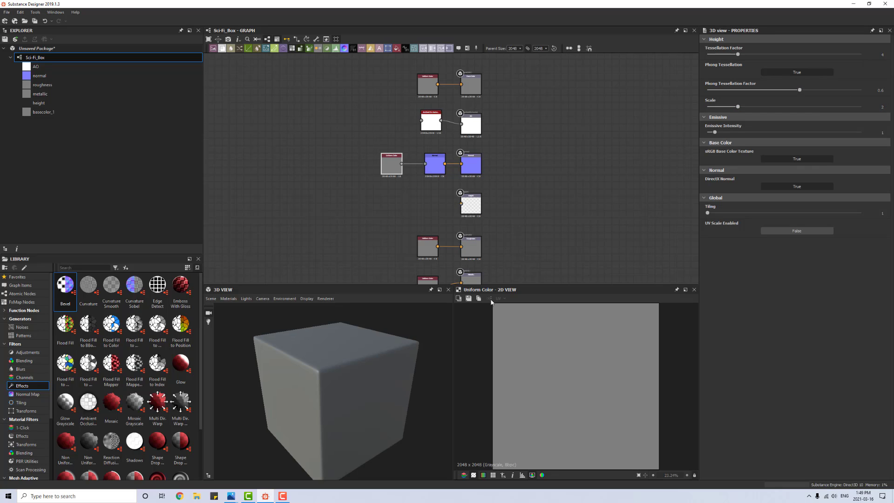
pyautogui.moveTo(372, 371); pyautogui.dragTo(363, 376)
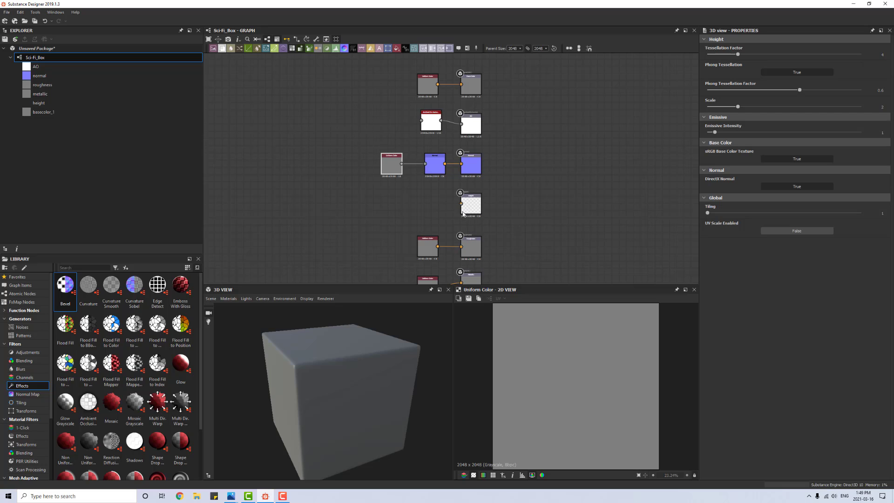
pyautogui.moveTo(343, 329); pyautogui.dragTo(387, 335)
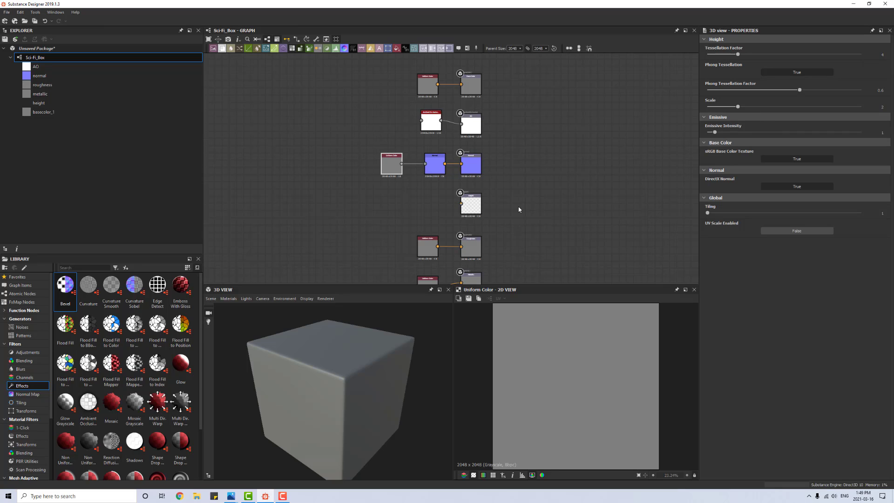
# Step: Examine the whole graph's output nodes and their inputs, ending with a close view of the Height output
pyautogui.press('f')
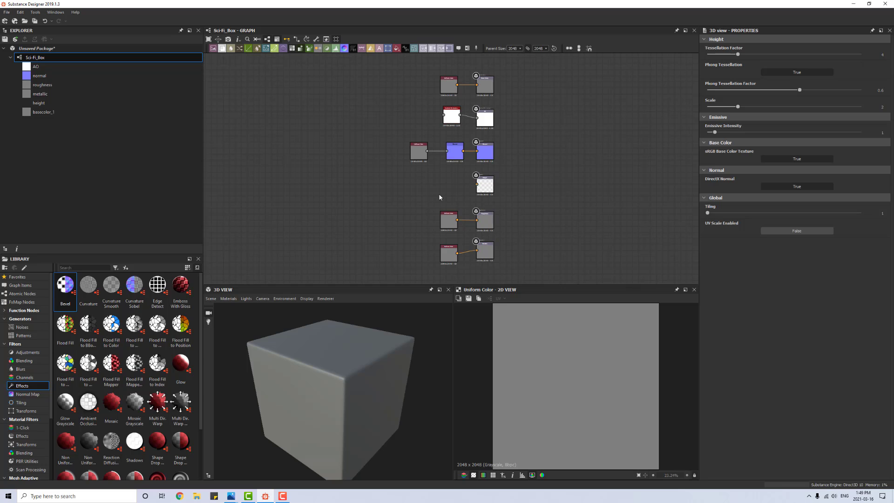
pyautogui.scroll(3, 442, 160)
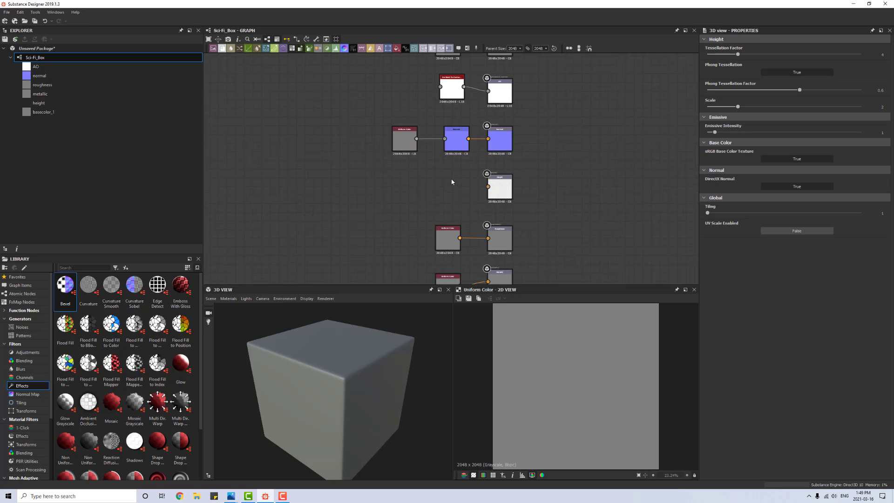
pyautogui.scroll(-2, 441, 215)
pyautogui.scroll(-3, 442, 219)
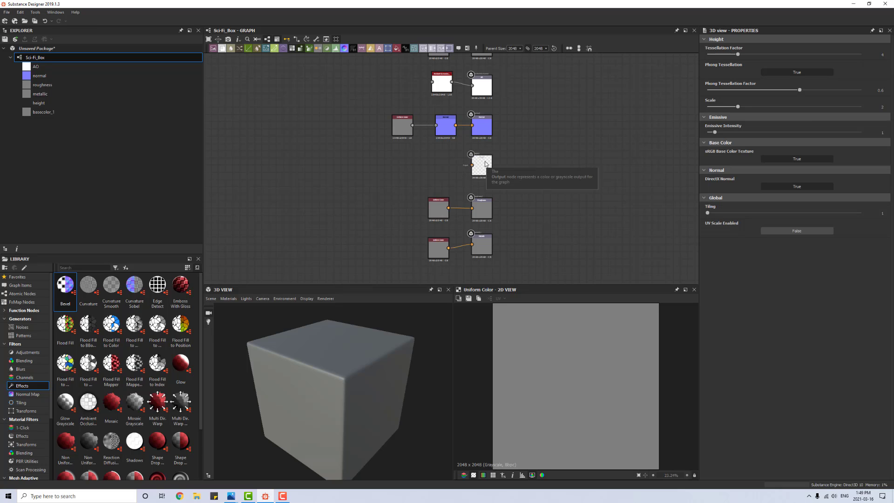
pyautogui.scroll(5, 485, 163)
pyautogui.scroll(-3, 371, 152)
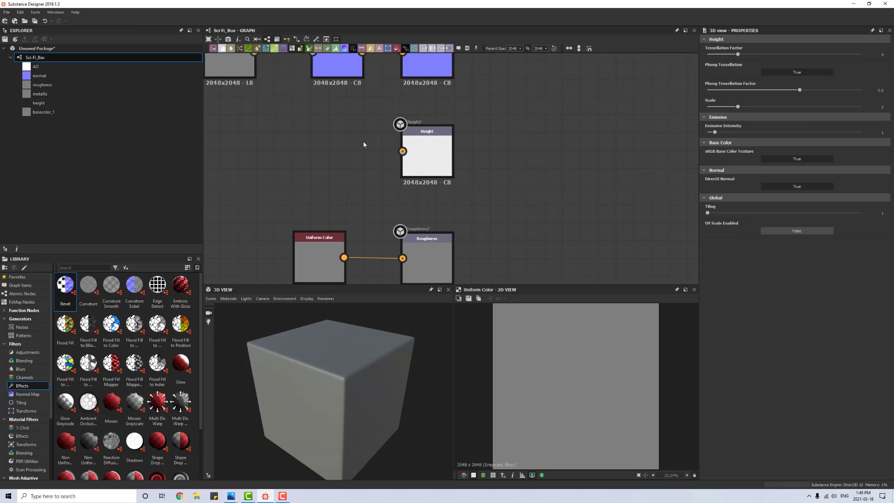
pyautogui.moveTo(366, 146); pyautogui.dragTo(447, 225, button='middle')
pyautogui.scroll(-2, 427, 219)
pyautogui.moveTo(515, 64); pyautogui.dragTo(500, 150, button='middle')
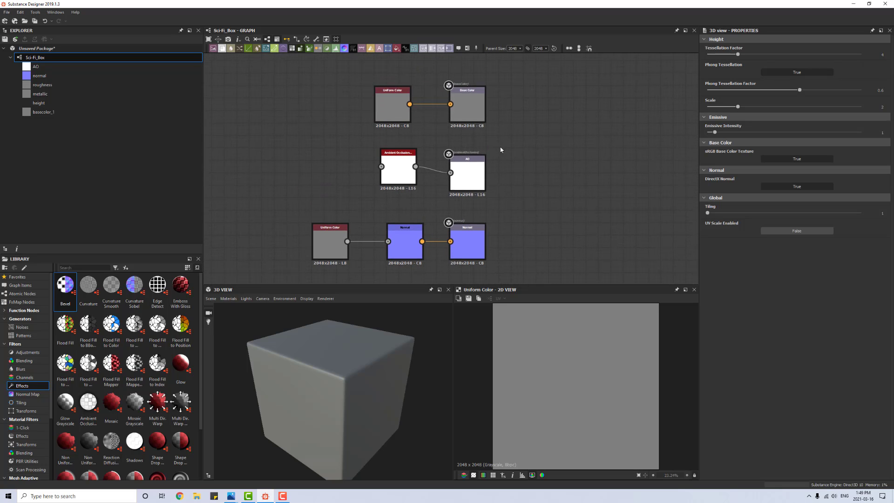
pyautogui.moveTo(518, 250); pyautogui.dragTo(490, 74, button='middle')
pyautogui.scroll(-2, 491, 74)
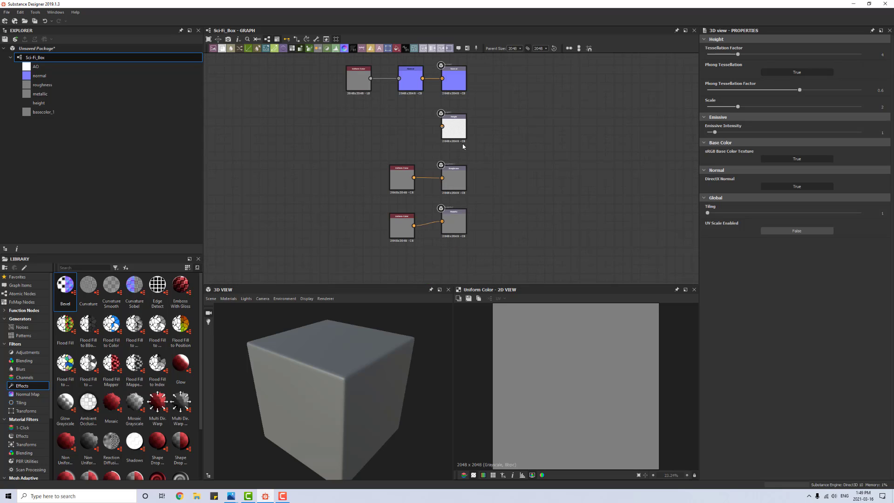
pyautogui.scroll(4, 464, 147)
pyautogui.moveTo(387, 151); pyautogui.dragTo(401, 207, button='middle')
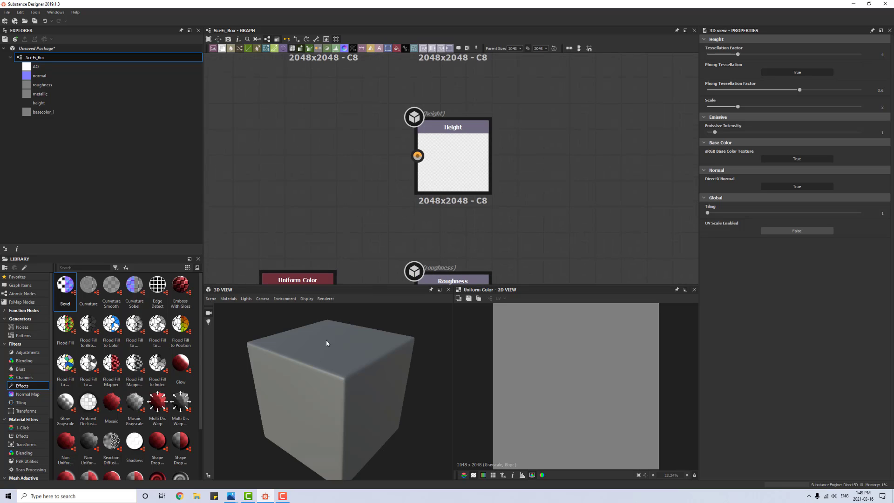
# Step: Switch to Photos and view the height profile drawing in Graph of height.png
pyautogui.moveTo(232, 495)
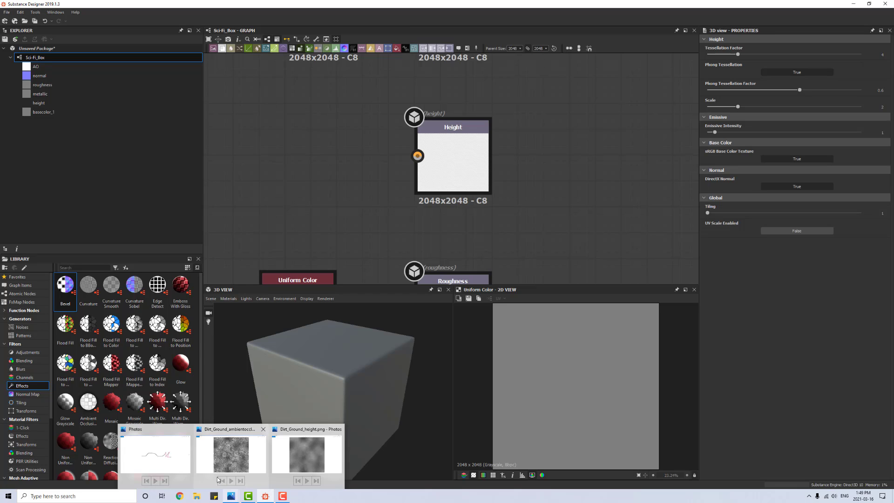
pyautogui.moveTo(173, 460)
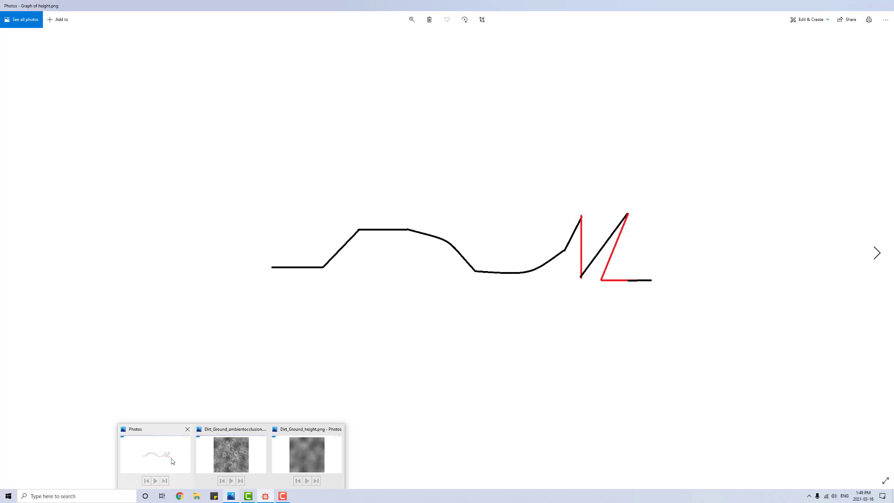
pyautogui.click(173, 460)
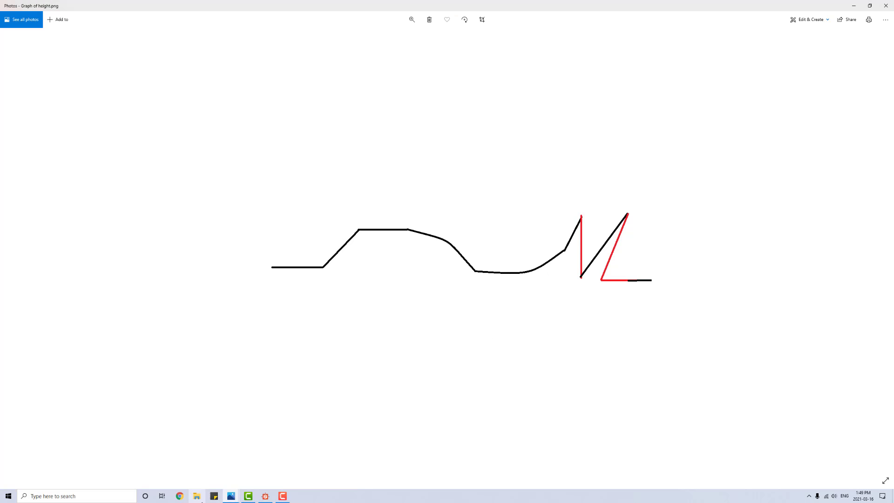
# Step: Open Dirt_Ground_ambientocclusion.png in Photos and examine the shading around the roots and stones up close
pyautogui.moveTo(322, 449)
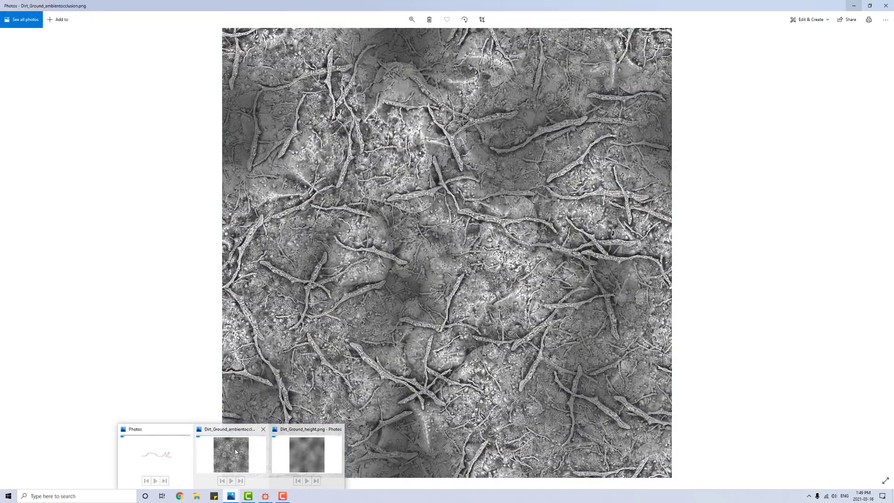
pyautogui.click(231, 454)
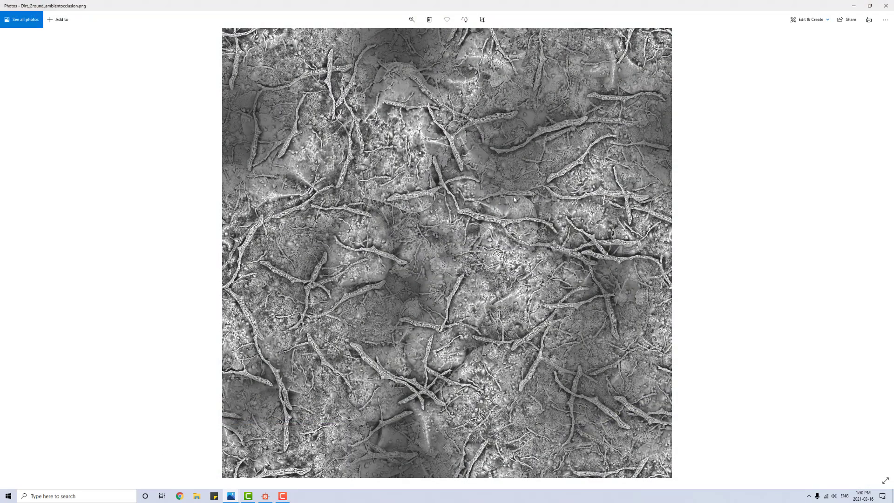
pyautogui.scroll(5, 480, 268)
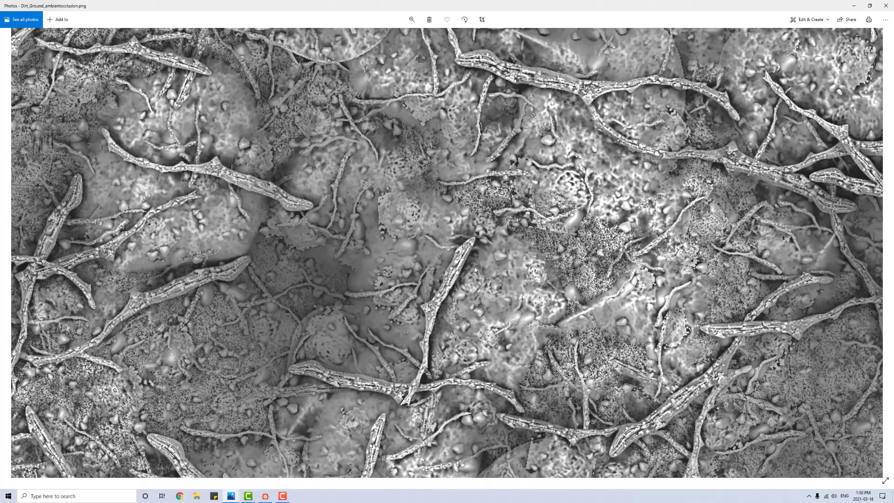
pyautogui.scroll(-1, 393, 218)
pyautogui.moveTo(278, 119); pyautogui.dragTo(401, 220)
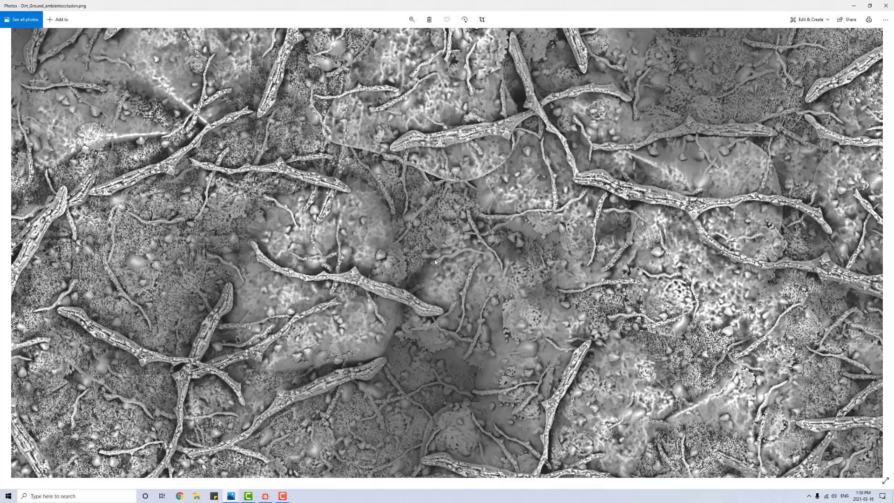
pyautogui.scroll(-3, 448, 264)
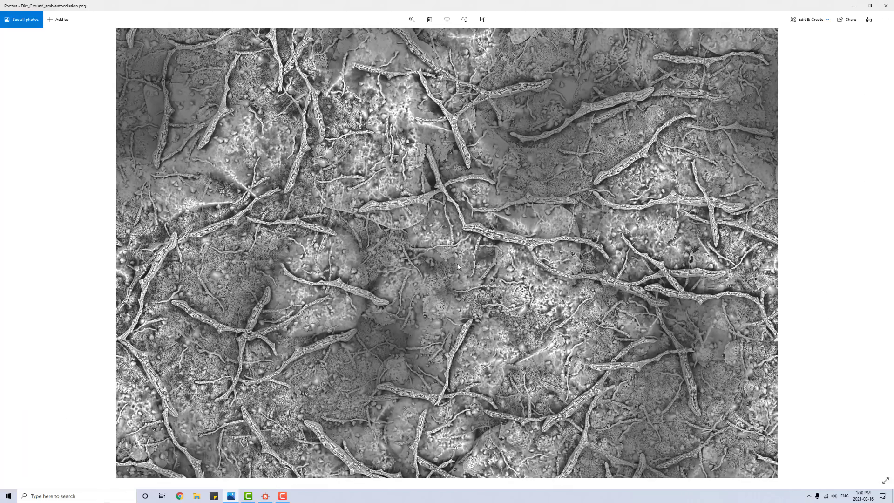
pyautogui.scroll(2, 461, 278)
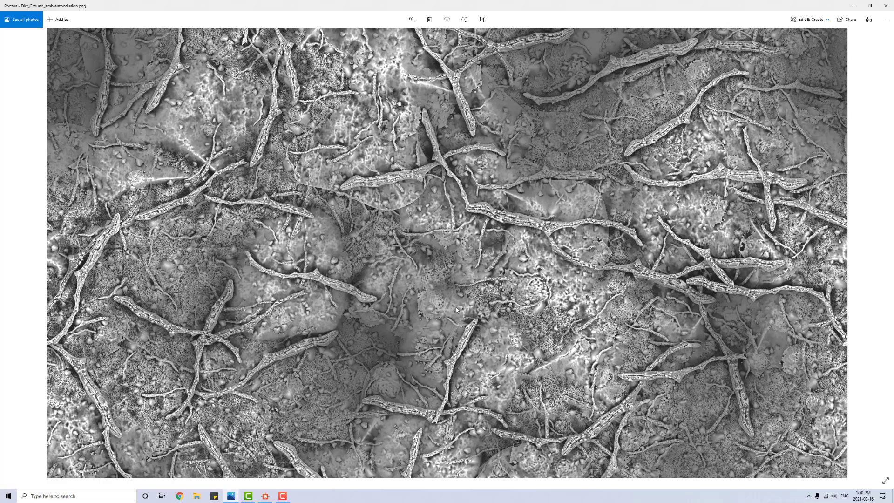
pyautogui.scroll(3, 476, 279)
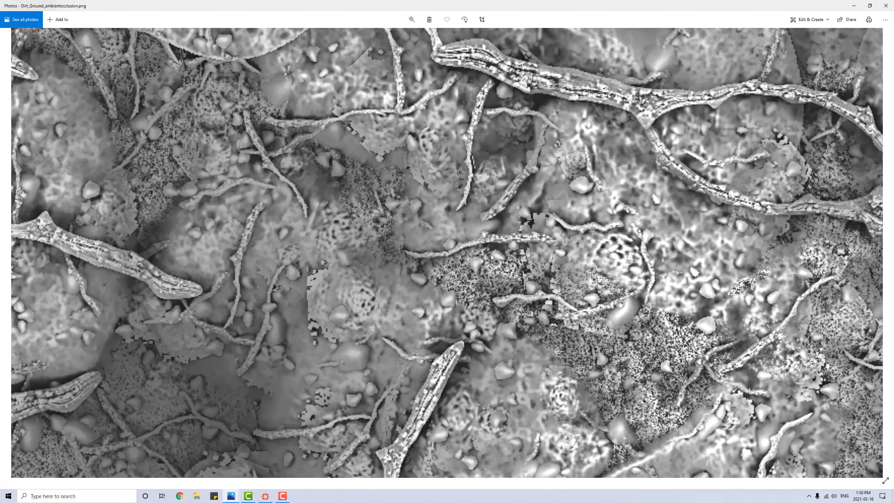
pyautogui.scroll(-2, 524, 230)
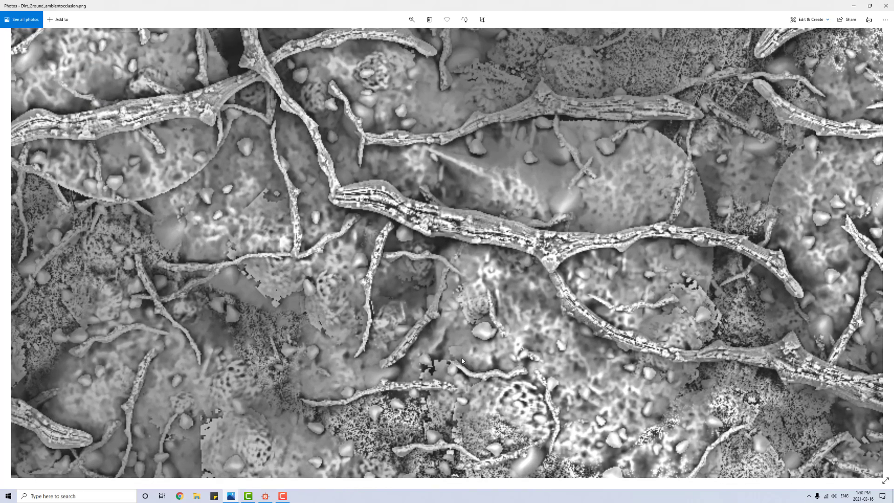
pyautogui.moveTo(456, 228); pyautogui.dragTo(627, 296)
pyautogui.scroll(-1, 627, 296)
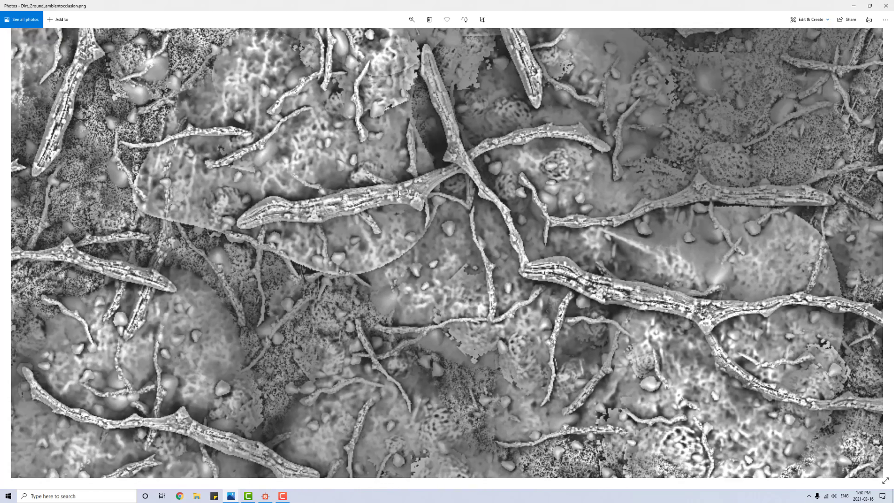
pyautogui.moveTo(254, 158); pyautogui.dragTo(490, 227)
pyautogui.scroll(-1, 490, 227)
pyautogui.moveTo(591, 277); pyautogui.dragTo(450, 210)
pyautogui.moveTo(430, 466); pyautogui.dragTo(385, 412)
# Step: Open Dirt_Ground_height.png in Photos and examine its light and dark areas both up close and overall
pyautogui.moveTo(231, 496)
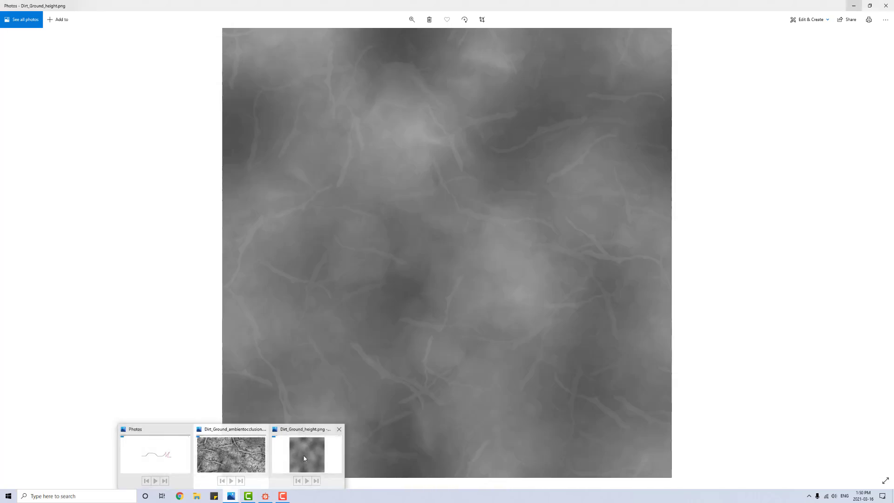
pyautogui.click(304, 457)
pyautogui.scroll(1, 456, 265)
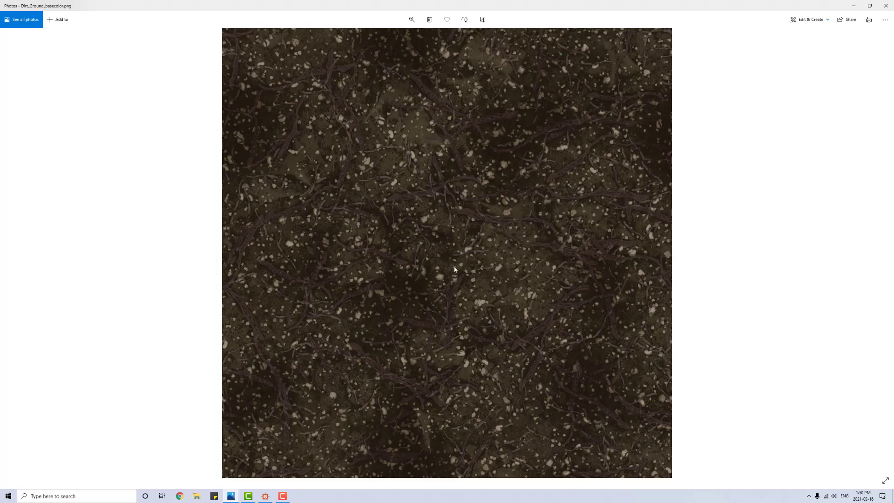
pyautogui.scroll(-1, 454, 267)
pyautogui.scroll(5, 467, 263)
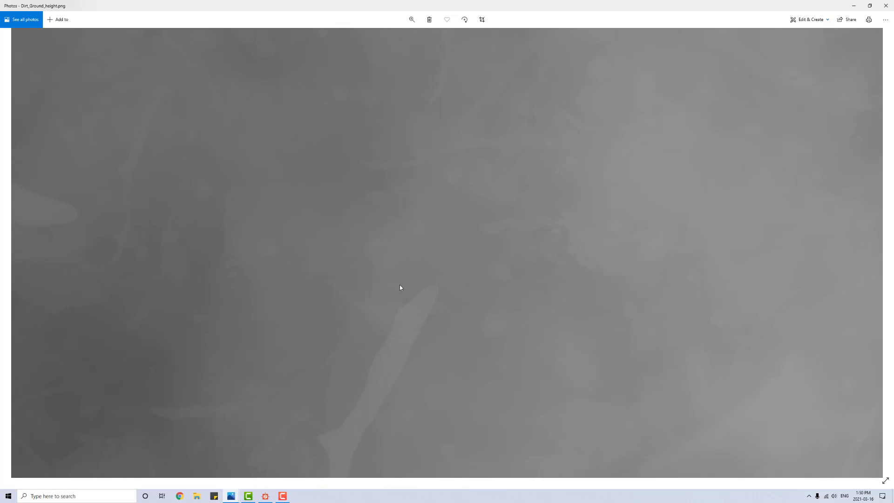
pyautogui.moveTo(400, 285); pyautogui.dragTo(605, 254)
pyautogui.moveTo(373, 224); pyautogui.dragTo(598, 253)
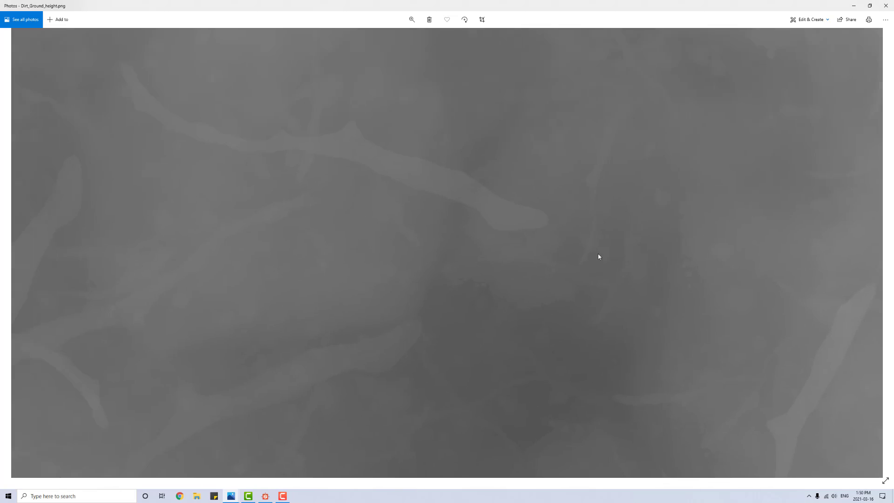
pyautogui.moveTo(412, 226); pyautogui.dragTo(509, 271)
pyautogui.scroll(-2, 509, 271)
pyautogui.scroll(-3, 510, 273)
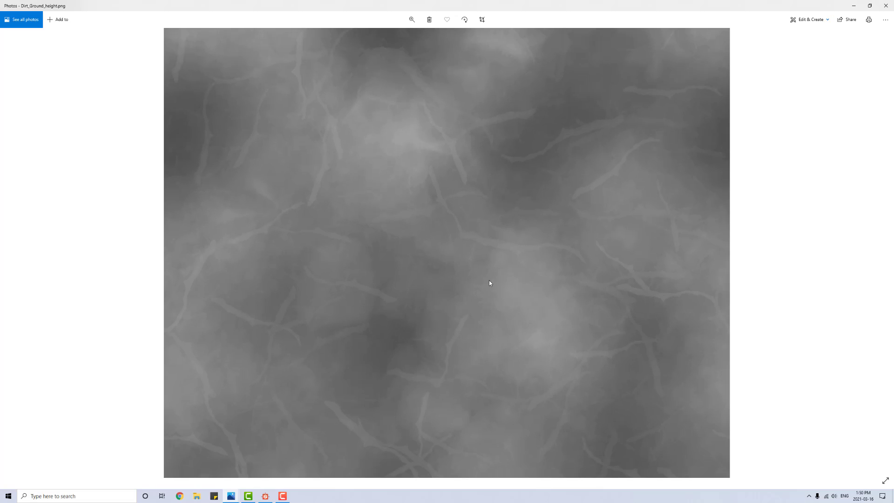
pyautogui.scroll(3, 487, 282)
pyautogui.moveTo(410, 282); pyautogui.dragTo(537, 264)
pyautogui.scroll(-2, 510, 256)
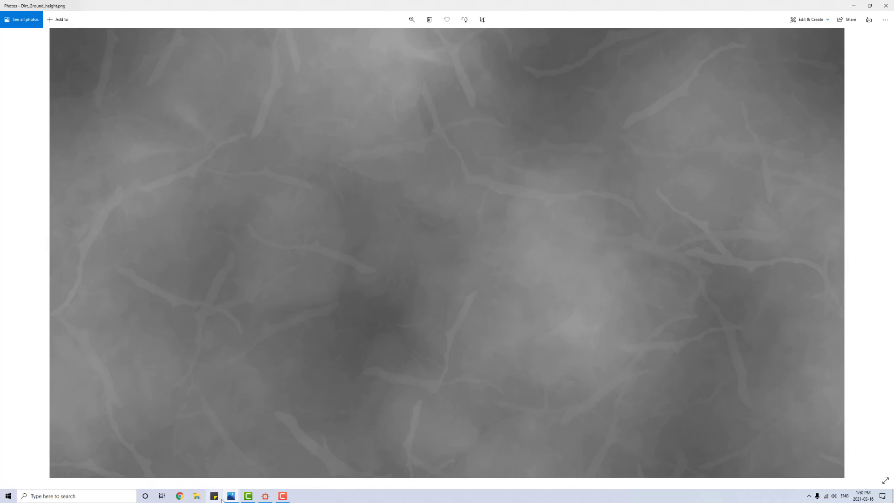
# Step: View the height profile drawing in Graph of height.png again, close the reference images and return to Substance Designer
pyautogui.moveTo(231, 496)
pyautogui.click(178, 458)
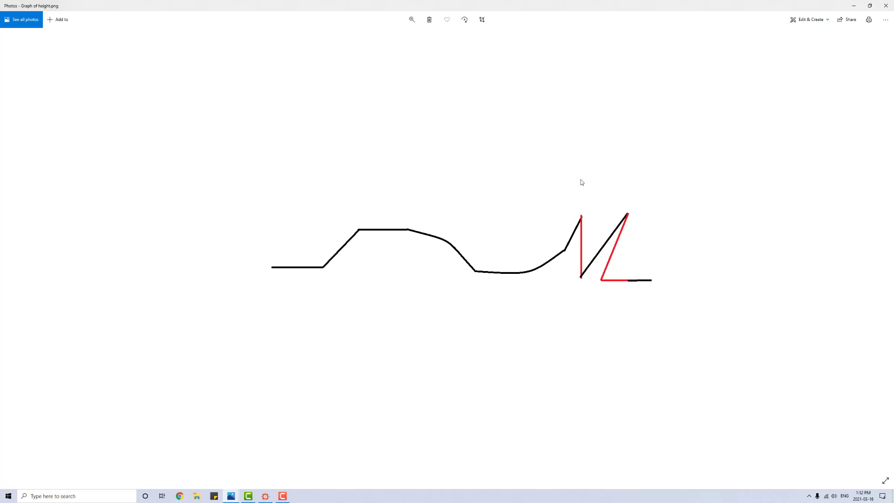
pyautogui.click(891, 5)
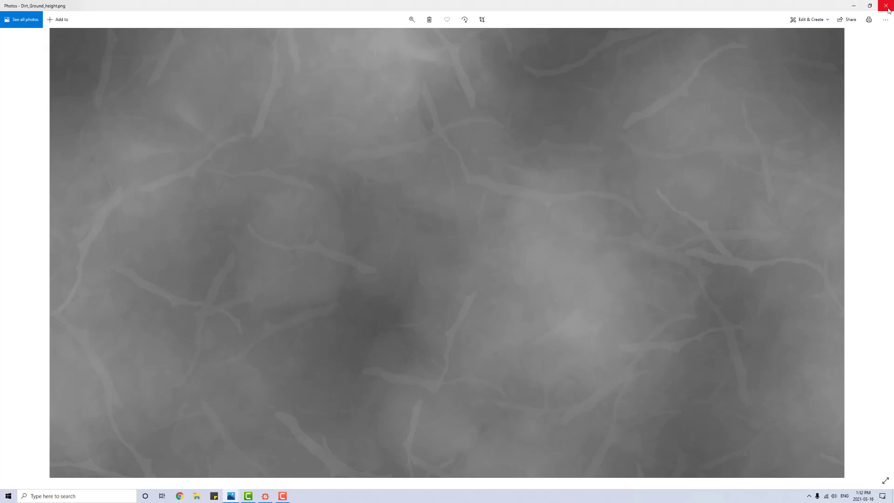
pyautogui.click(891, 5)
pyautogui.click(891, 5)
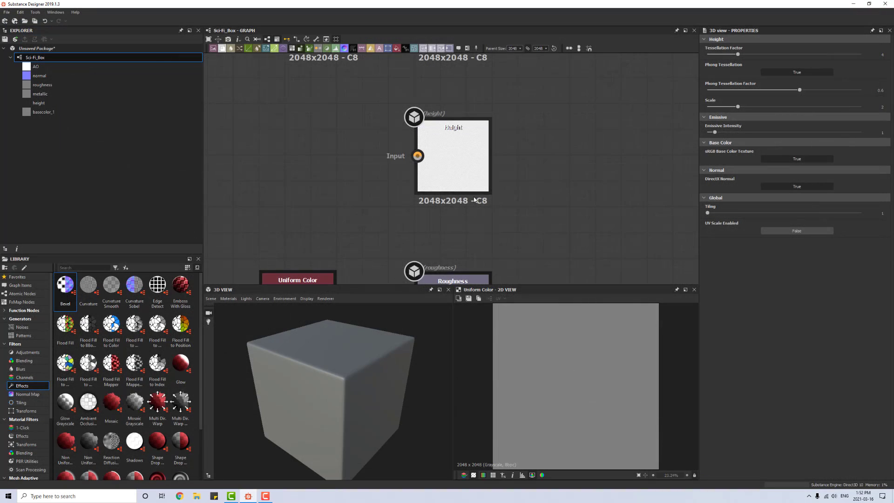
# Step: Add a Shape node in the empty graph area beside the output nodes
pyautogui.scroll(-1, 449, 201)
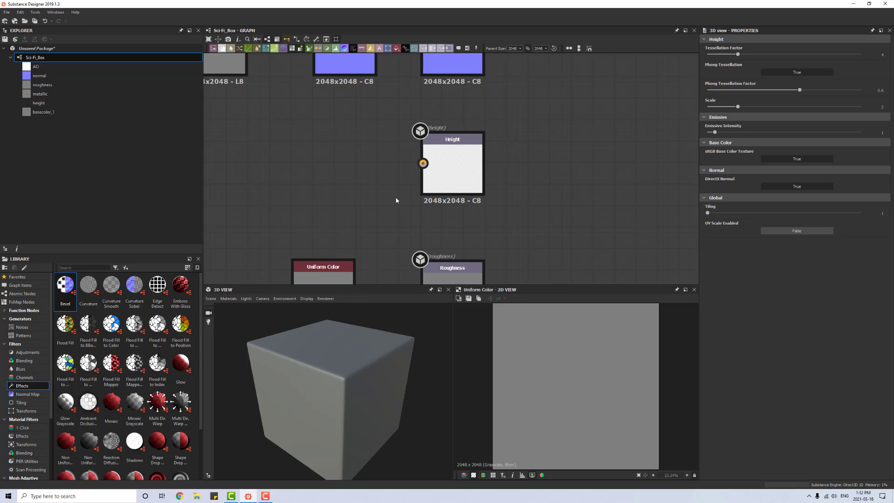
pyautogui.scroll(-4, 378, 192)
pyautogui.moveTo(326, 163); pyautogui.dragTo(507, 165, button='middle')
pyautogui.moveTo(331, 181); pyautogui.dragTo(366, 179, button='middle')
pyautogui.scroll(-2, 361, 188)
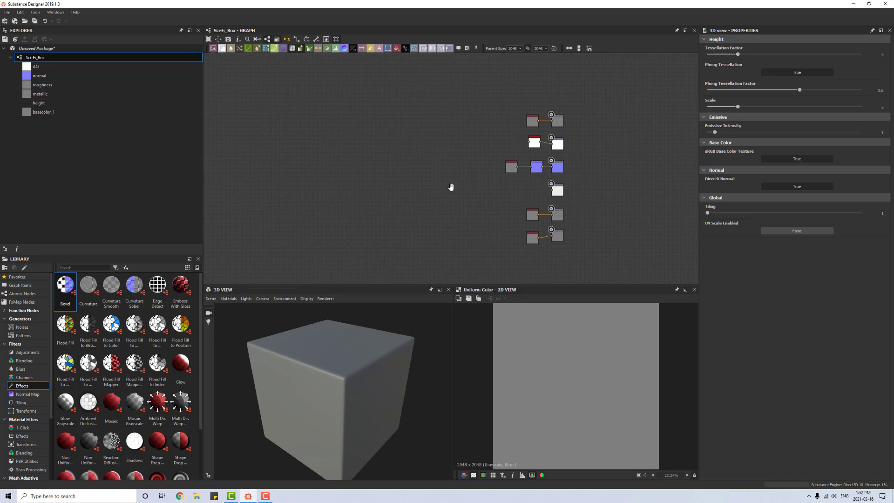
pyautogui.scroll(3, 400, 198)
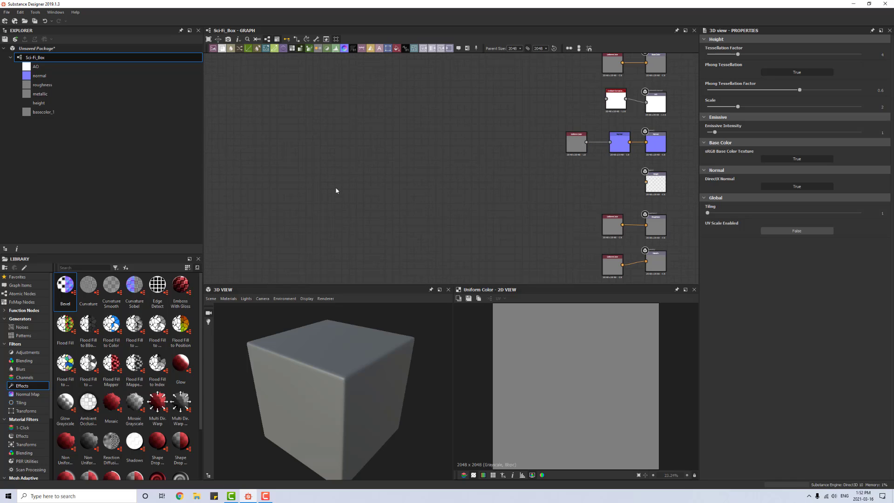
pyautogui.press('space')
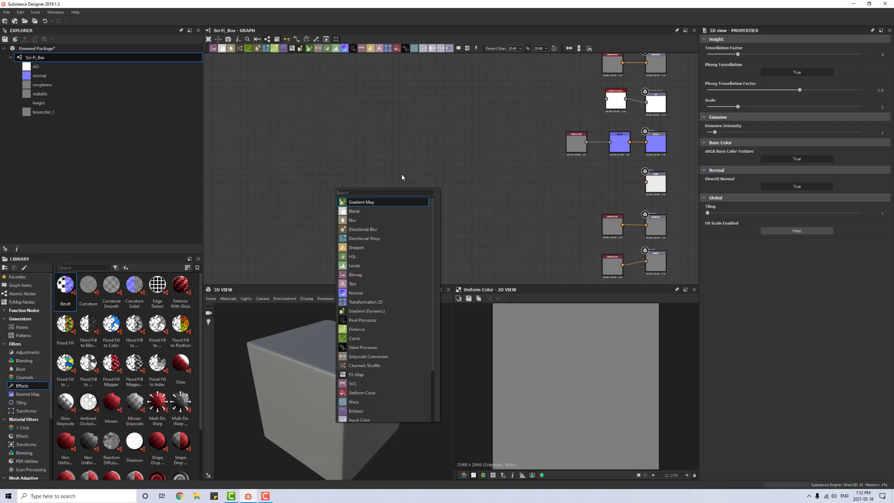
pyautogui.write('shape')
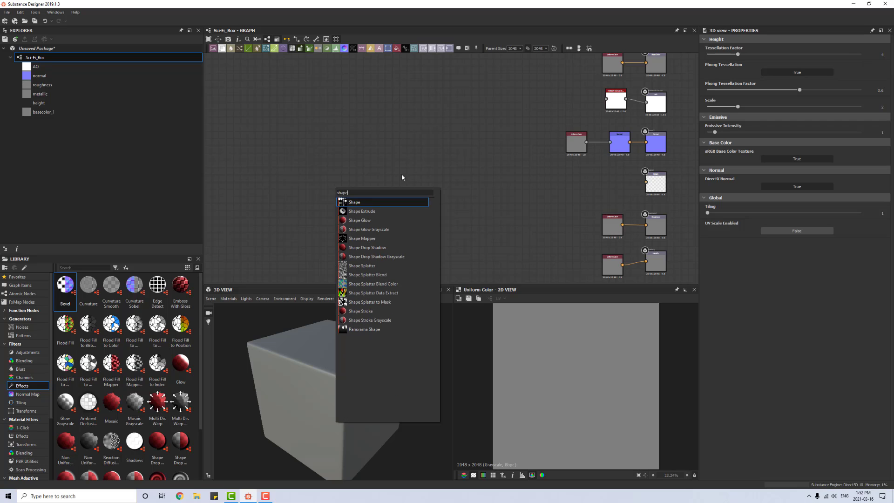
pyautogui.click(382, 202)
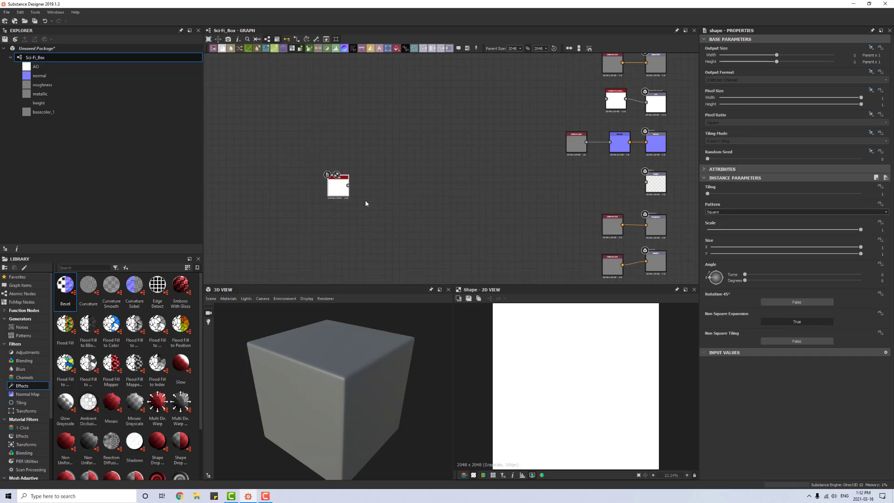
# Step: Duplicate the Shape node, place the copy above the original and load it in the 2D view
pyautogui.scroll(3, 365, 201)
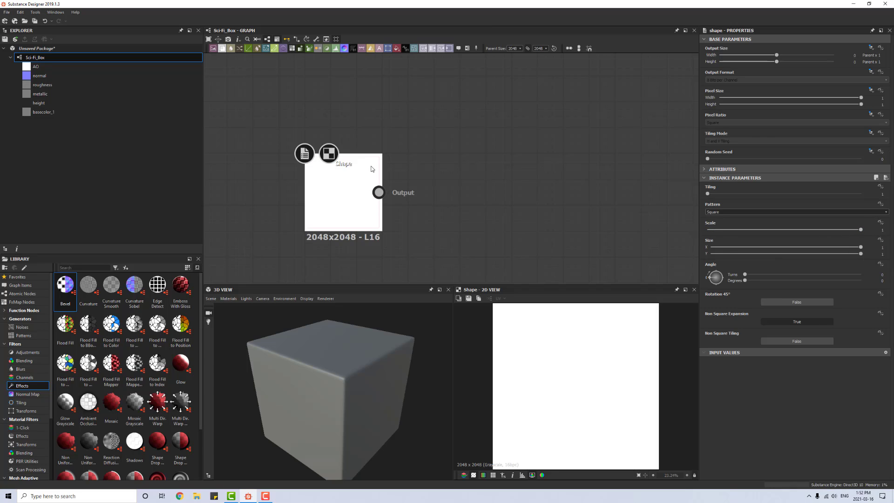
pyautogui.hotkey('ctrl', 'v')
pyautogui.moveTo(451, 159); pyautogui.dragTo(345, 80)
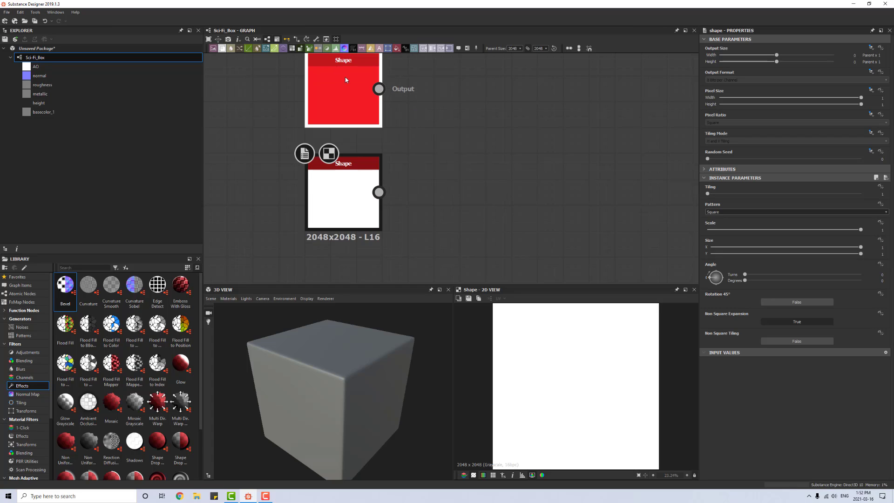
pyautogui.doubleClick(345, 80)
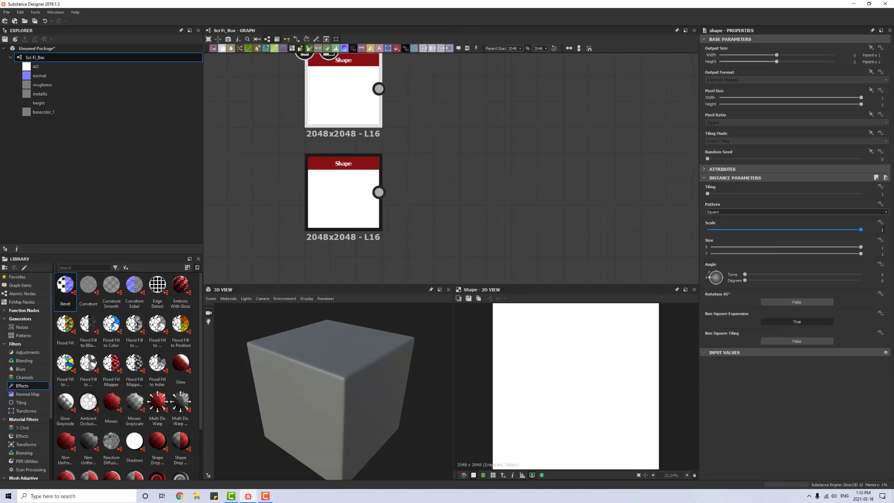
# Step: Set the copied Shape node's Scale to 0.8 and move it below the full-size Shape
pyautogui.click(882, 230)
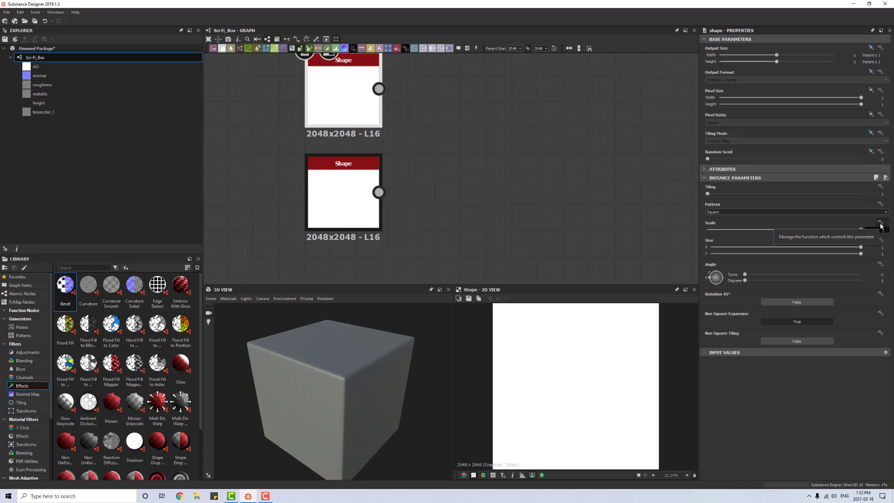
pyautogui.write('0.8')
pyautogui.press('Return')
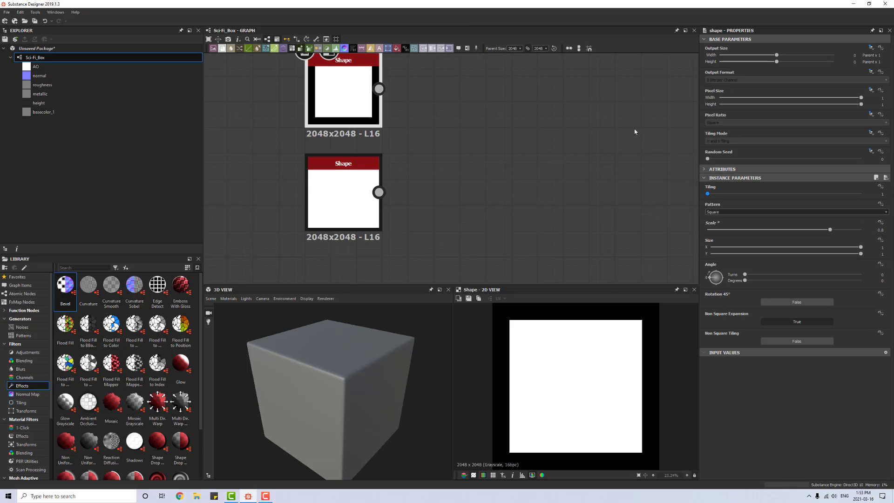
pyautogui.scroll(-2, 477, 155)
pyautogui.moveTo(403, 121); pyautogui.dragTo(403, 242)
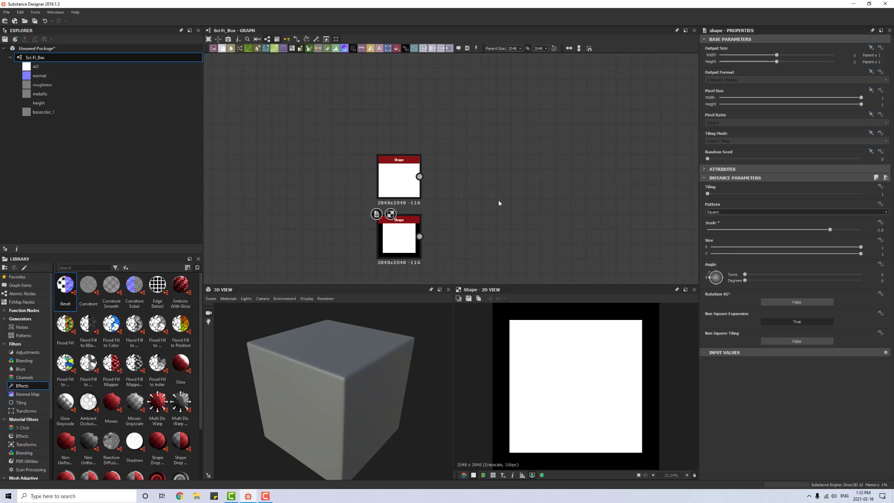
# Step: Add a Blend node beside the two Shape nodes, positioned between them in height
pyautogui.scroll(-1, 500, 203)
pyautogui.moveTo(513, 201); pyautogui.dragTo(427, 187, button='middle')
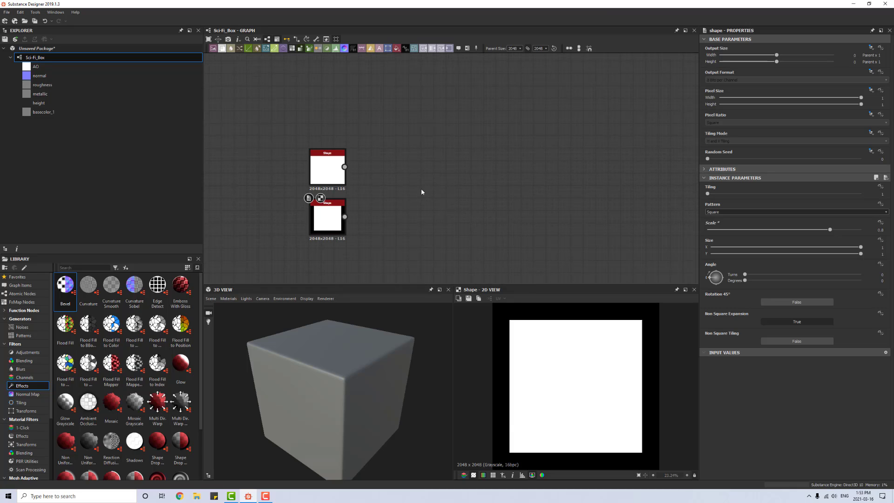
pyautogui.press('space')
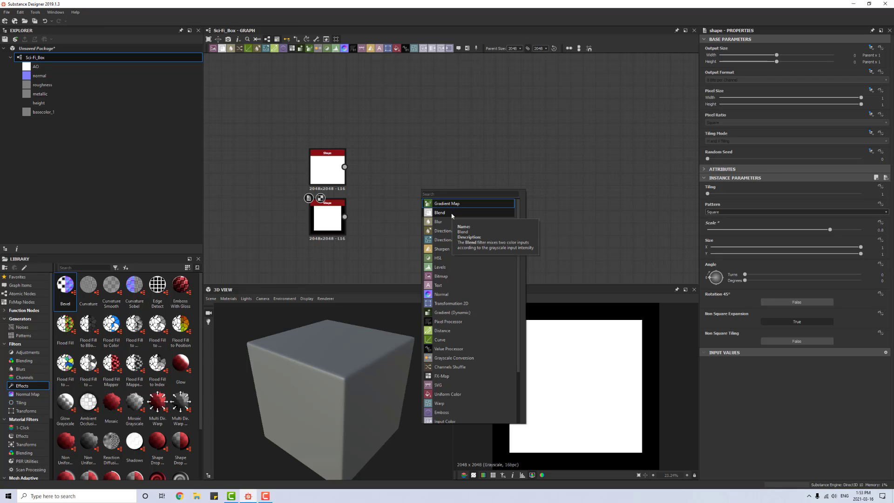
pyautogui.click(441, 212)
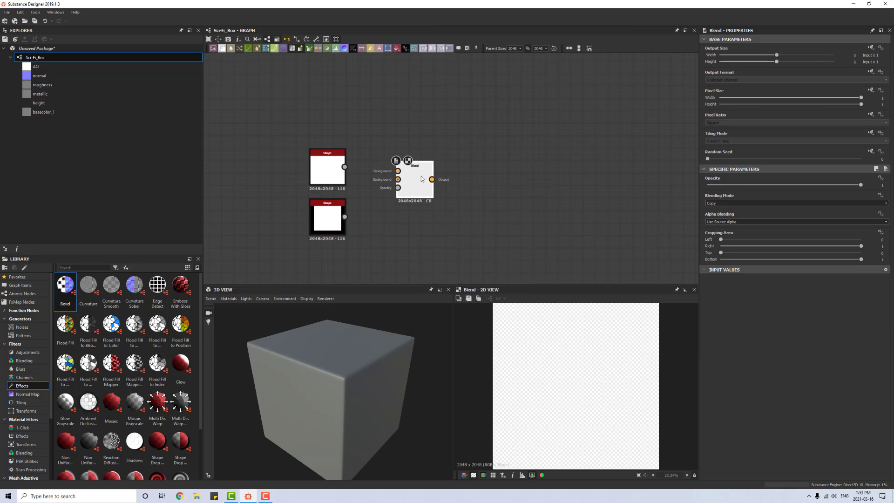
pyautogui.moveTo(424, 181); pyautogui.dragTo(426, 176)
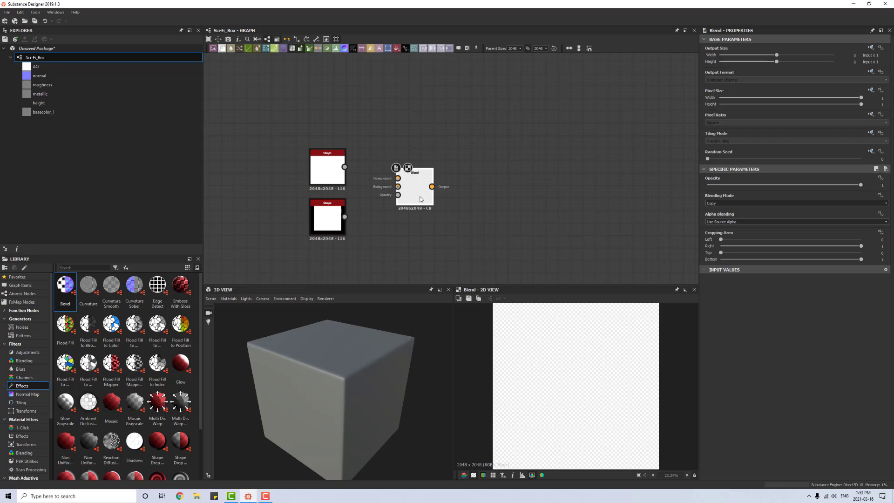
# Step: Connect the full-size Shape to the Blend's Foreground input and the smaller Shape to its Background input
pyautogui.scroll(3, 417, 197)
pyautogui.moveTo(299, 199); pyautogui.dragTo(368, 196, button='middle')
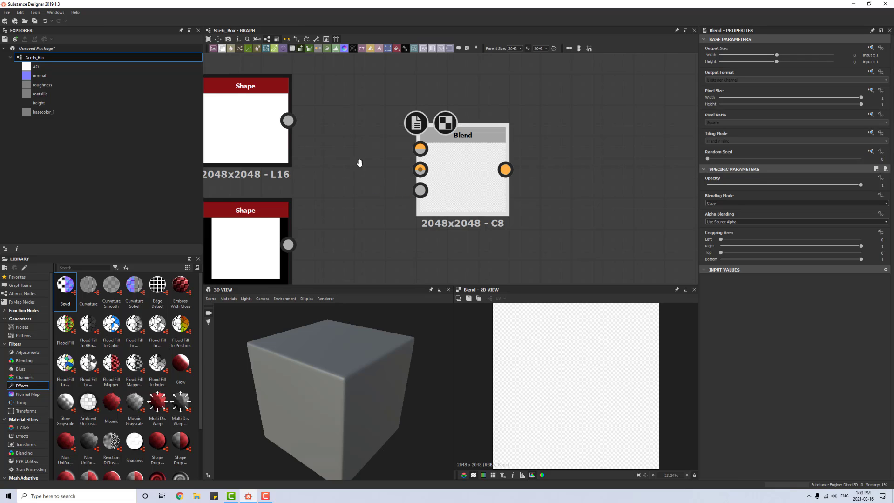
pyautogui.scroll(1, 411, 165)
pyautogui.scroll(-2, 379, 175)
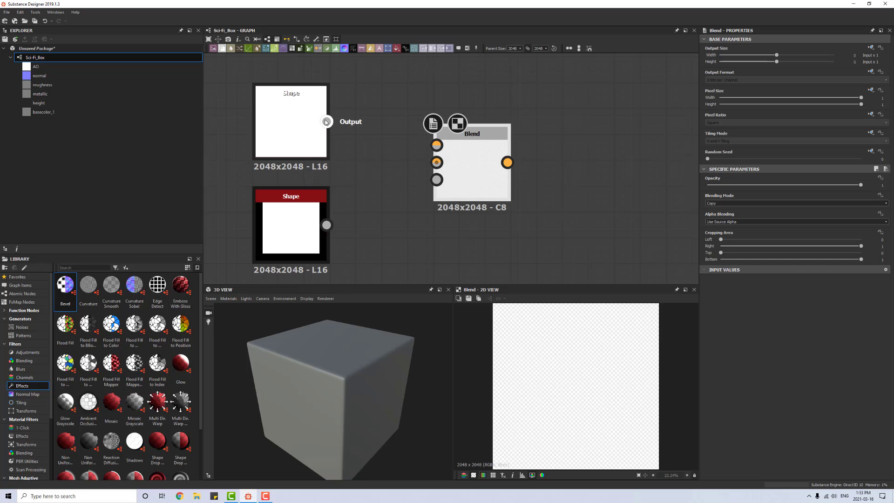
pyautogui.moveTo(326, 122); pyautogui.dragTo(449, 143)
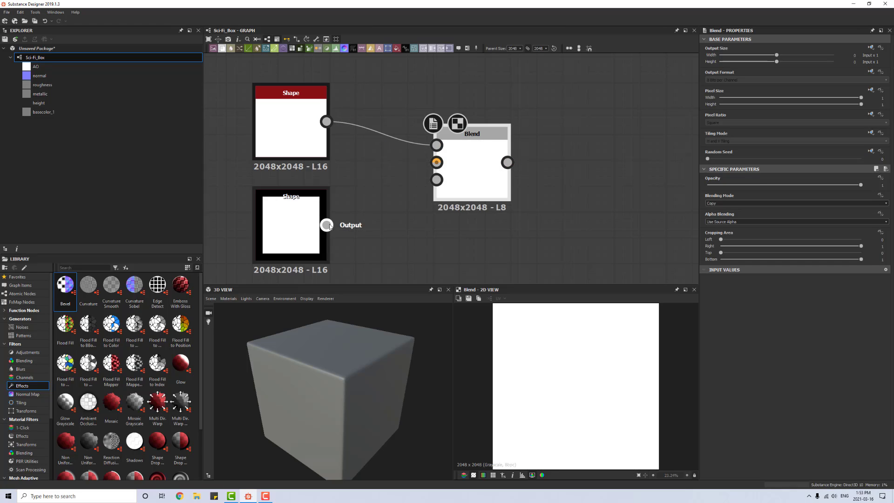
pyautogui.moveTo(326, 225); pyautogui.dragTo(437, 162)
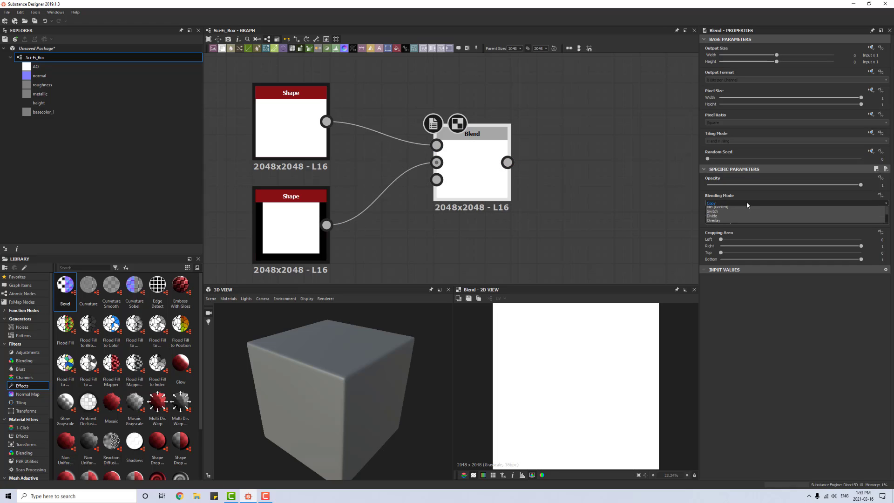
# Step: Set the Blend node's blending mode to Add (Linear Dodge) and its opacity to 0.5
pyautogui.click(747, 203)
pyautogui.click(746, 215)
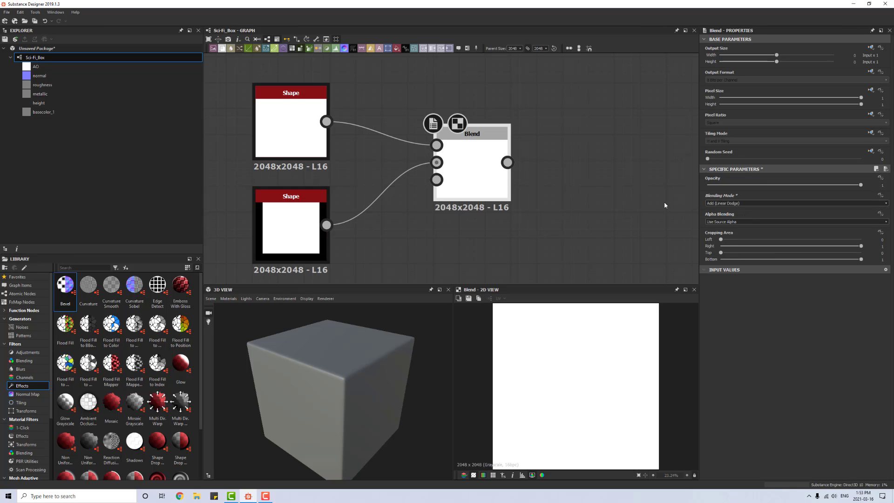
pyautogui.scroll(3, 468, 169)
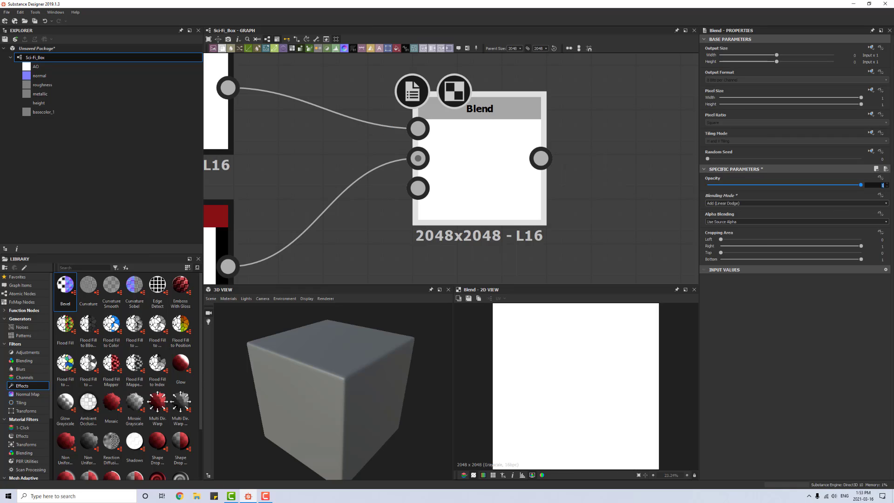
pyautogui.write('0.5')
pyautogui.press('Return')
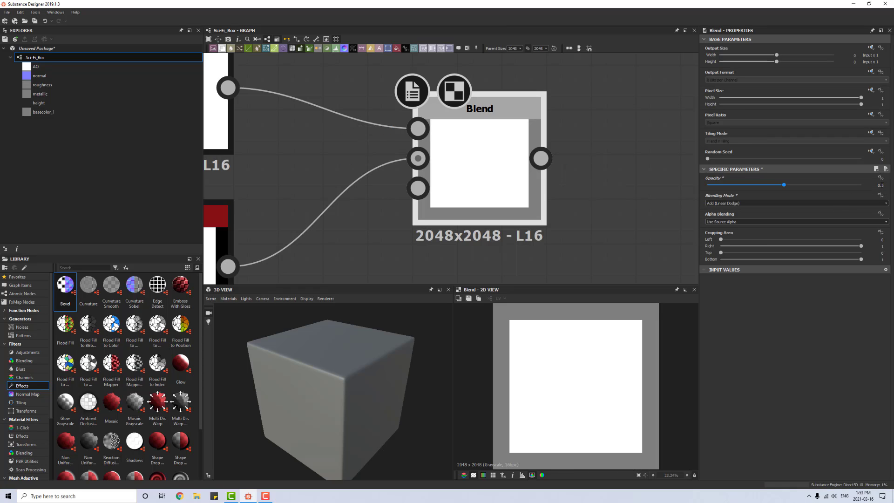
# Step: Connect the Blend node's output to the Height output node
pyautogui.scroll(-2, 543, 366)
pyautogui.scroll(-3, 600, 209)
pyautogui.moveTo(599, 208); pyautogui.dragTo(423, 211, button='middle')
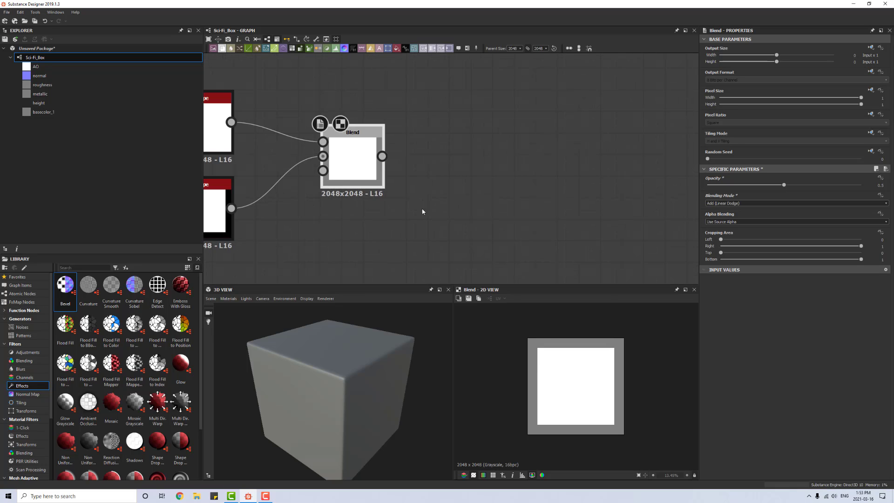
pyautogui.scroll(-3, 485, 210)
pyautogui.moveTo(600, 205); pyautogui.dragTo(394, 179, button='middle')
pyautogui.scroll(-2, 394, 179)
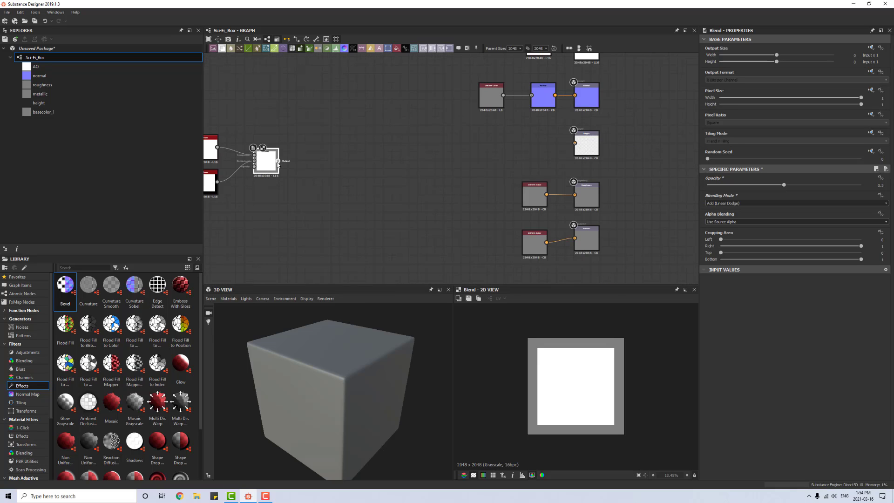
pyautogui.moveTo(278, 162); pyautogui.dragTo(575, 143)
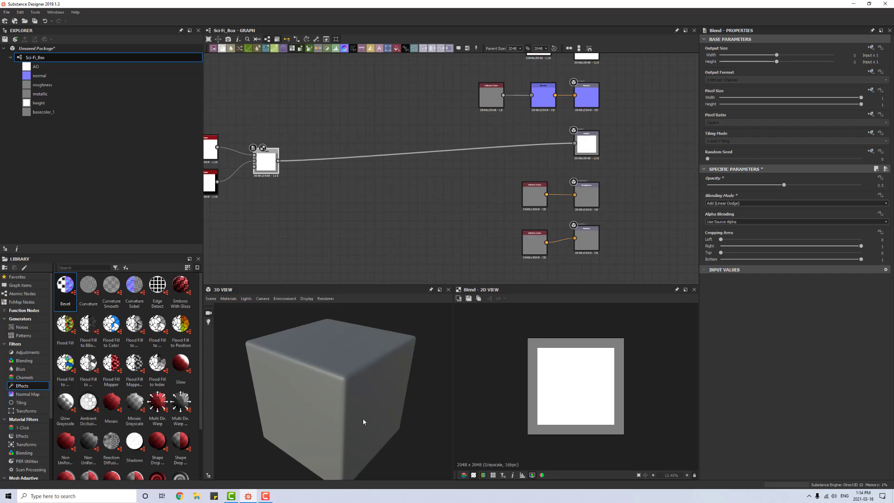
# Step: Examine the height effect on the 3D cube from several angles and open the Default material's properties
pyautogui.scroll(10, 364, 422)
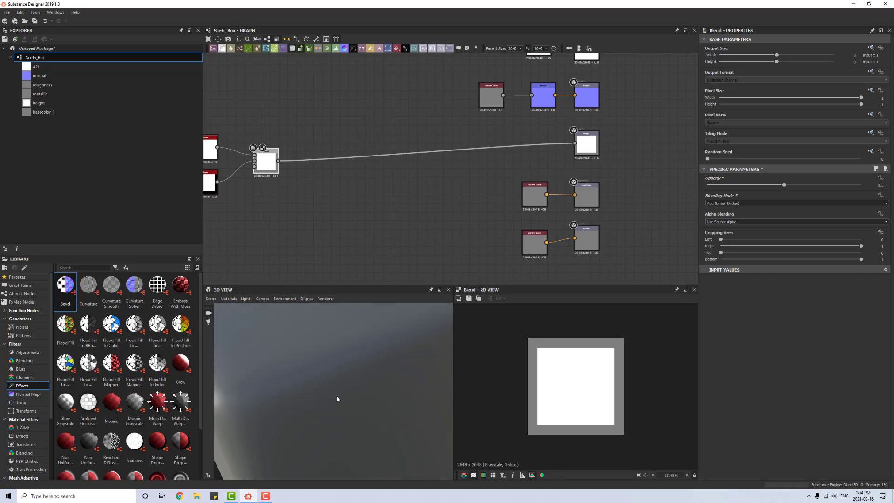
pyautogui.scroll(-10, 338, 399)
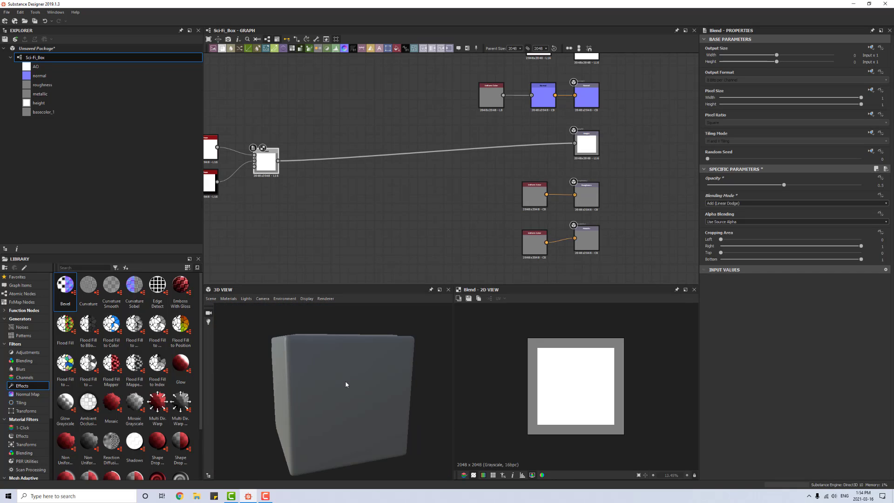
pyautogui.moveTo(335, 391)
pyautogui.mouseDown()
pyautogui.moveTo(355, 414)
pyautogui.moveTo(337, 433)
pyautogui.moveTo(317, 401)
pyautogui.moveTo(345, 394)
pyautogui.mouseUp()
pyautogui.click(228, 298)
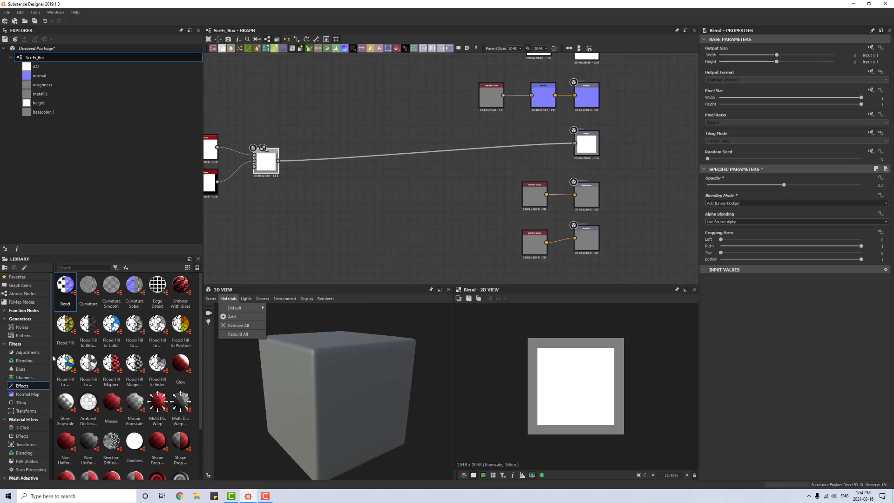
pyautogui.click(228, 299)
pyautogui.moveTo(244, 308)
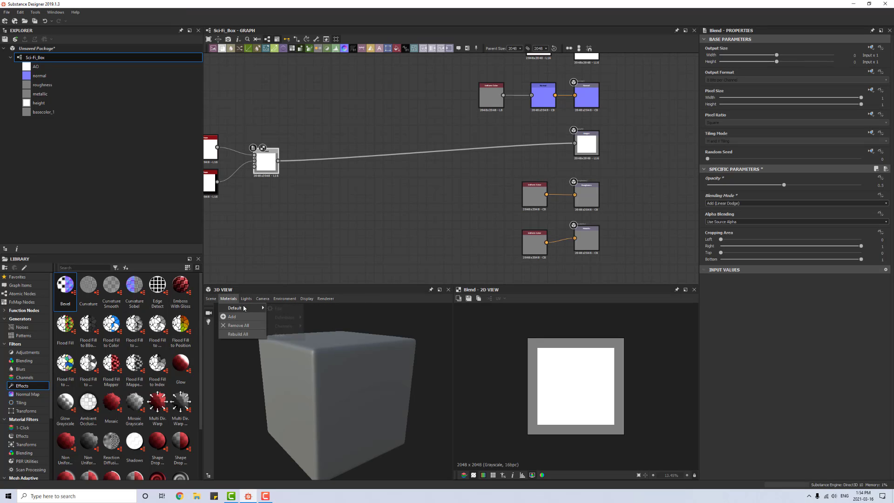
pyautogui.click(296, 312)
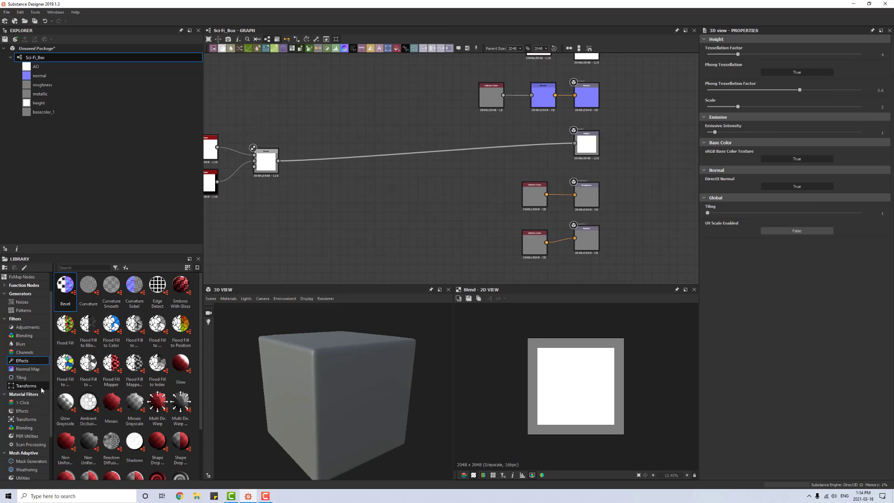
# Step: Apply the studio_03 environment map to the 3D preview and check the new lighting on the cube
pyautogui.scroll(-3, 28, 387)
pyautogui.click(27, 444)
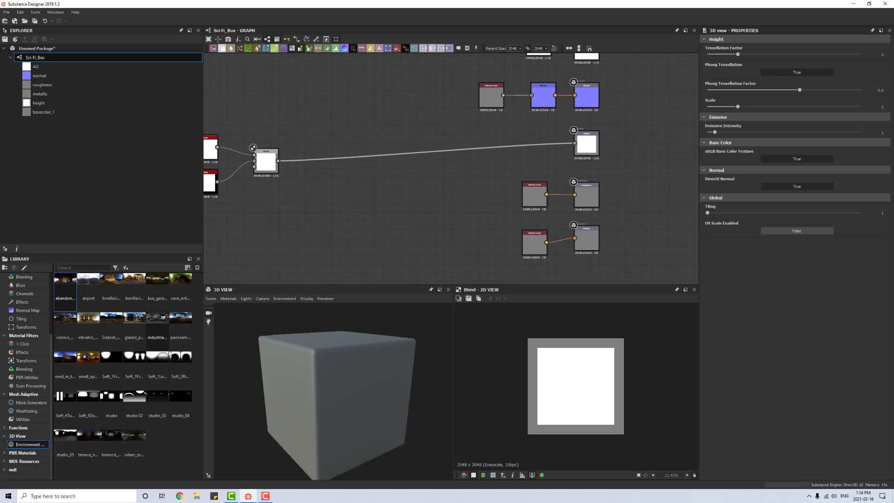
pyautogui.moveTo(157, 402); pyautogui.dragTo(325, 379)
pyautogui.scroll(3, 325, 379)
pyautogui.scroll(-5, 325, 378)
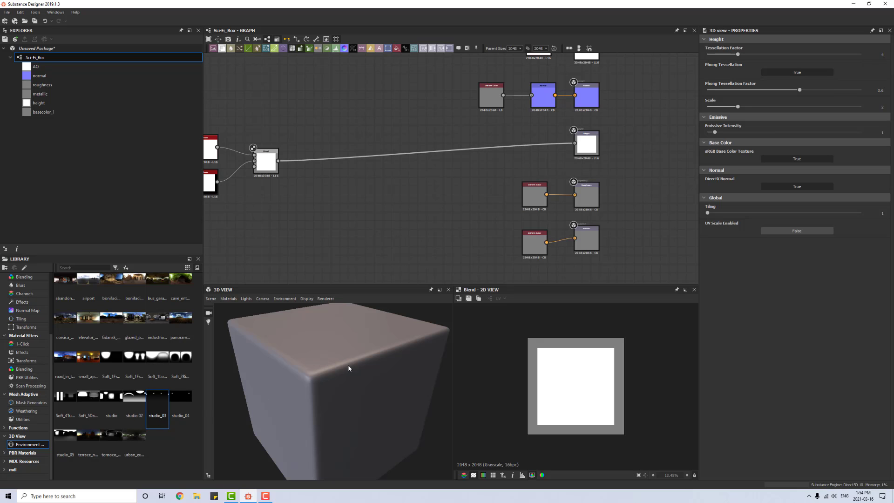
pyautogui.moveTo(349, 365)
pyautogui.mouseDown()
pyautogui.moveTo(333, 365)
pyautogui.moveTo(345, 370)
pyautogui.mouseUp()
pyautogui.scroll(-2, 357, 242)
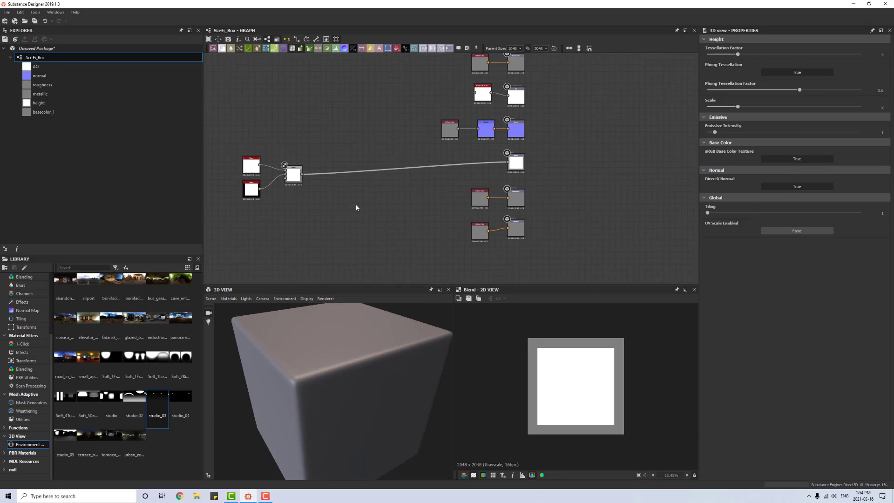
pyautogui.moveTo(356, 205); pyautogui.dragTo(452, 214, button='middle')
# Step: Raise the Default material's height Scale to 10 and view the cube from a different angle
pyautogui.moveTo(341, 369); pyautogui.dragTo(371, 356)
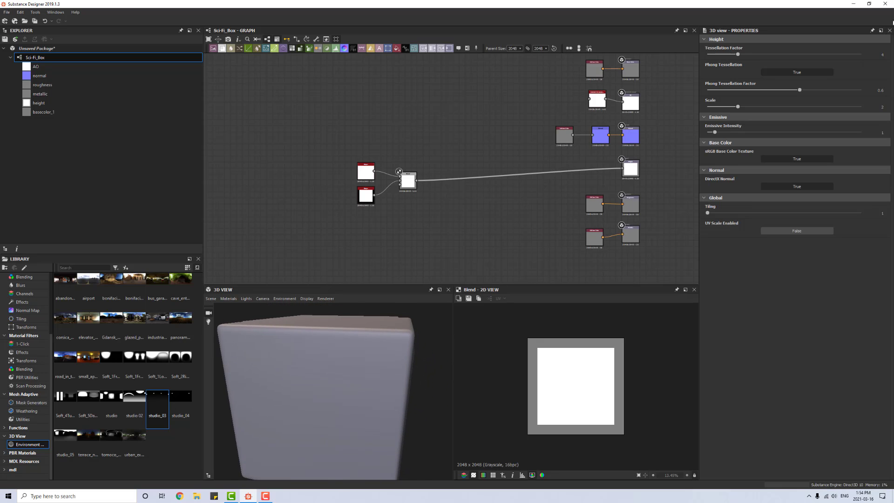
pyautogui.moveTo(740, 109); pyautogui.dragTo(861, 106)
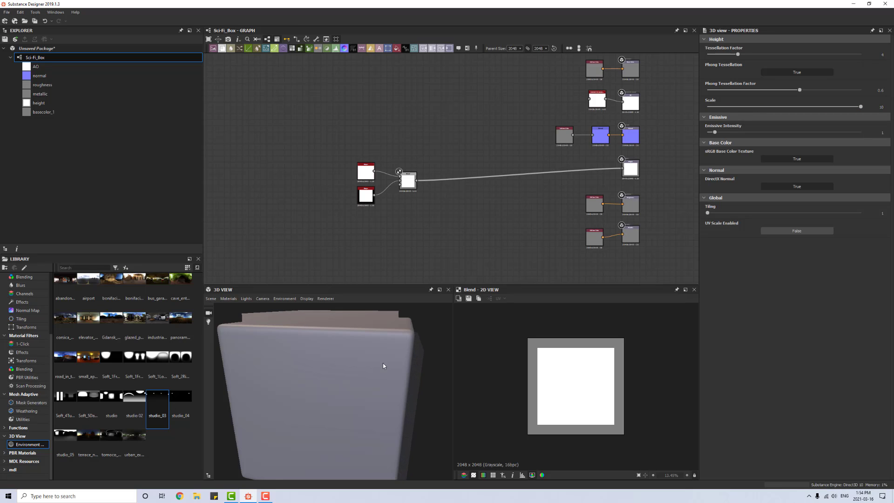
pyautogui.moveTo(383, 362)
pyautogui.mouseDown()
pyautogui.moveTo(348, 357)
pyautogui.moveTo(390, 353)
pyautogui.mouseUp()
pyautogui.scroll(-1, 625, 126)
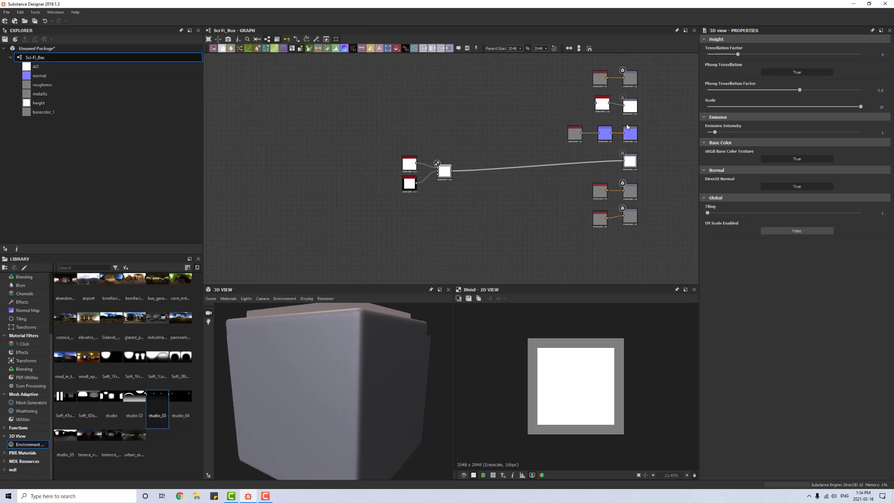
# Step: Try feeding the Ambient Occlusion node with a grayscale duplicate of the Base Color's Uniform Color node
pyautogui.scroll(2, 625, 128)
pyautogui.moveTo(625, 128); pyautogui.dragTo(486, 204, button='middle')
pyautogui.scroll(1, 486, 208)
pyautogui.moveTo(355, 245); pyautogui.dragTo(489, 228, button='middle')
pyautogui.scroll(-2, 489, 228)
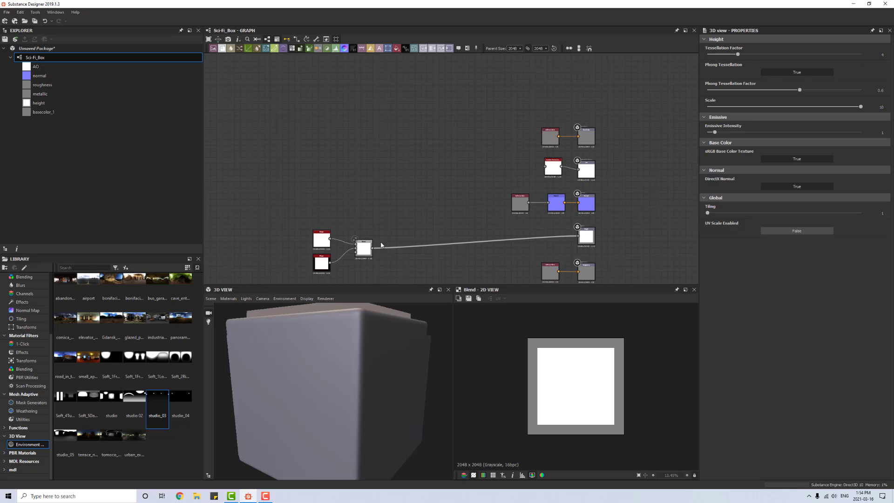
pyautogui.scroll(2, 532, 164)
pyautogui.click(583, 95)
pyautogui.hotkey('ctrl', 'd')
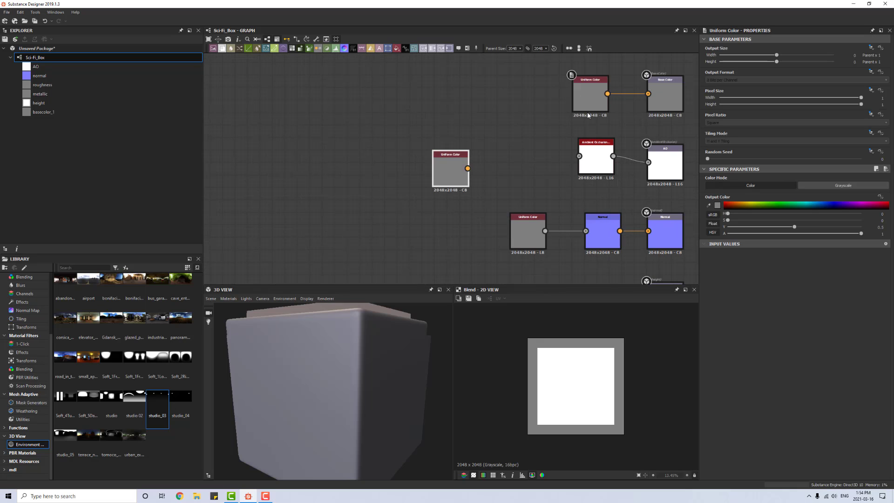
pyautogui.moveTo(439, 169); pyautogui.dragTo(539, 157)
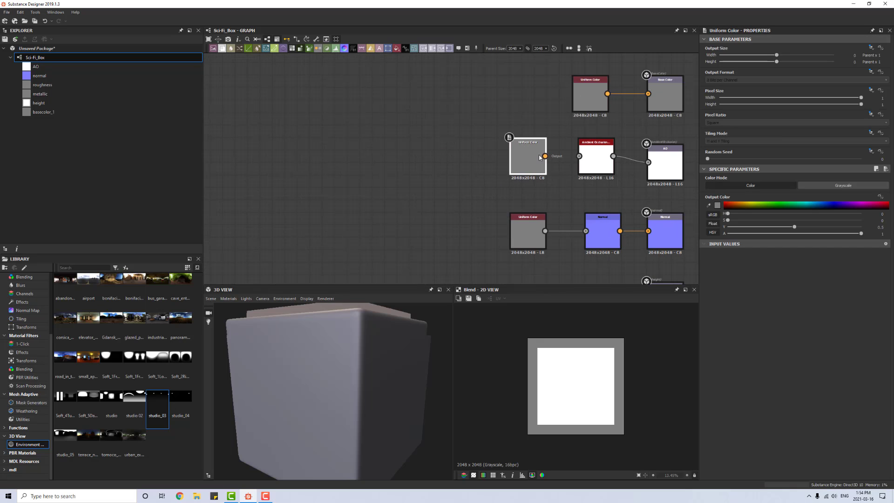
pyautogui.click(822, 186)
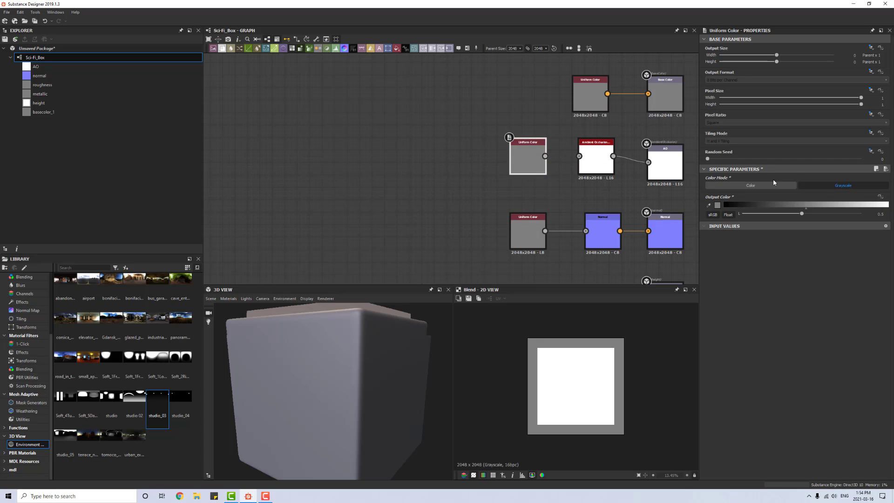
pyautogui.moveTo(576, 161); pyautogui.dragTo(579, 156)
# Step: Connect the Blend node's output to the Ambient Occlusion node's input and check the shading on the cube
pyautogui.moveTo(386, 345); pyautogui.dragTo(407, 336)
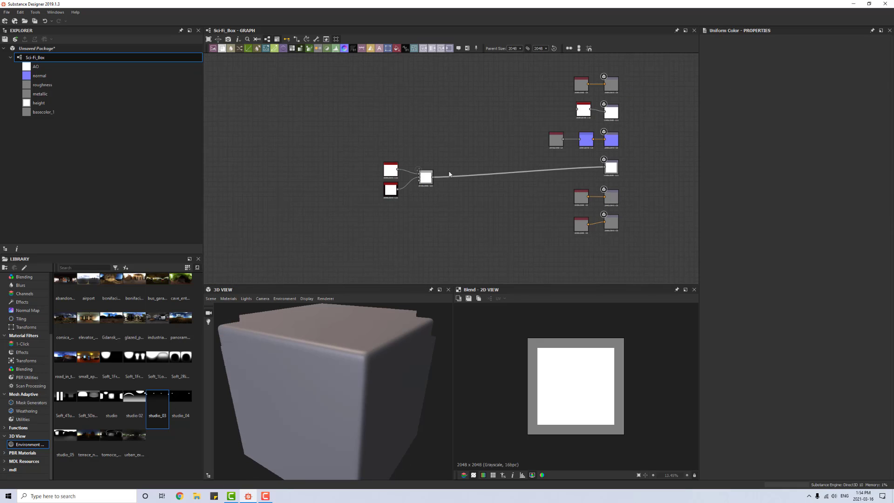
pyautogui.moveTo(432, 177); pyautogui.dragTo(576, 110)
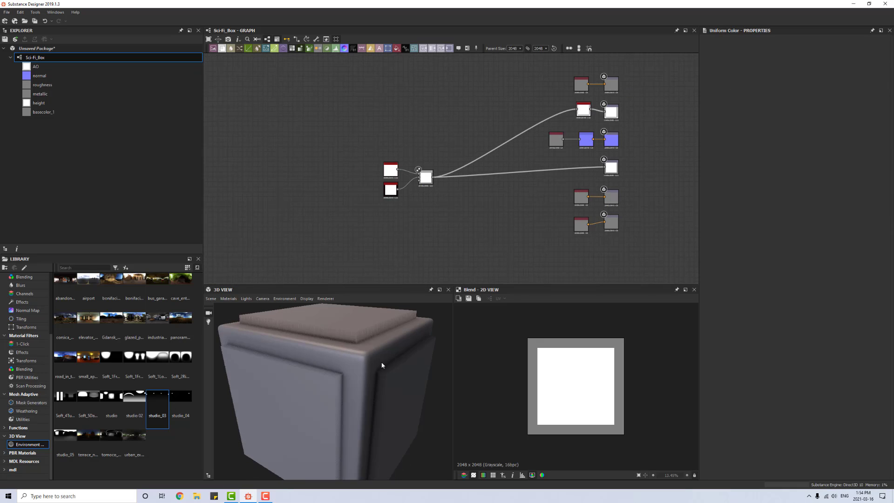
pyautogui.moveTo(381, 364); pyautogui.dragTo(365, 381)
pyautogui.scroll(-1, 434, 152)
# Step: Move the Ambient Occlusion node so it lines up with the AO output node
pyautogui.scroll(6, 434, 152)
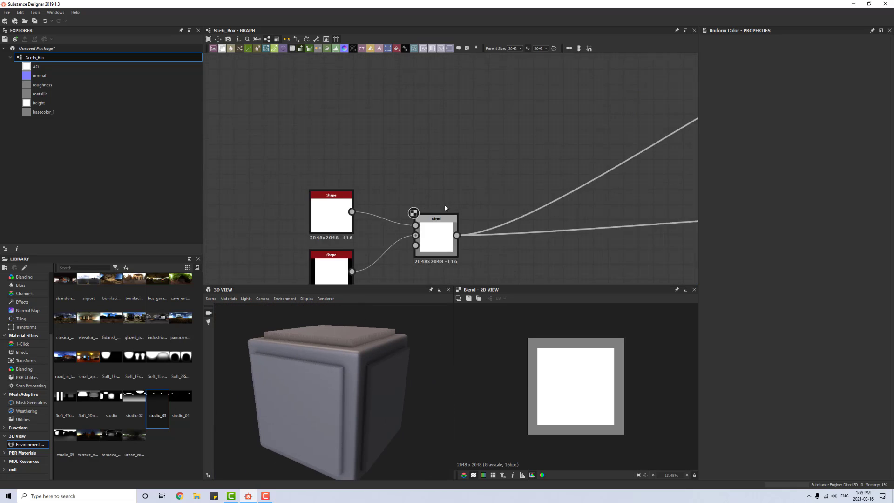
pyautogui.moveTo(671, 134); pyautogui.dragTo(469, 202, button='middle')
pyautogui.scroll(-1, 559, 201)
pyautogui.moveTo(596, 196); pyautogui.dragTo(380, 236, button='middle')
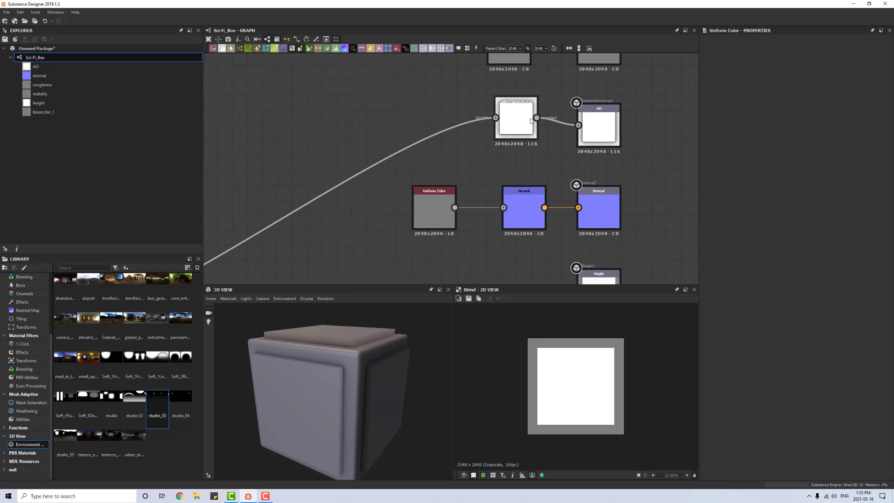
pyautogui.moveTo(524, 117); pyautogui.dragTo(515, 123)
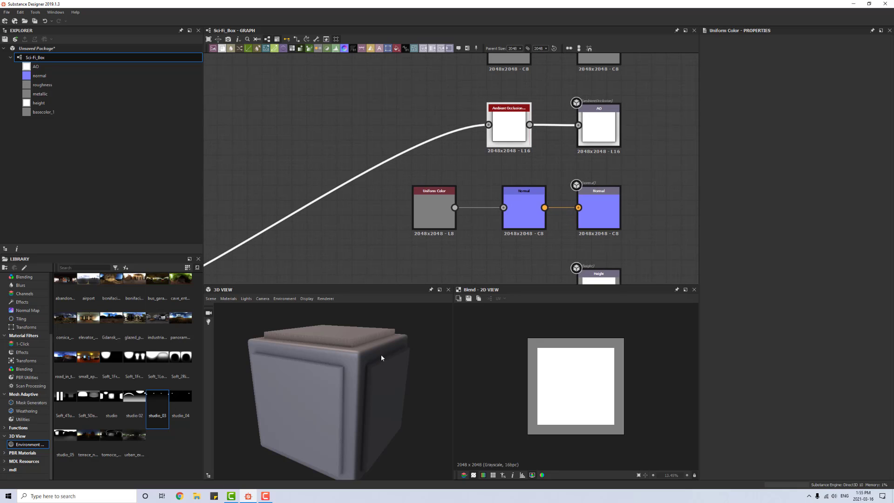
pyautogui.moveTo(381, 354)
pyautogui.mouseDown()
pyautogui.moveTo(370, 368)
pyautogui.moveTo(380, 357)
pyautogui.mouseUp()
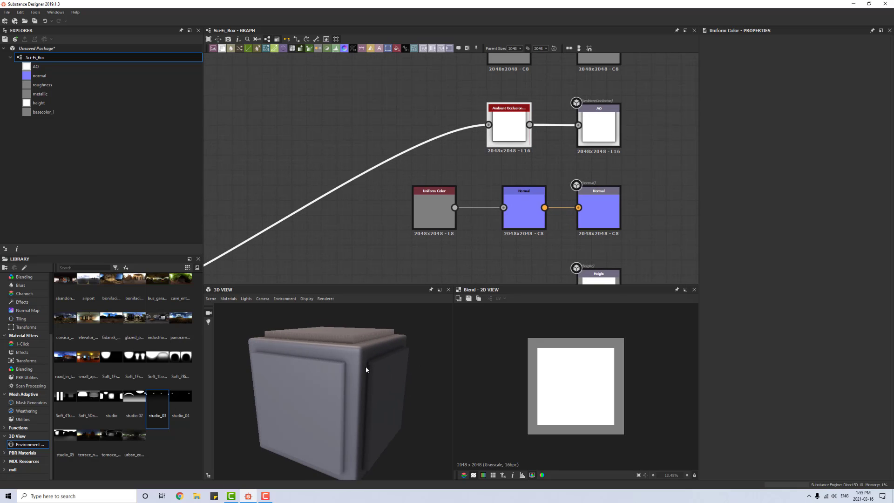
# Step: Set the height Scale in the Default material's properties to 2
pyautogui.click(228, 299)
pyautogui.moveTo(240, 309)
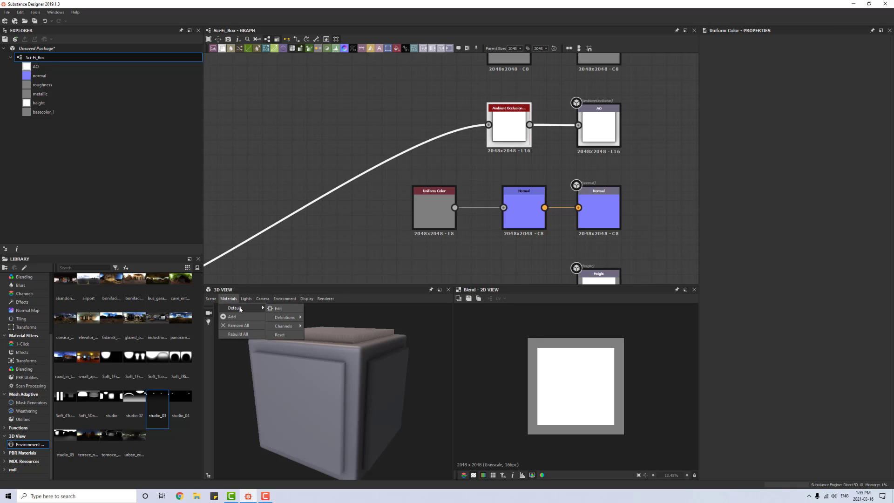
pyautogui.click(276, 309)
pyautogui.click(880, 107)
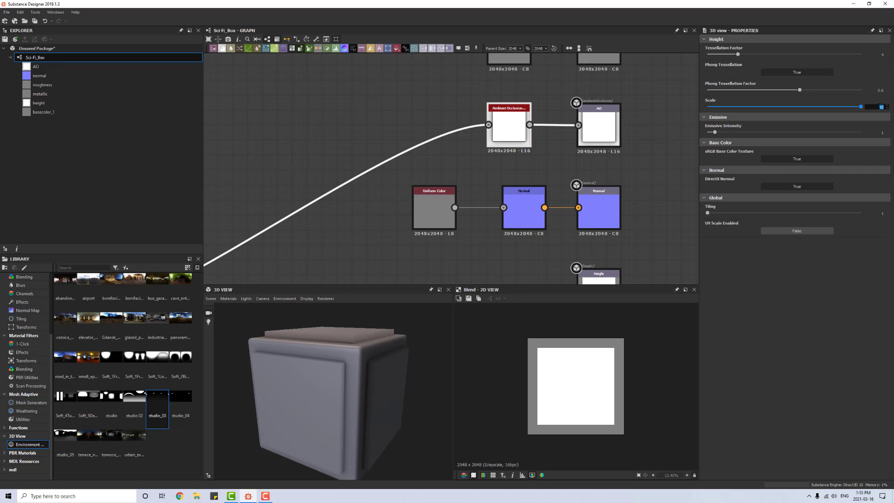
pyautogui.write('2')
pyautogui.press('Return')
# Step: Examine the raised panel's corner up close in the 3D preview and the Blend node's edges in the 2D view
pyautogui.scroll(5, 368, 354)
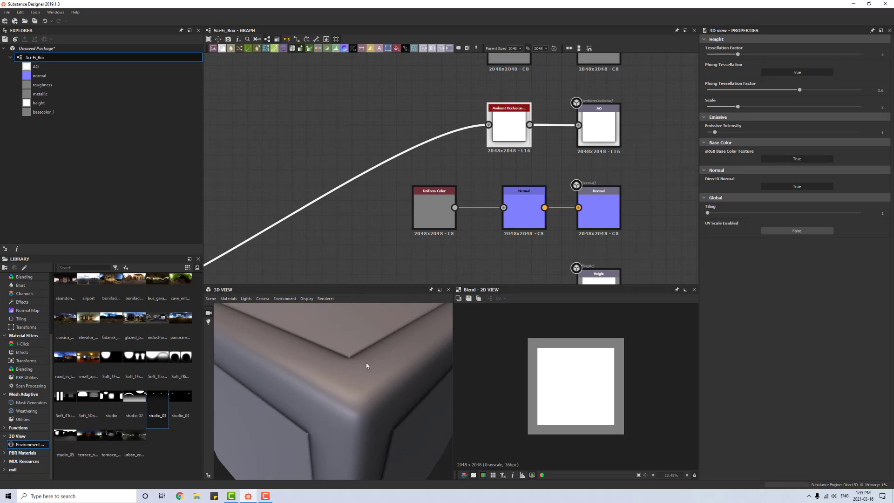
pyautogui.scroll(3, 365, 362)
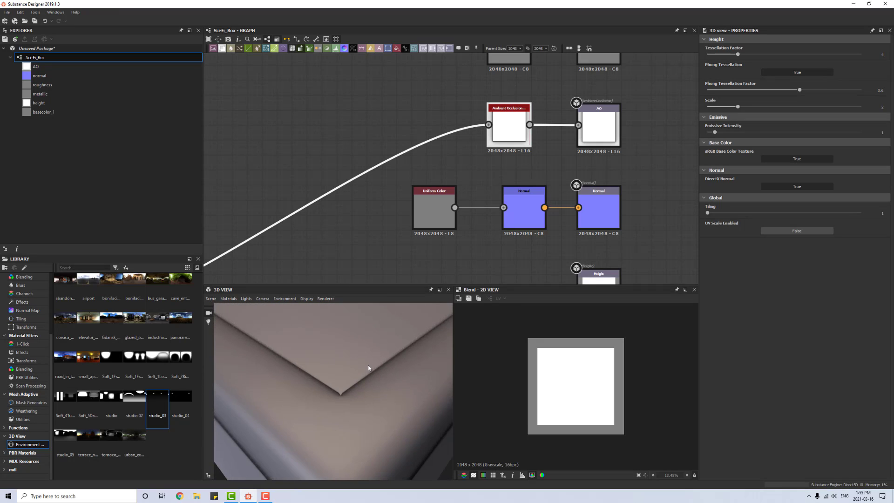
pyautogui.scroll(3, 370, 367)
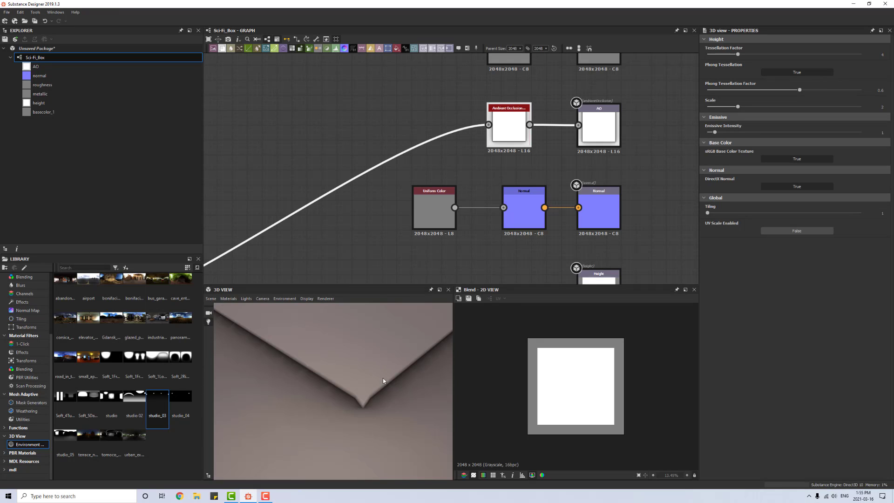
pyautogui.scroll(3, 394, 392)
pyautogui.scroll(-5, 384, 260)
pyautogui.moveTo(285, 262); pyautogui.dragTo(554, 147, button='middle')
pyautogui.scroll(8, 529, 191)
pyautogui.scroll(3, 554, 148)
pyautogui.click(461, 229)
pyautogui.scroll(5, 549, 361)
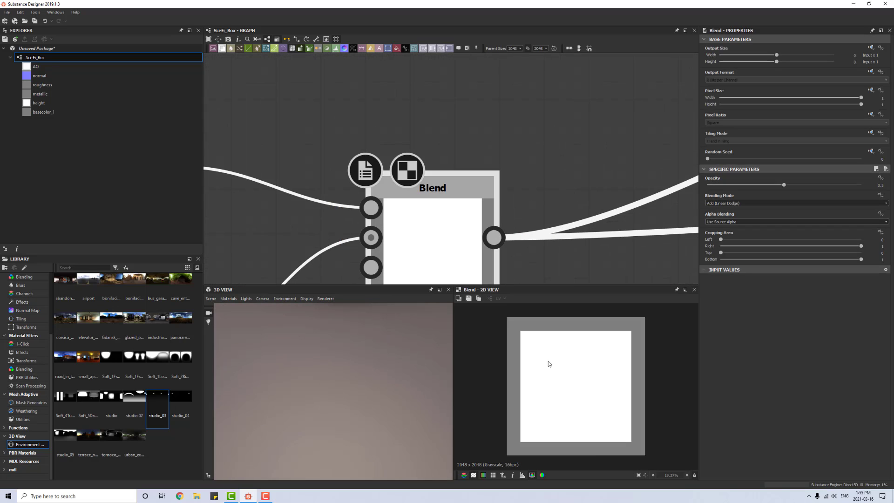
pyautogui.scroll(3, 524, 350)
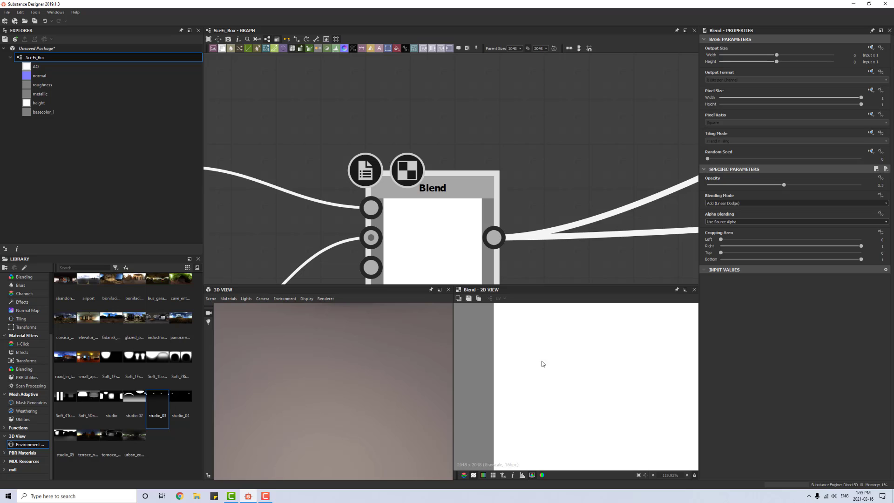
pyautogui.scroll(-10, 438, 198)
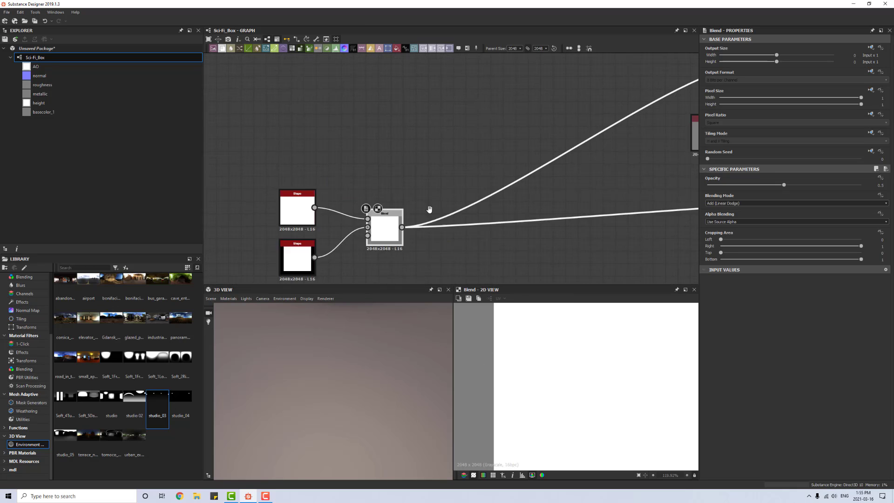
# Step: Reopen the Default material's properties and set the height Scale to 10
pyautogui.moveTo(381, 333); pyautogui.dragTo(336, 354)
pyautogui.click(227, 298)
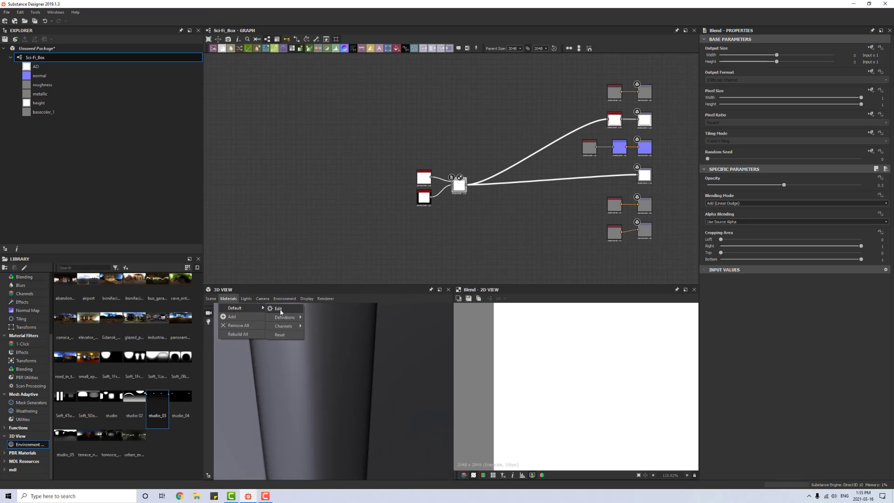
pyautogui.click(283, 312)
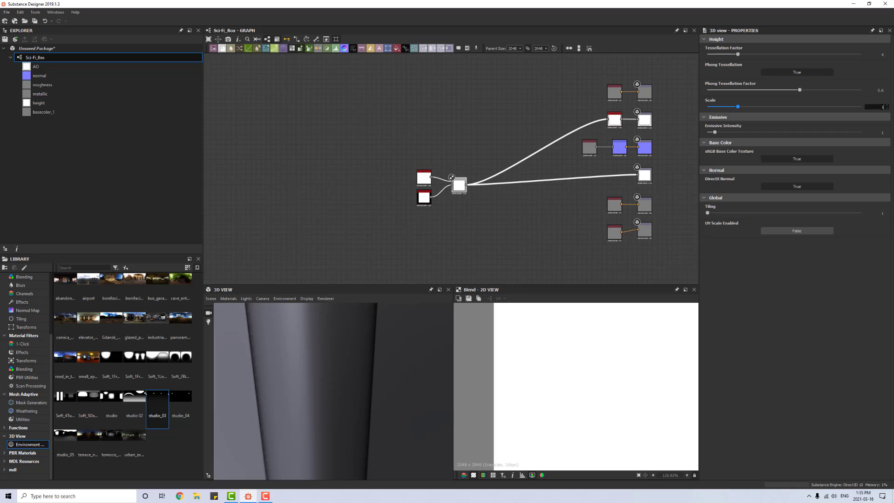
pyautogui.write('0')
# Step: Examine the raised panels' side walls and corners on the cube up close for stepping at the increased height
pyautogui.scroll(-5, 375, 331)
pyautogui.moveTo(377, 343); pyautogui.dragTo(372, 346)
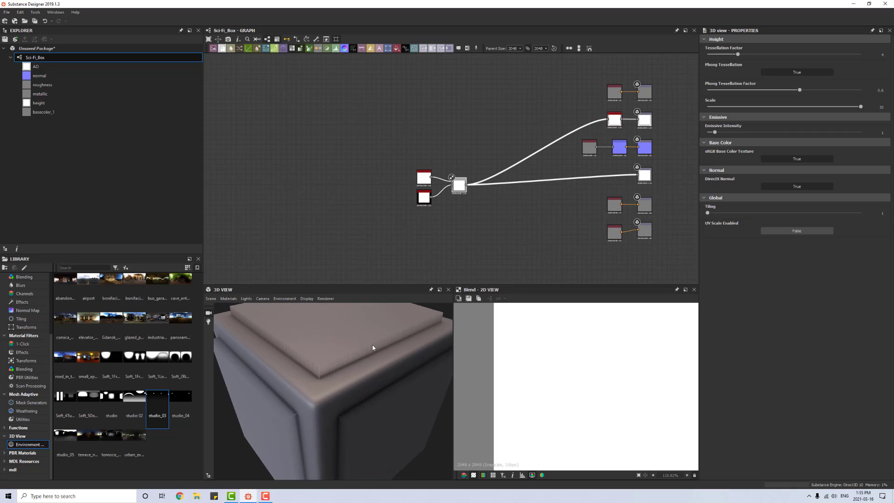
pyautogui.scroll(5, 366, 342)
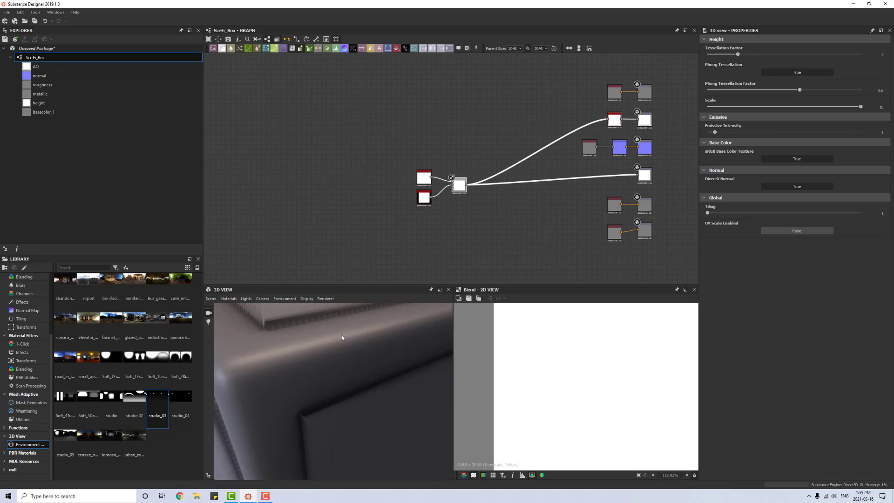
pyautogui.moveTo(359, 366)
pyautogui.mouseDown()
pyautogui.moveTo(347, 348)
pyautogui.moveTo(379, 365)
pyautogui.moveTo(364, 363)
pyautogui.moveTo(372, 360)
pyautogui.mouseUp()
pyautogui.scroll(5, 360, 352)
pyautogui.scroll(-3, 364, 354)
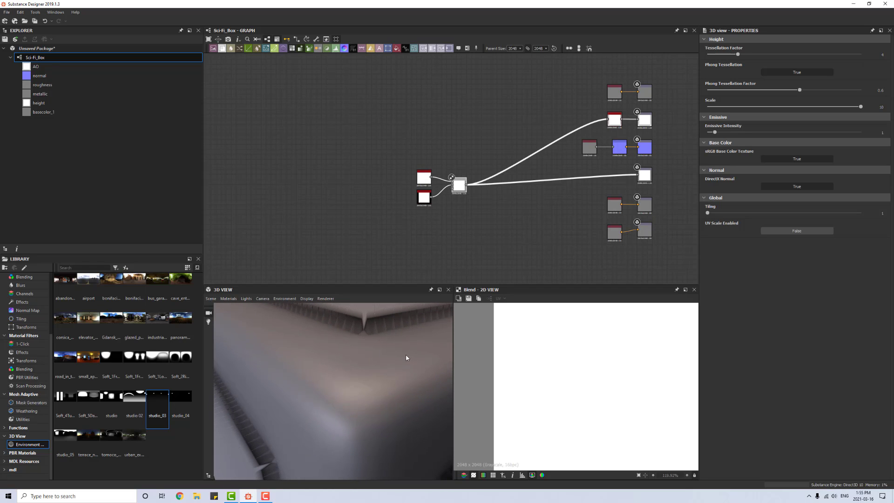
pyautogui.scroll(-5, 396, 358)
pyautogui.moveTo(374, 388)
pyautogui.mouseDown()
pyautogui.moveTo(363, 368)
pyautogui.moveTo(373, 376)
pyautogui.mouseUp()
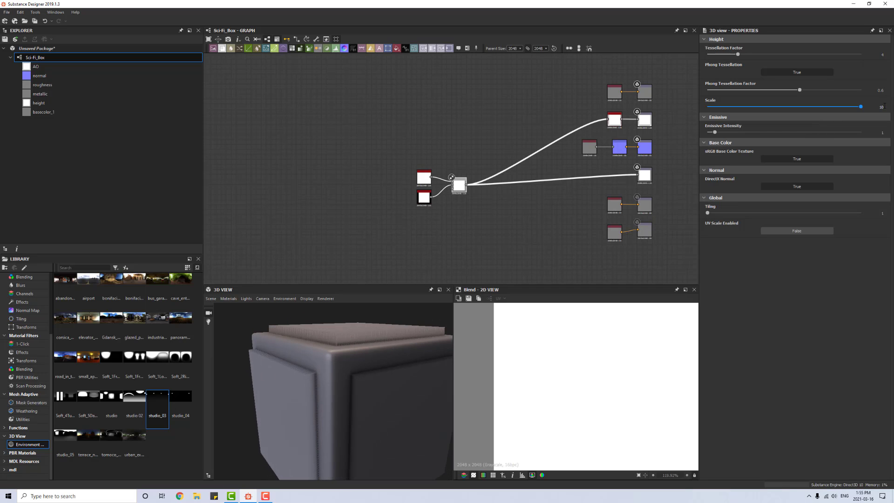
# Step: Set the material's height Scale back to 2
pyautogui.write('2')
pyautogui.press('Return')
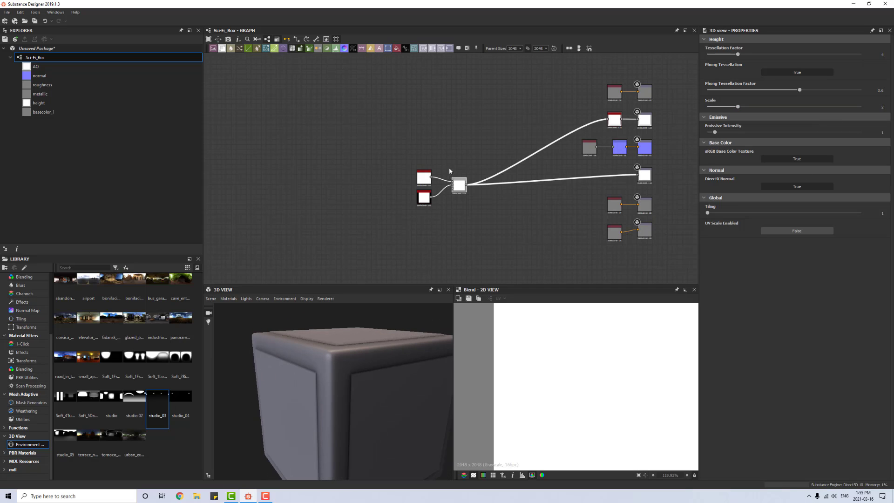
pyautogui.scroll(4, 447, 163)
pyautogui.scroll(-1, 488, 149)
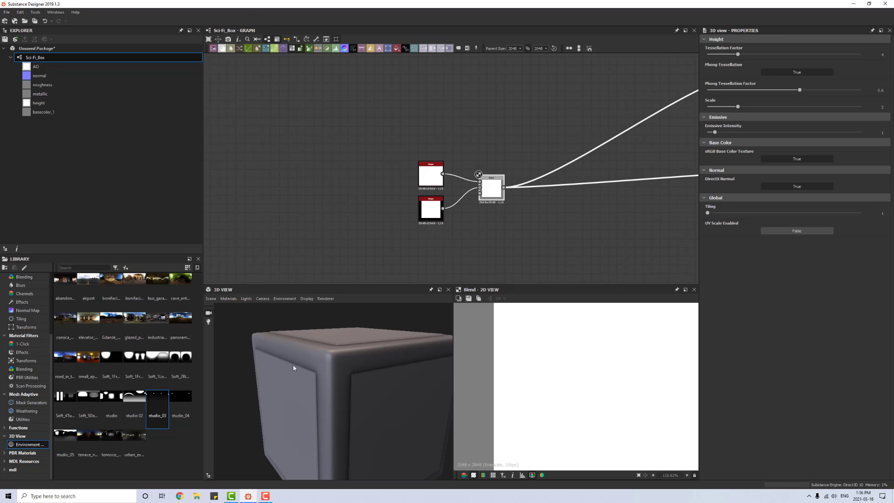
# Step: Examine the panel edges on the cube's top corner alongside the Shape and Blend nodes in the graph
pyautogui.moveTo(352, 342); pyautogui.dragTo(360, 364)
pyautogui.scroll(4, 380, 381)
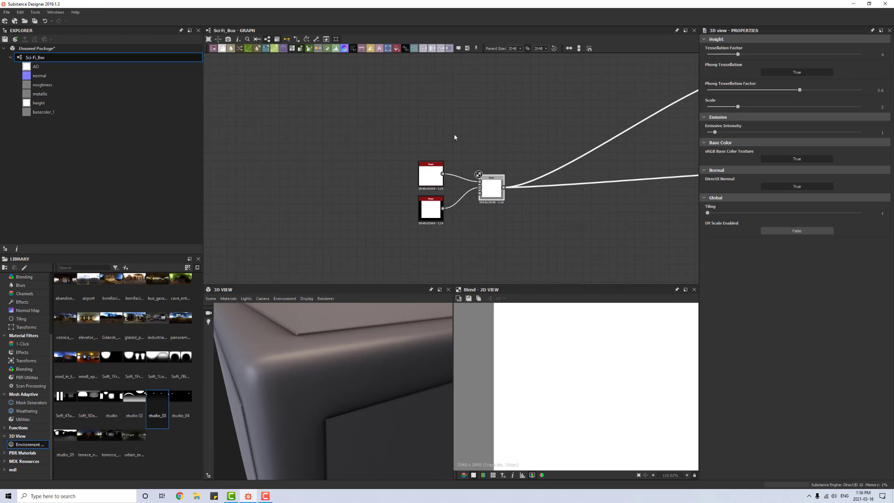
pyautogui.scroll(-3, 455, 137)
pyautogui.moveTo(494, 186); pyautogui.dragTo(452, 166, button='middle')
pyautogui.scroll(2, 393, 179)
pyautogui.scroll(-1, 393, 178)
pyautogui.scroll(3, 440, 174)
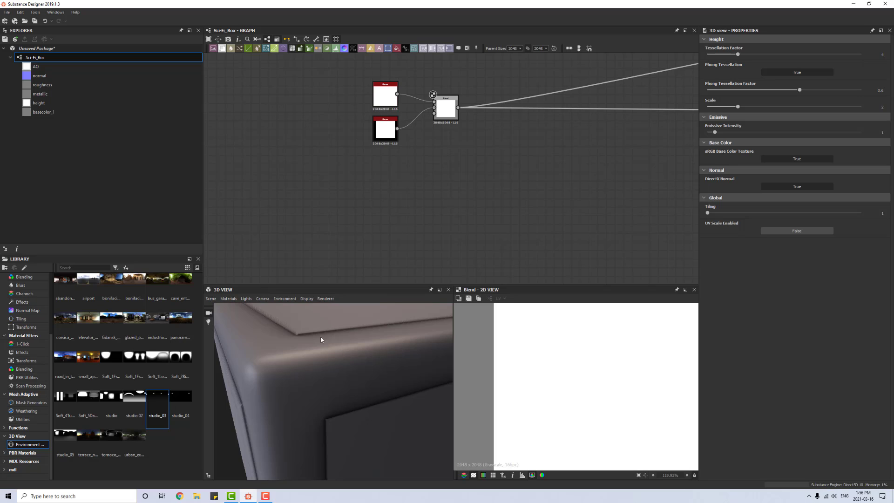
pyautogui.moveTo(320, 339)
pyautogui.mouseDown()
pyautogui.moveTo(339, 356)
pyautogui.moveTo(333, 349)
pyautogui.mouseUp()
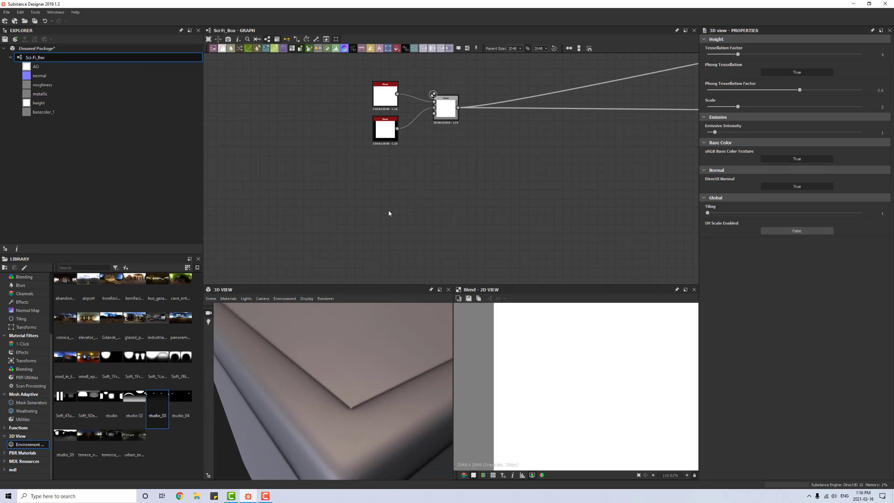
# Step: Add a second Blend node after the existing one and feed the first Blend's output into its foreground input only
pyautogui.scroll(-1, 455, 131)
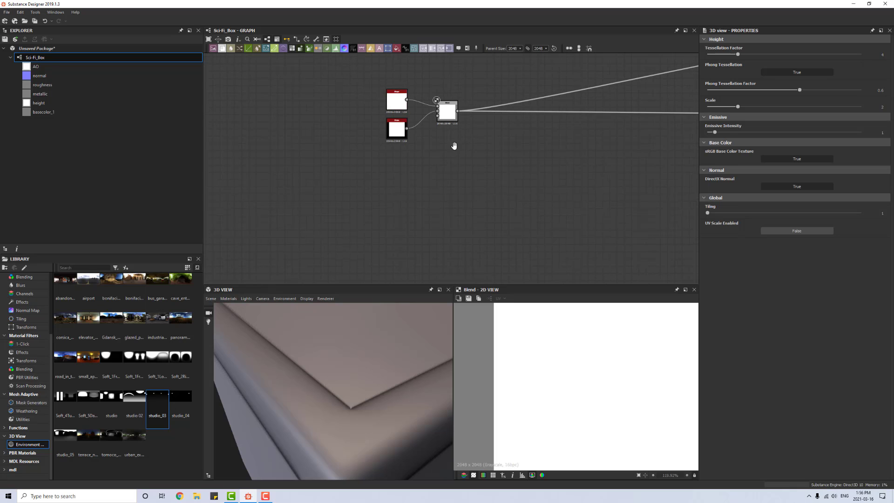
pyautogui.moveTo(454, 146); pyautogui.dragTo(457, 151, button='middle')
pyautogui.scroll(3, 497, 122)
pyautogui.moveTo(499, 124); pyautogui.dragTo(489, 153, button='middle')
pyautogui.click(408, 145)
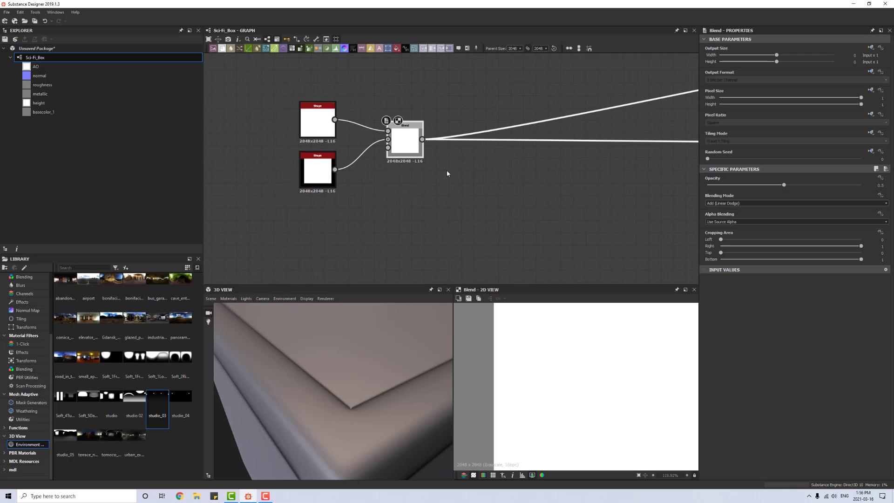
pyautogui.press('space')
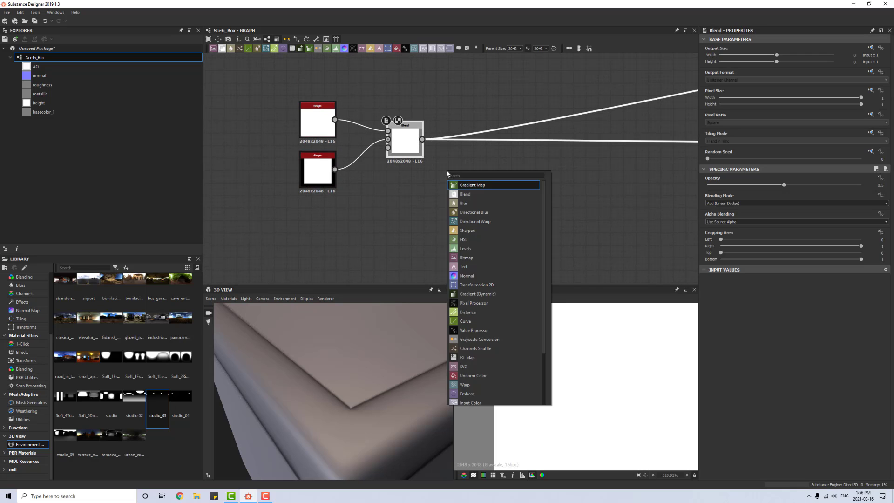
pyautogui.click(479, 193)
pyautogui.moveTo(483, 128); pyautogui.dragTo(507, 129)
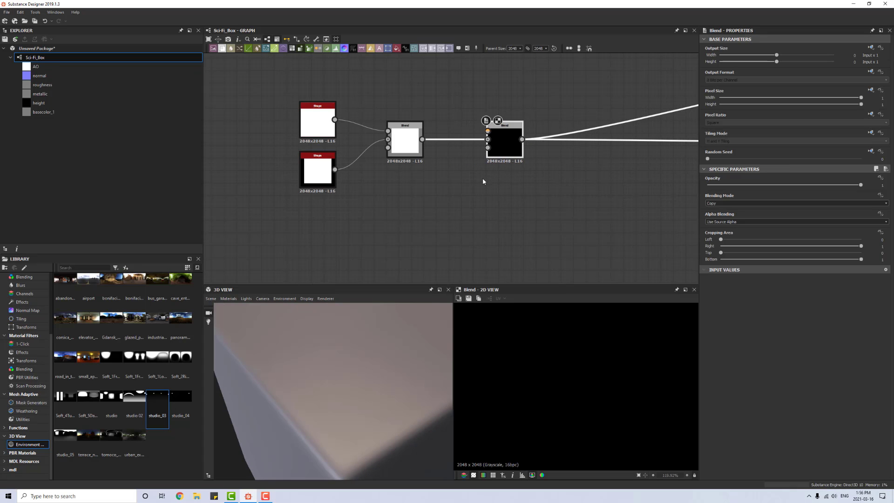
pyautogui.moveTo(422, 140); pyautogui.dragTo(487, 131)
pyautogui.press('Delete')
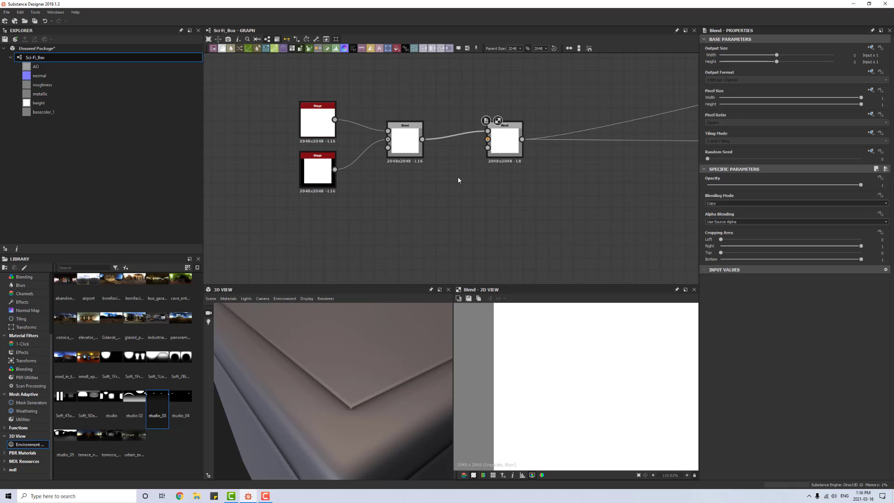
# Step: Duplicate the smaller square Shape node and place the copy below the original, showing it in the 2D view
pyautogui.moveTo(409, 206); pyautogui.dragTo(431, 154, button='middle')
pyautogui.scroll(1, 404, 172)
pyautogui.moveTo(441, 188); pyautogui.dragTo(500, 177, button='middle')
pyautogui.scroll(-2, 435, 170)
pyautogui.scroll(-1, 435, 168)
pyautogui.click(412, 128)
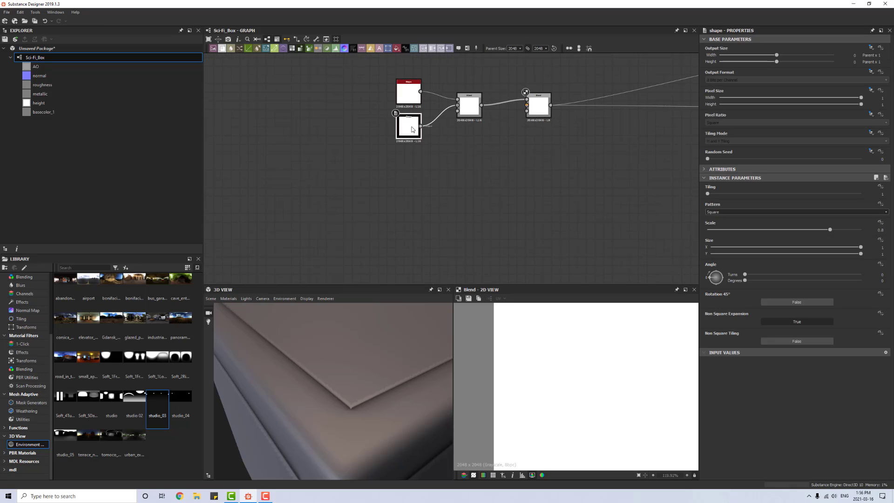
pyautogui.hotkey('ctrl', 'd')
pyautogui.moveTo(456, 161); pyautogui.dragTo(417, 170)
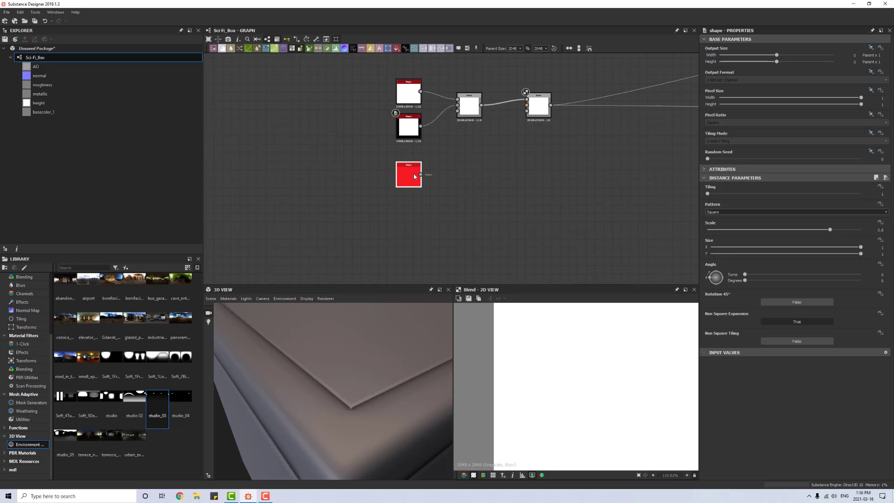
pyautogui.click(414, 174)
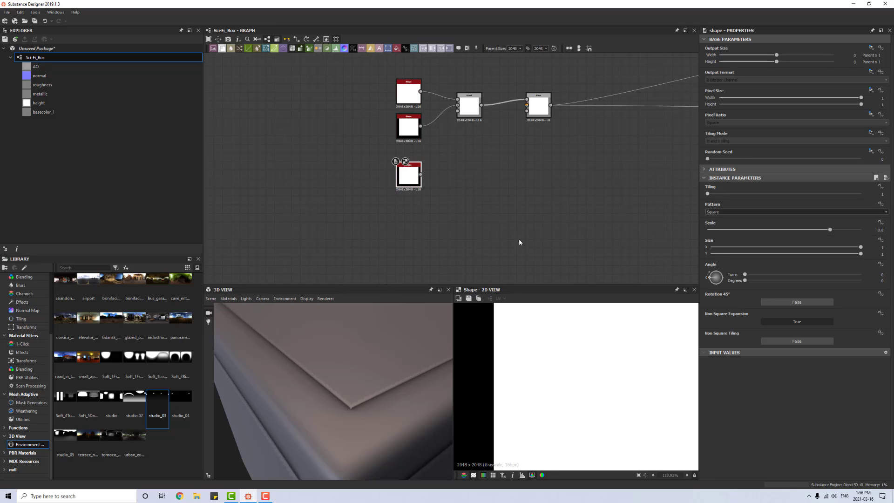
# Step: Set the duplicated Shape's Scale to 0.01
pyautogui.click(881, 225)
pyautogui.click(881, 225)
pyautogui.doubleClick(881, 230)
pyautogui.write('0.01')
pyautogui.press('Return')
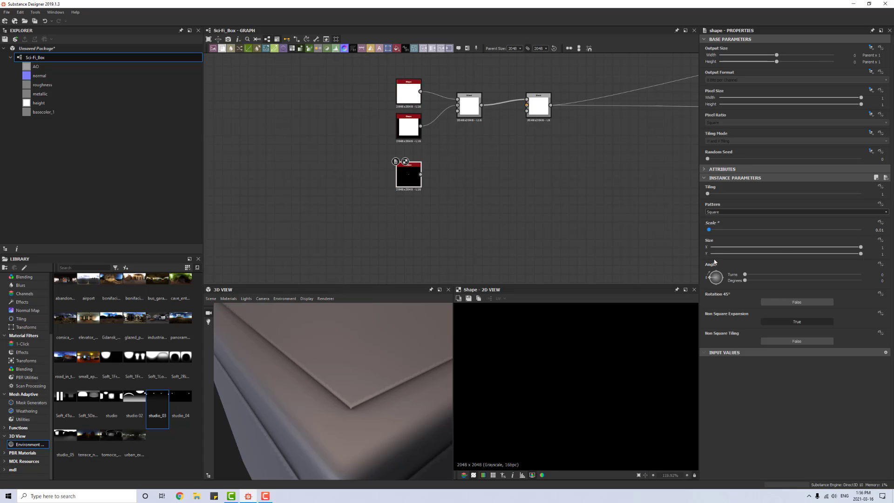
# Step: Duplicate the tiny 0.01-scale Shape node and place the copy directly below it
pyautogui.scroll(5, 360, 158)
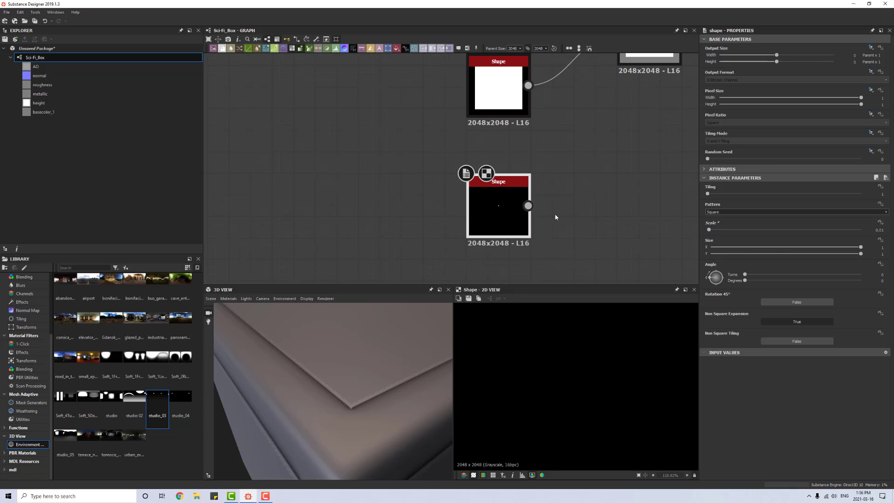
pyautogui.moveTo(540, 162); pyautogui.dragTo(501, 132, button='middle')
pyautogui.scroll(-1, 499, 134)
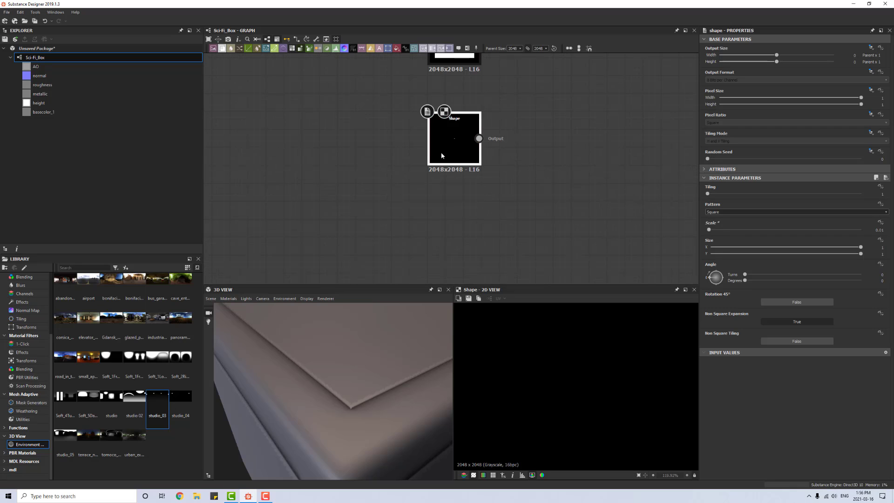
pyautogui.hotkey('ctrl', 'd')
pyautogui.moveTo(463, 160); pyautogui.dragTo(458, 214)
pyautogui.doubleClick(458, 214)
pyautogui.moveTo(506, 215); pyautogui.dragTo(478, 262, button='middle')
pyautogui.scroll(-3, 499, 165)
pyautogui.scroll(-1, 490, 191)
pyautogui.moveTo(498, 166); pyautogui.dragTo(488, 196, button='middle')
pyautogui.scroll(2, 489, 190)
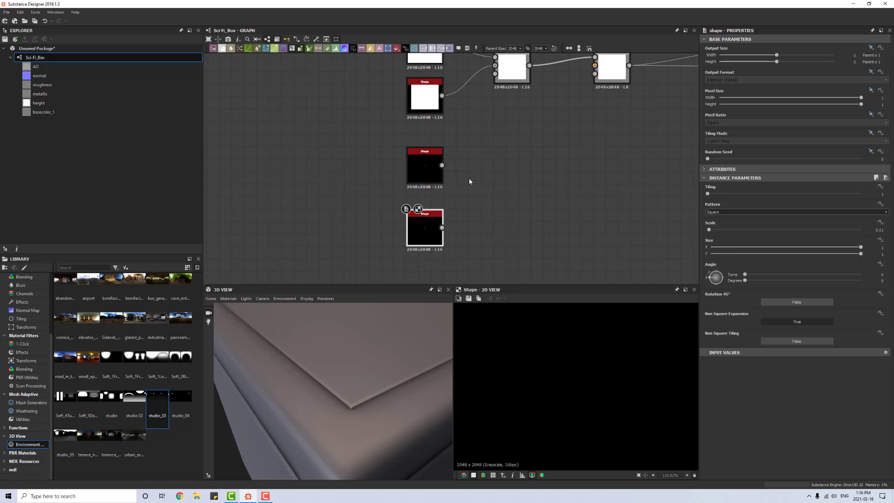
# Step: Add a Transformation 2D node fed by the upper of the two tiny Shape nodes
pyautogui.click(427, 172)
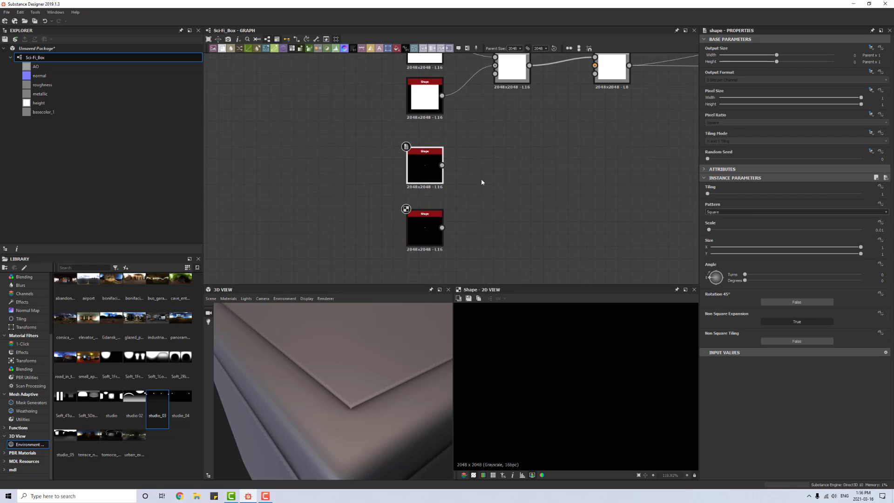
pyautogui.press('space')
pyautogui.write('tran')
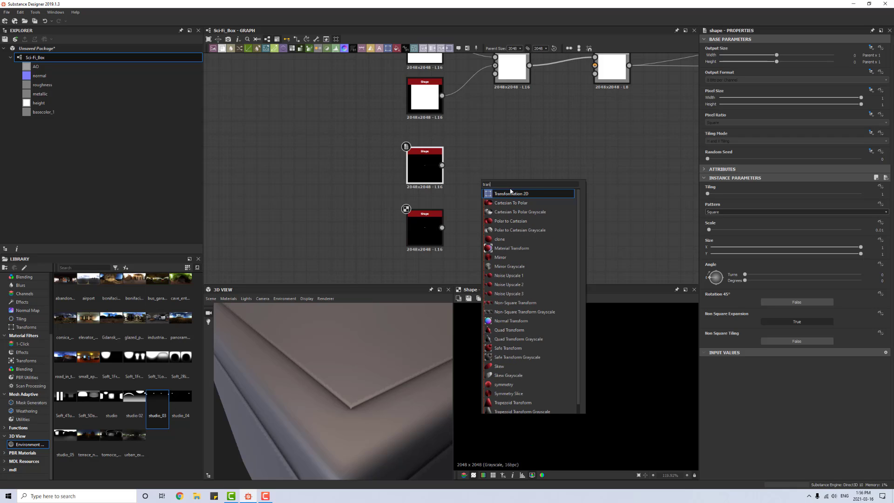
pyautogui.write('s')
pyautogui.click(521, 194)
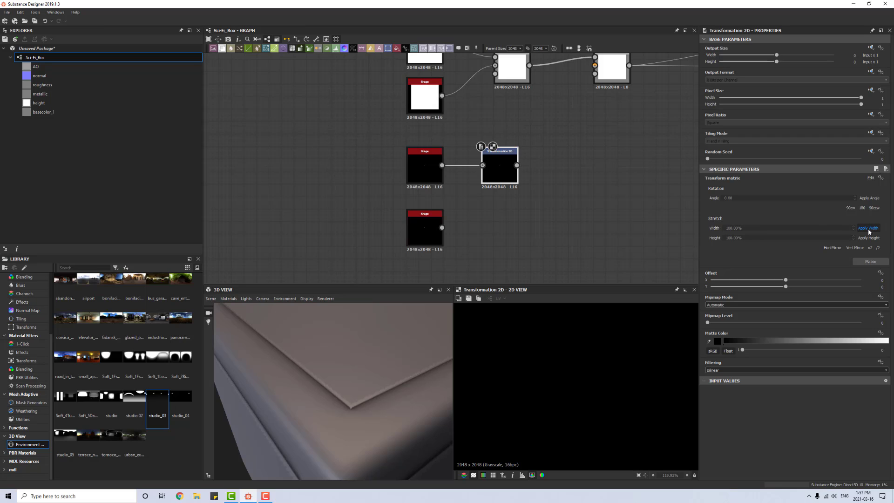
# Step: Apply a 200% width stretch repeatedly in the Transformation 2D node until the dot becomes a horizontal line across the tile
pyautogui.press('f')
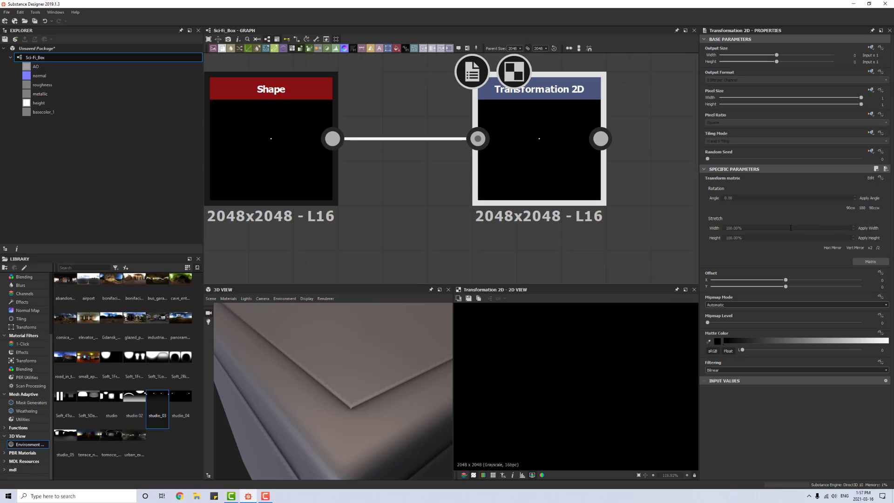
pyautogui.click(833, 228)
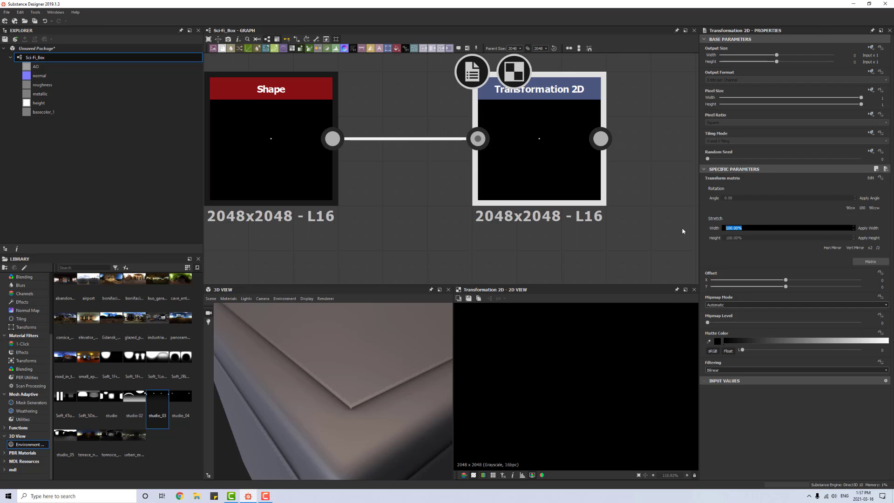
pyautogui.write('200%')
pyautogui.press('Return')
pyautogui.click(866, 229)
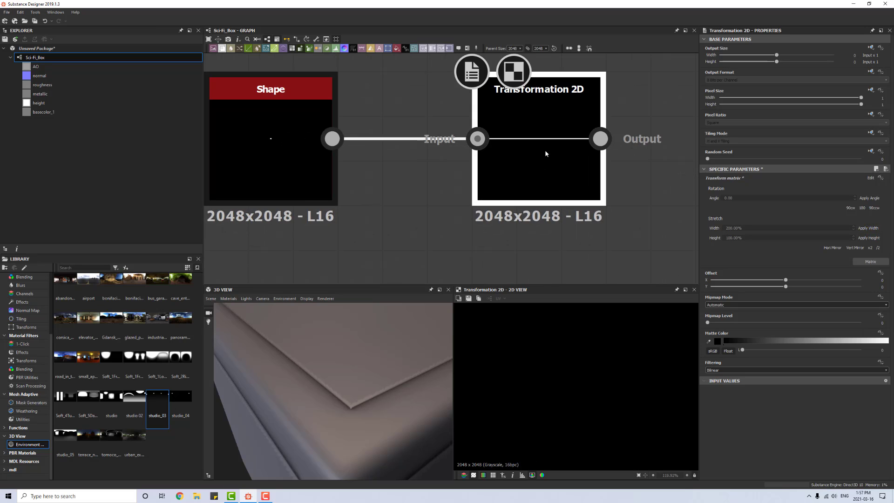
# Step: Rotate the stretched line by 45 degrees in the Transformation 2D node so that it runs diagonally
pyautogui.scroll(-1, 585, 168)
pyautogui.click(750, 198)
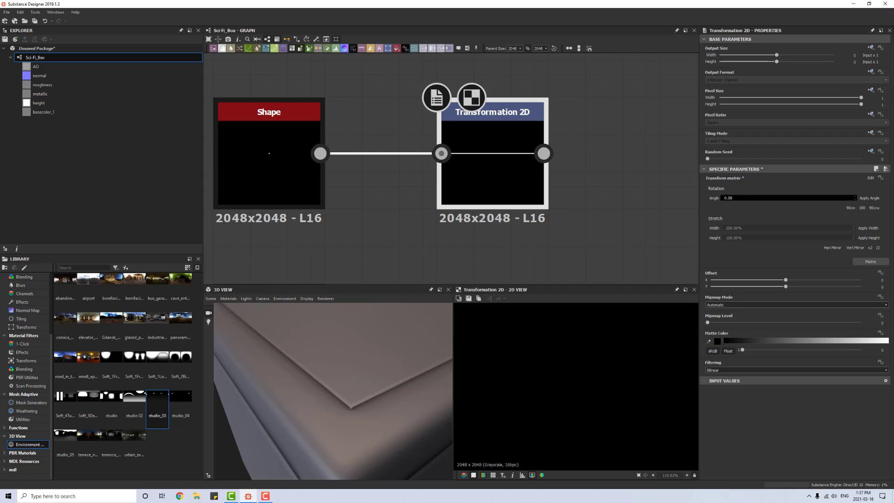
pyautogui.write('45')
pyautogui.click(869, 198)
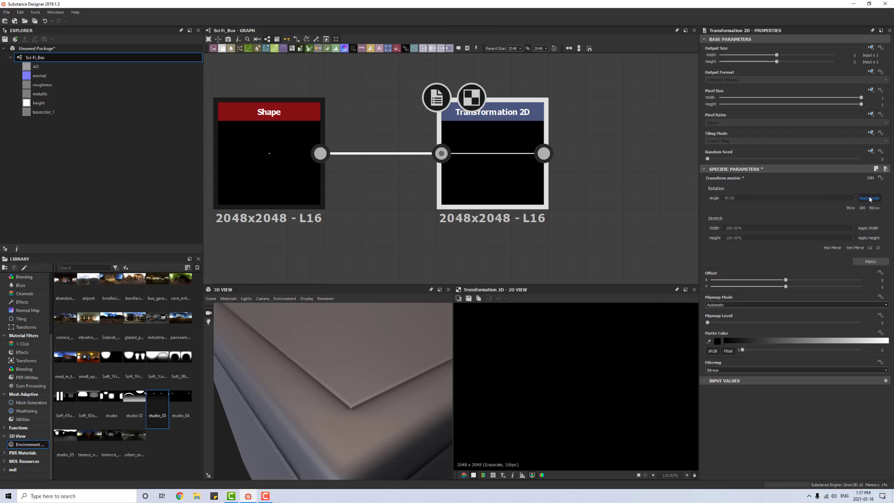
pyautogui.scroll(-2, 536, 158)
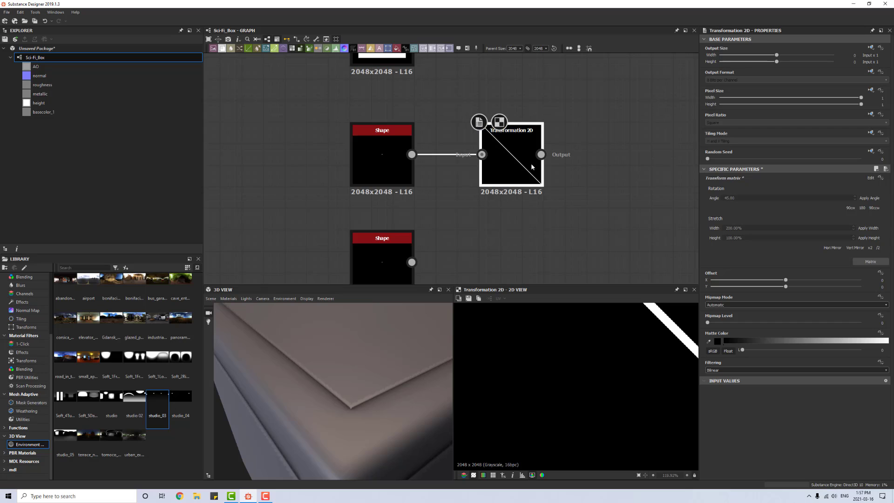
# Step: Examine the diagonal line in the Transformation 2D node and its position relative to the Shape and Blend nodes
pyautogui.scroll(1, 530, 163)
pyautogui.scroll(-1, 476, 177)
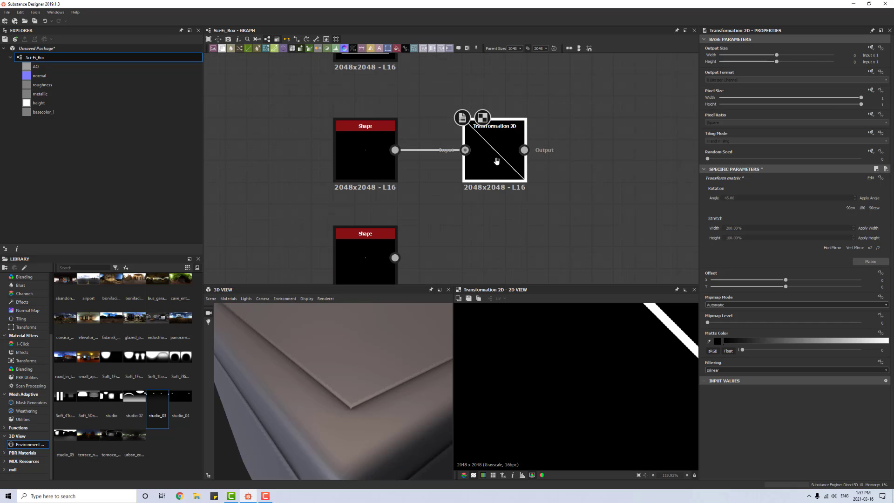
pyautogui.scroll(2, 494, 163)
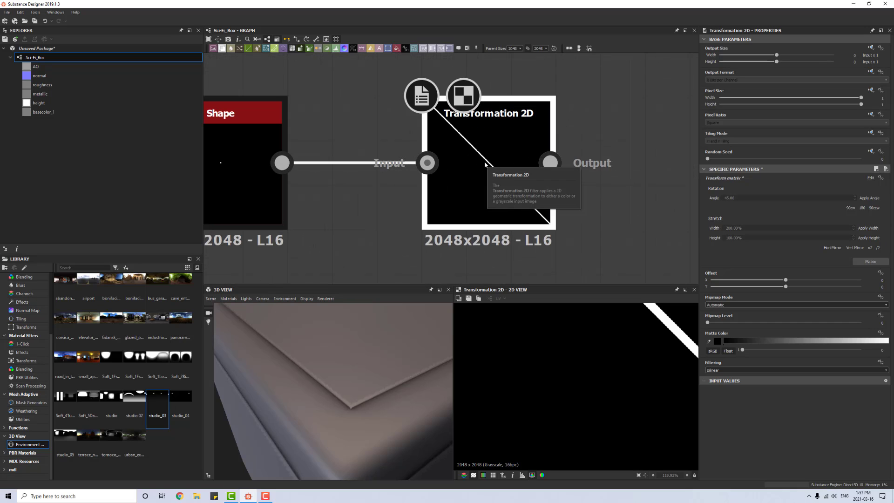
pyautogui.scroll(-1, 447, 168)
pyautogui.scroll(-1, 458, 197)
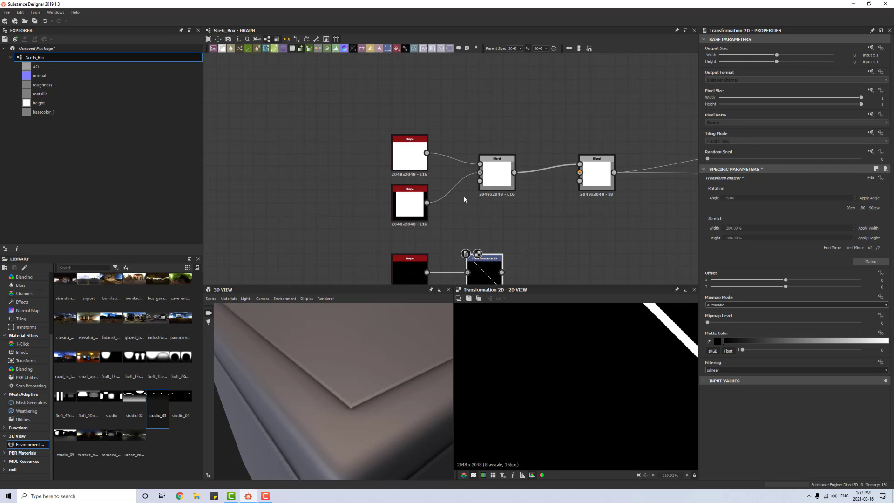
pyautogui.moveTo(468, 201); pyautogui.dragTo(436, 142, button='middle')
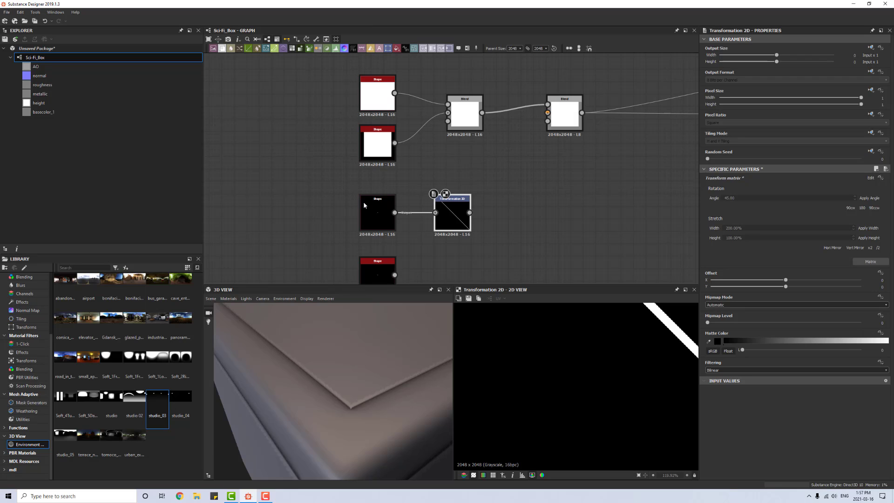
pyautogui.scroll(-1, 418, 146)
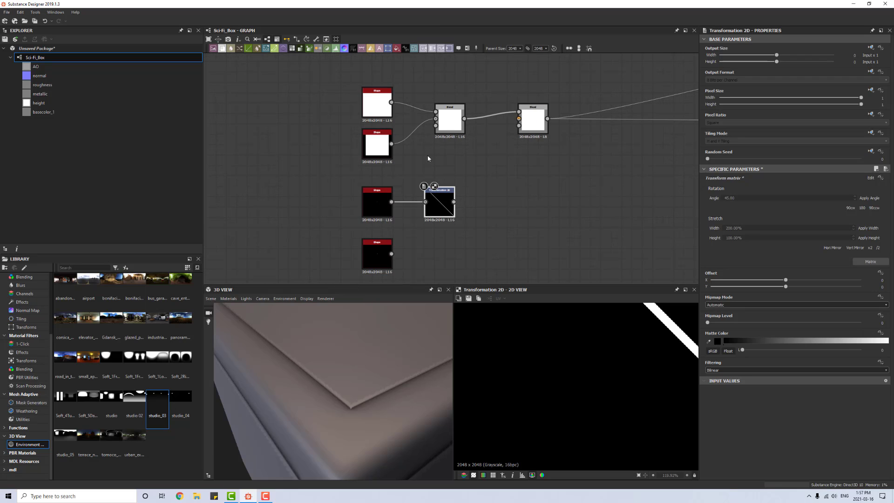
# Step: Examine the corners of the cube's raised panels in the 3D preview up close and from farther away
pyautogui.moveTo(350, 347)
pyautogui.mouseDown()
pyautogui.moveTo(344, 368)
pyautogui.moveTo(358, 369)
pyautogui.moveTo(351, 375)
pyautogui.moveTo(358, 357)
pyautogui.mouseUp()
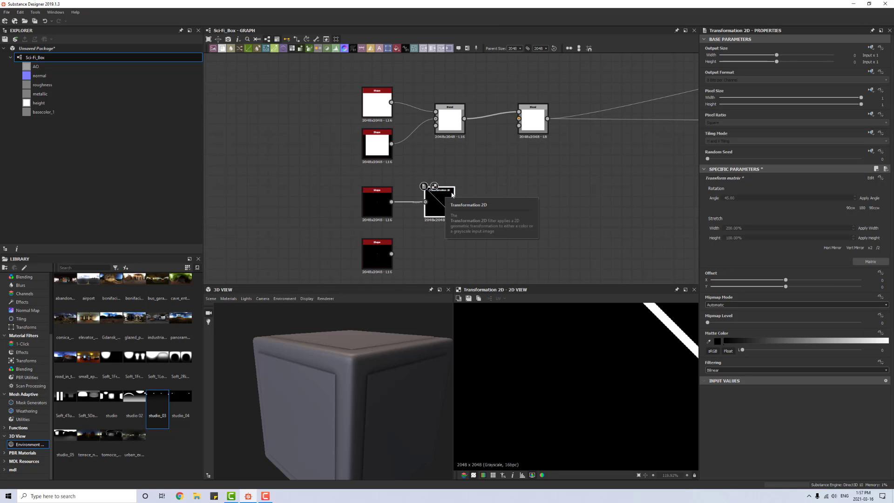
pyautogui.moveTo(353, 348); pyautogui.dragTo(353, 362)
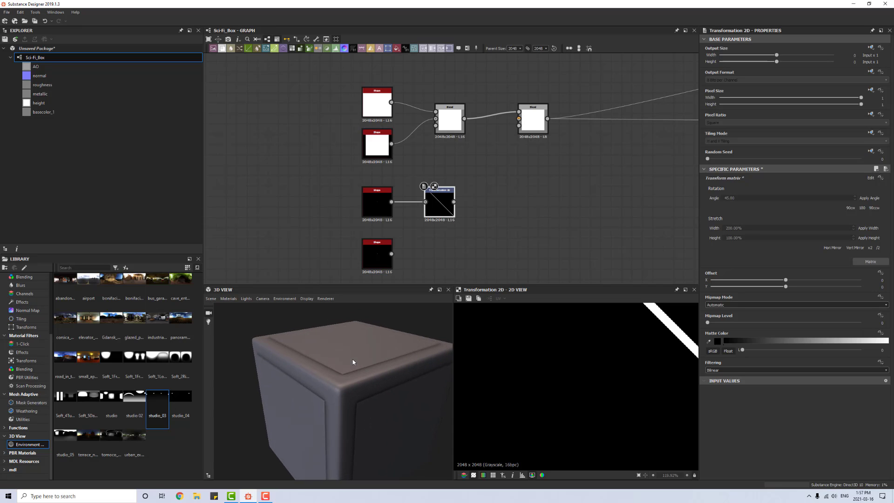
pyautogui.scroll(5, 353, 362)
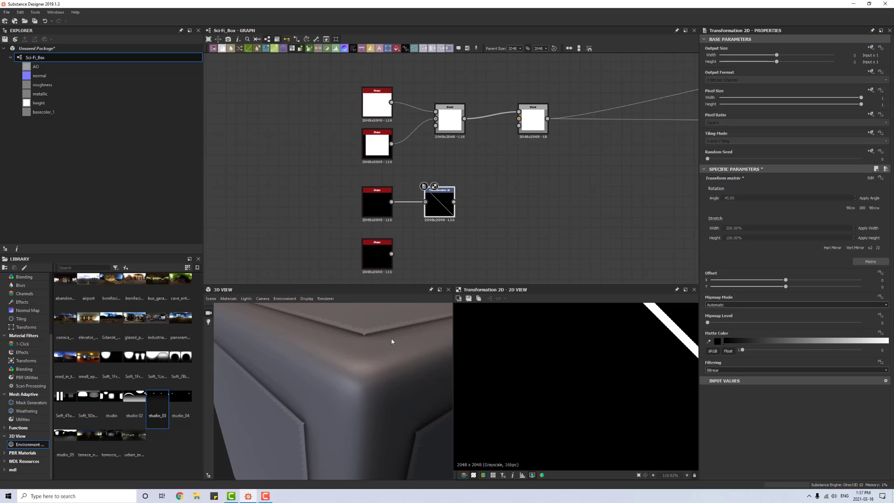
pyautogui.scroll(2, 462, 234)
pyautogui.moveTo(373, 338)
pyautogui.mouseDown()
pyautogui.moveTo(370, 345)
pyautogui.moveTo(373, 337)
pyautogui.mouseUp()
pyautogui.scroll(-3, 473, 196)
pyautogui.moveTo(474, 196); pyautogui.dragTo(460, 200, button='middle')
pyautogui.scroll(-1, 460, 200)
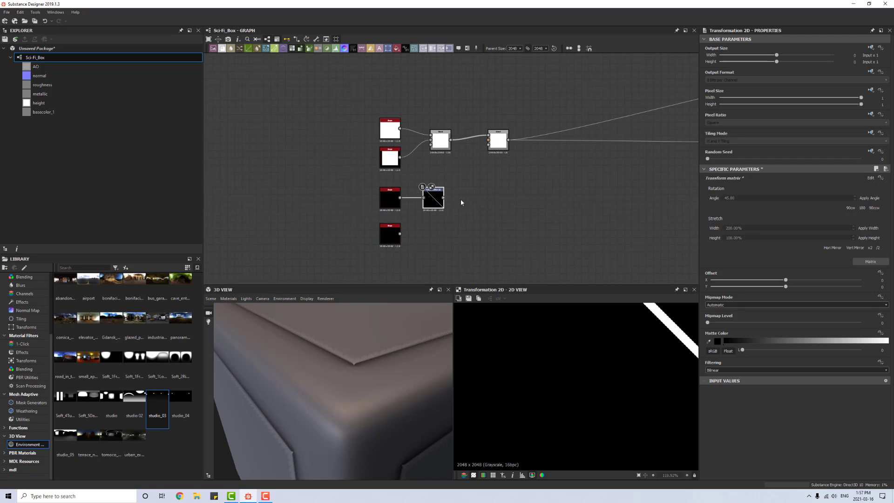
pyautogui.scroll(-5, 373, 359)
pyautogui.moveTo(373, 358); pyautogui.dragTo(367, 376)
# Step: Add a Transformation 2D node after the lower tiny Shape, align it beneath the first one, and open its stretch width for editing
pyautogui.scroll(3, 430, 219)
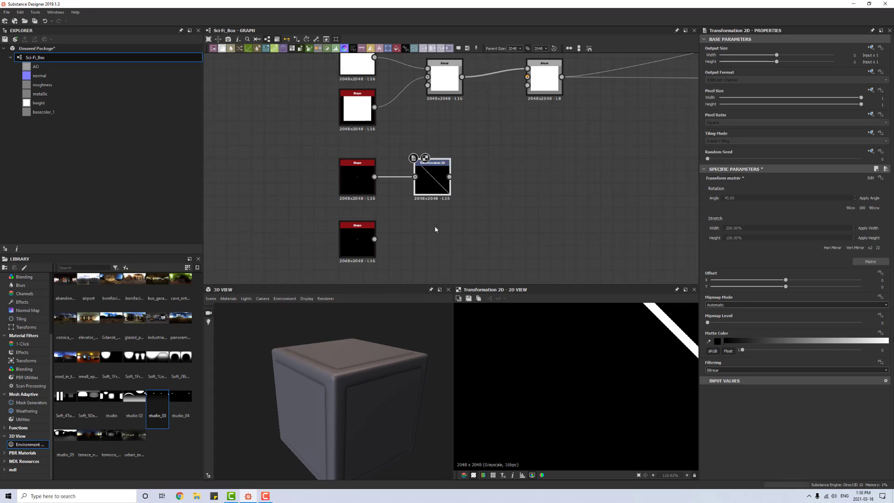
pyautogui.click(340, 252)
pyautogui.press('space')
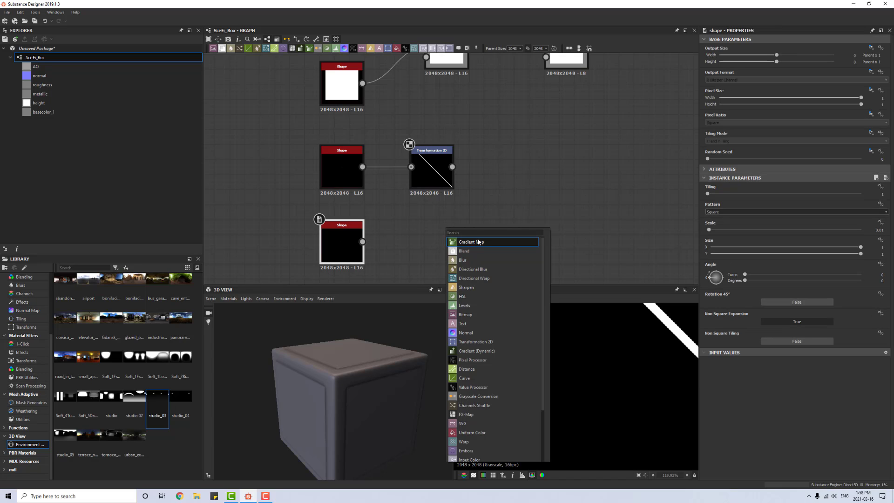
pyautogui.write('tr')
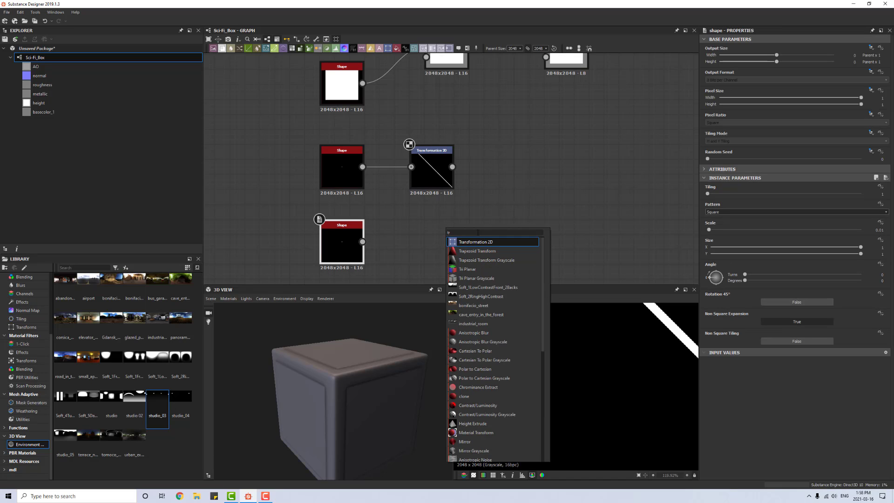
pyautogui.click(490, 242)
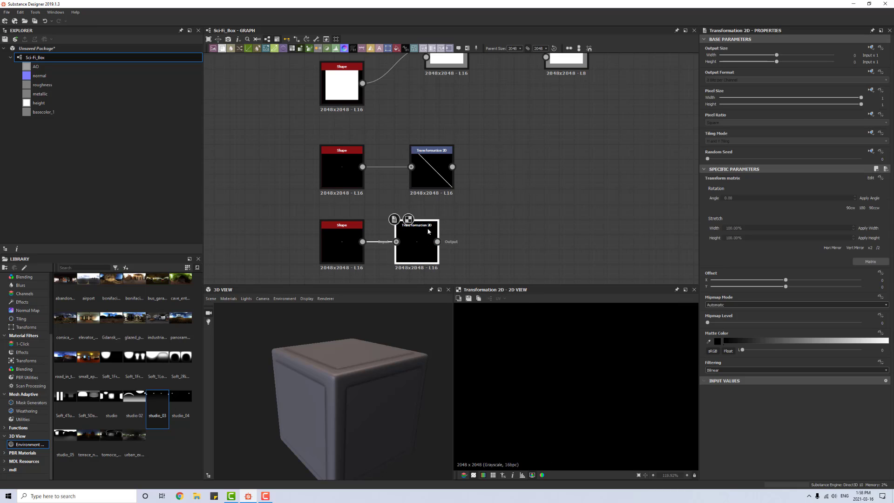
pyautogui.moveTo(429, 231); pyautogui.dragTo(443, 230)
pyautogui.moveTo(730, 228); pyautogui.dragTo(742, 228)
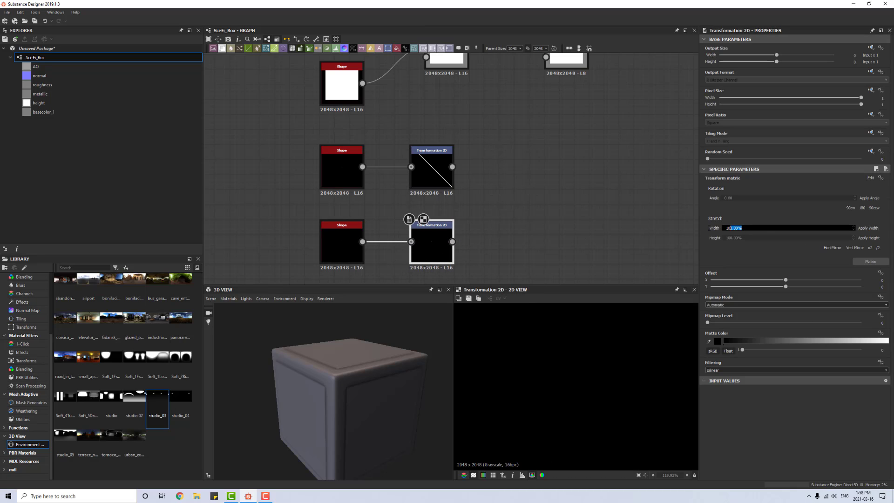
# Step: Set the lower Transformation 2D node's stretch width to 200% and apply it twice to widen the line
pyautogui.write('200')
pyautogui.press('Return')
pyautogui.click(876, 229)
pyautogui.click(877, 230)
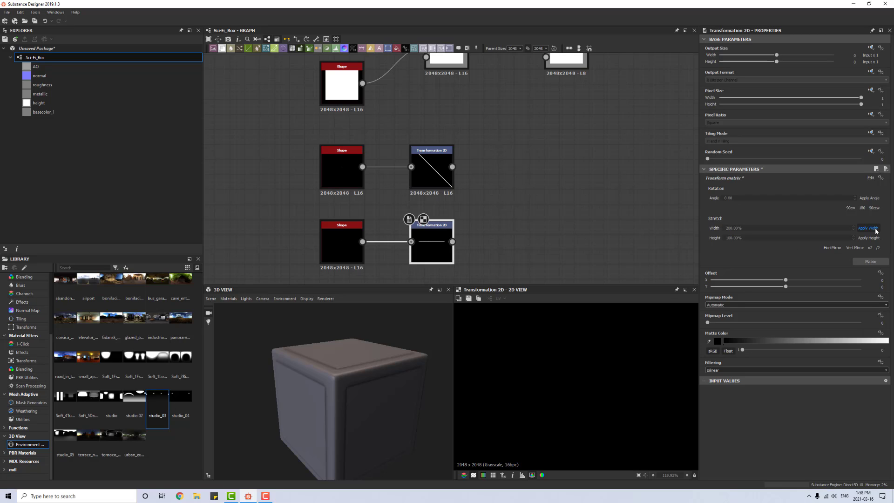
# Step: Rotate the lower Transformation 2D line by 45 degrees plus another 90 degrees, making the opposite diagonal to the upper one
pyautogui.click(751, 197)
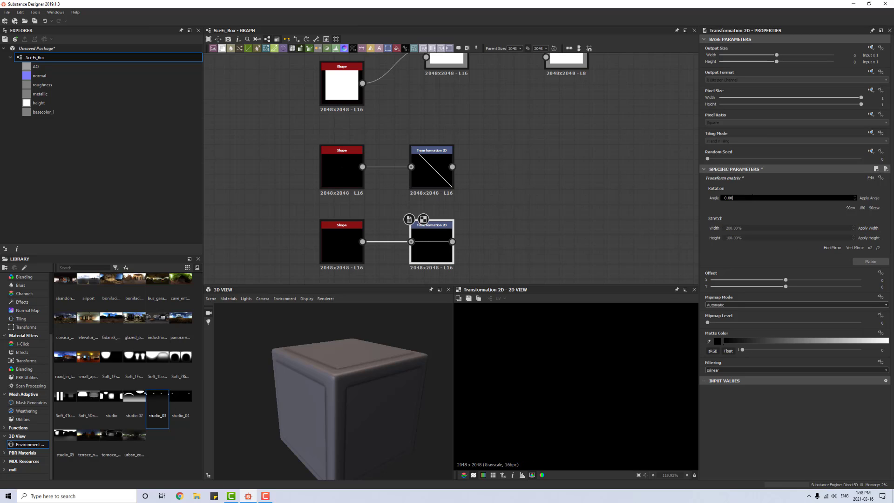
pyautogui.write('45')
pyautogui.click(870, 198)
pyautogui.click(849, 209)
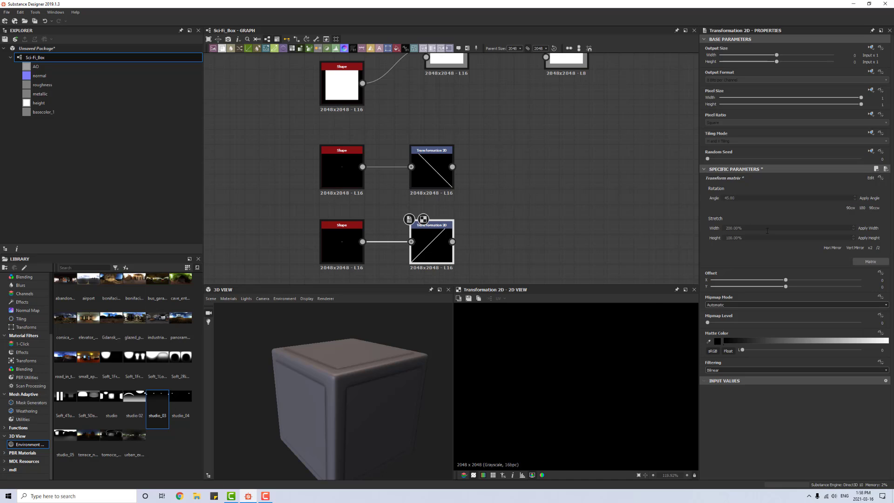
# Step: Combine the upper Transformation 2D as background and the lower one as foreground in a new Blend node set to Add (Linear Dodge)
pyautogui.moveTo(432, 245); pyautogui.dragTo(412, 254, button='middle')
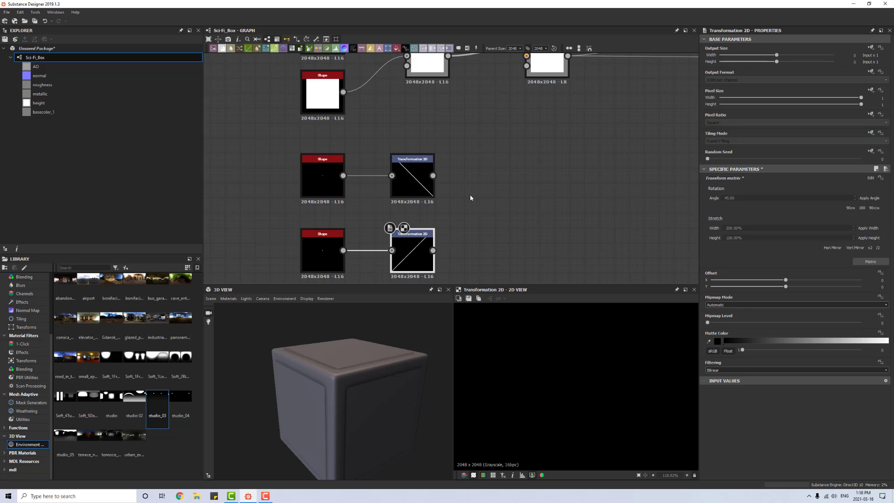
pyautogui.click(407, 185)
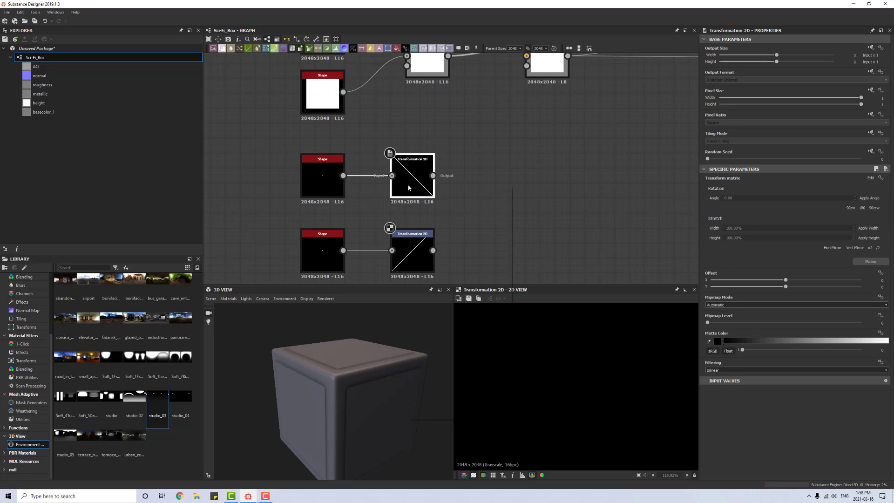
pyautogui.moveTo(433, 175); pyautogui.dragTo(454, 196)
pyautogui.click(457, 208)
pyautogui.moveTo(506, 177); pyautogui.dragTo(563, 207)
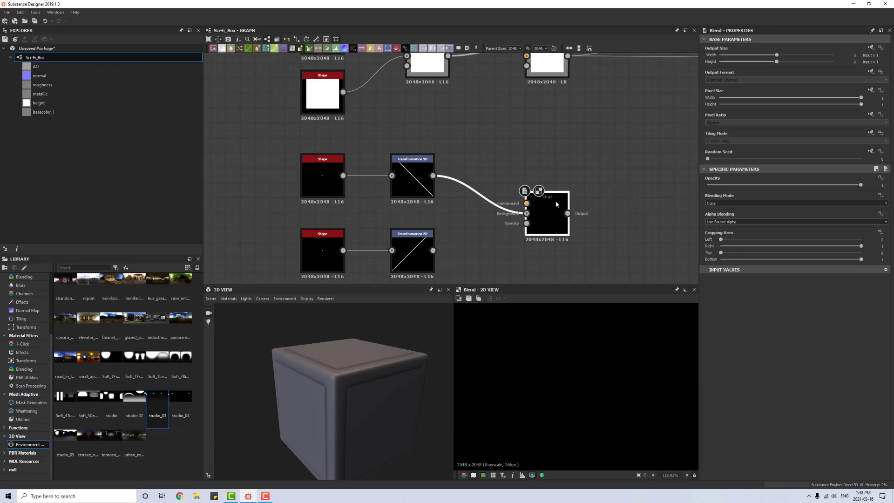
pyautogui.moveTo(434, 250); pyautogui.dragTo(527, 196)
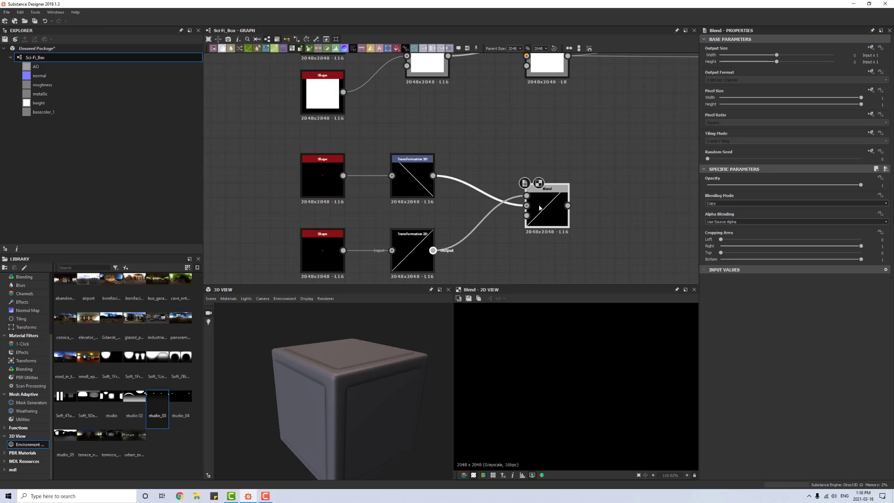
pyautogui.click(722, 203)
pyautogui.click(724, 214)
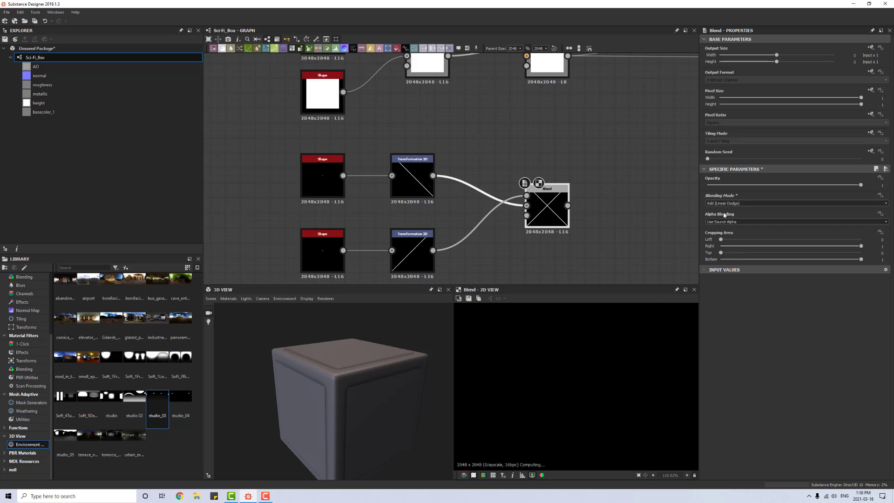
# Step: Rearrange the graph, moving the crossed-lines Blend node closer to its inputs and the last upper-row Blend node farther right
pyautogui.scroll(-2, 567, 219)
pyautogui.moveTo(586, 212); pyautogui.dragTo(535, 221, button='middle')
pyautogui.moveTo(505, 214); pyautogui.dragTo(484, 214)
pyautogui.moveTo(505, 99); pyautogui.dragTo(553, 100)
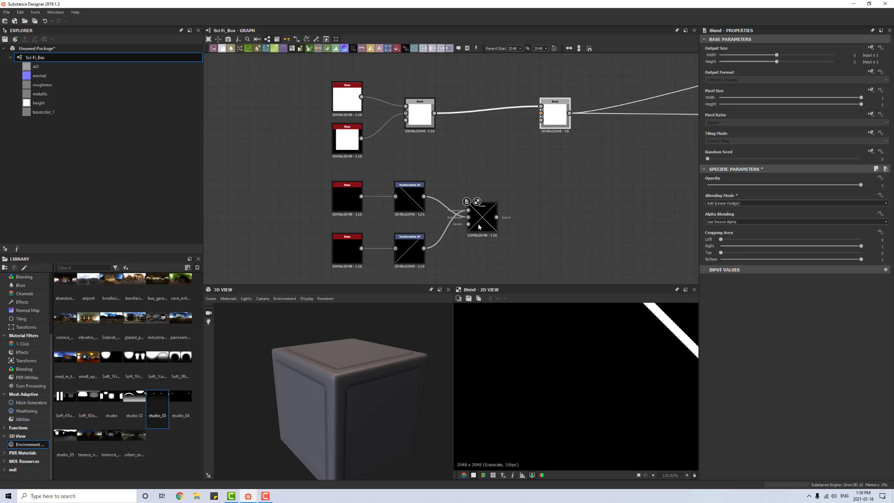
# Step: Add an Invert Grayscale node to the output of the crossed-lines Blend node
pyautogui.scroll(5, 480, 219)
pyautogui.click(497, 196)
pyautogui.scroll(-2, 457, 201)
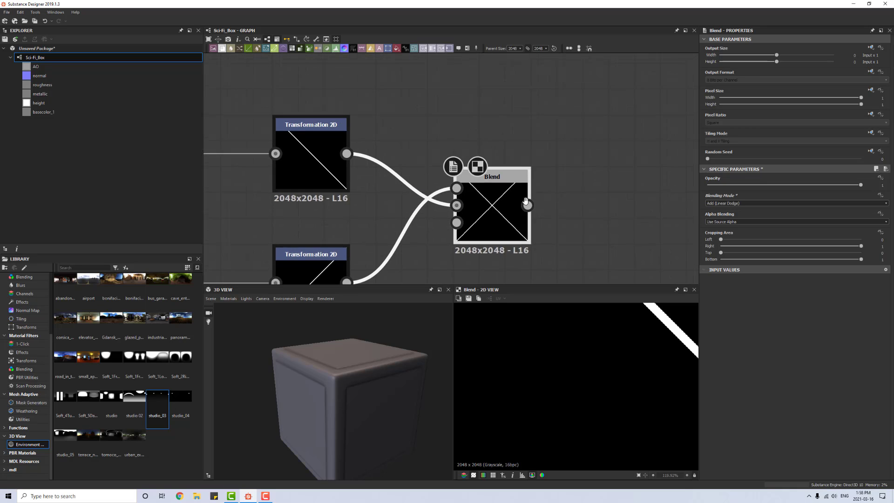
pyautogui.press('space')
pyautogui.write('invert')
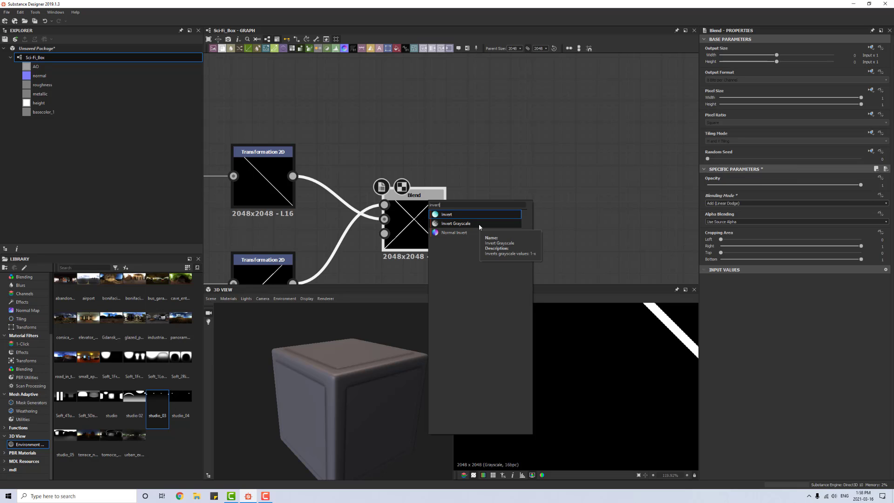
pyautogui.click(479, 224)
# Step: Connect the Invert Grayscale output to the Background of the last upper-row Blend node and set that node's blending mode to Subtract
pyautogui.scroll(-5, 516, 167)
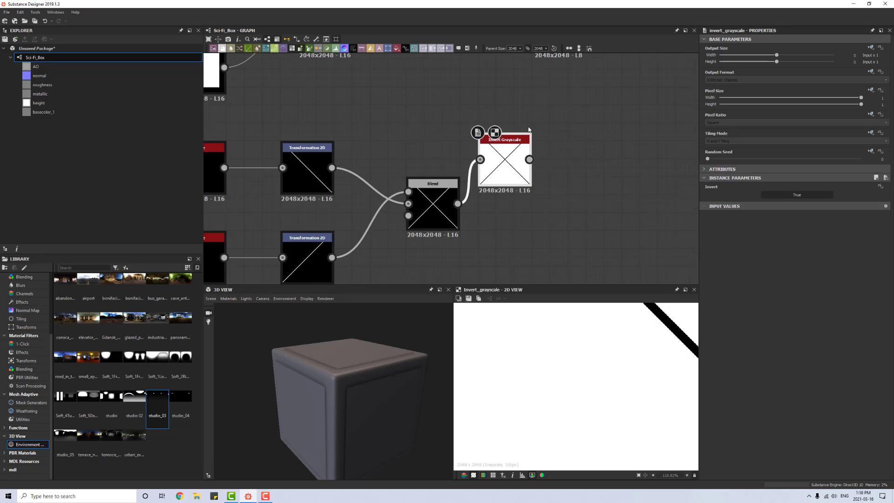
pyautogui.scroll(5, 516, 167)
pyautogui.moveTo(478, 239); pyautogui.dragTo(479, 148)
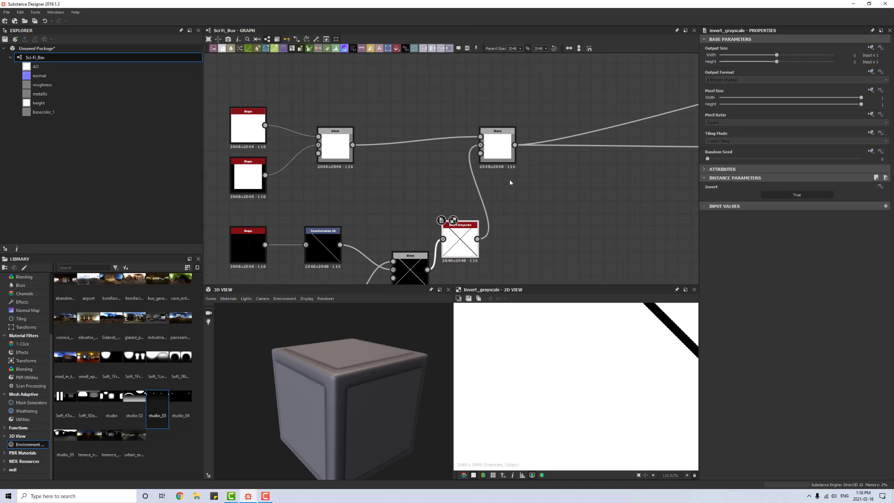
pyautogui.click(497, 145)
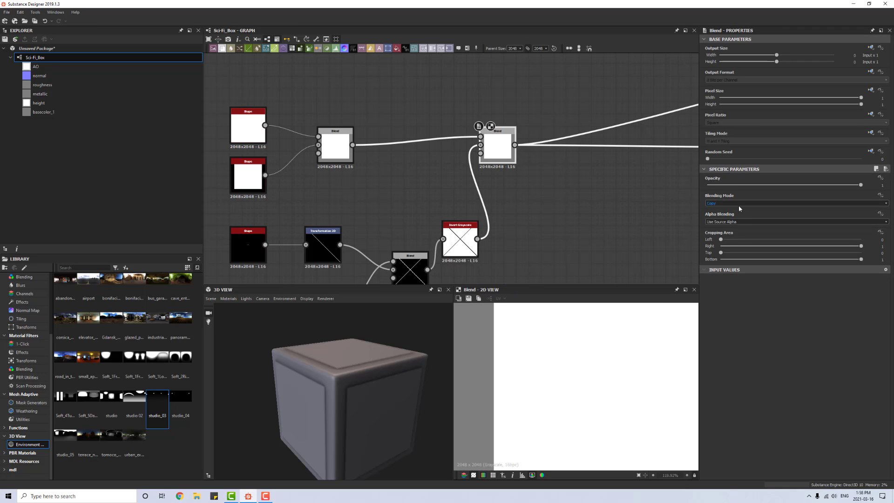
pyautogui.click(740, 204)
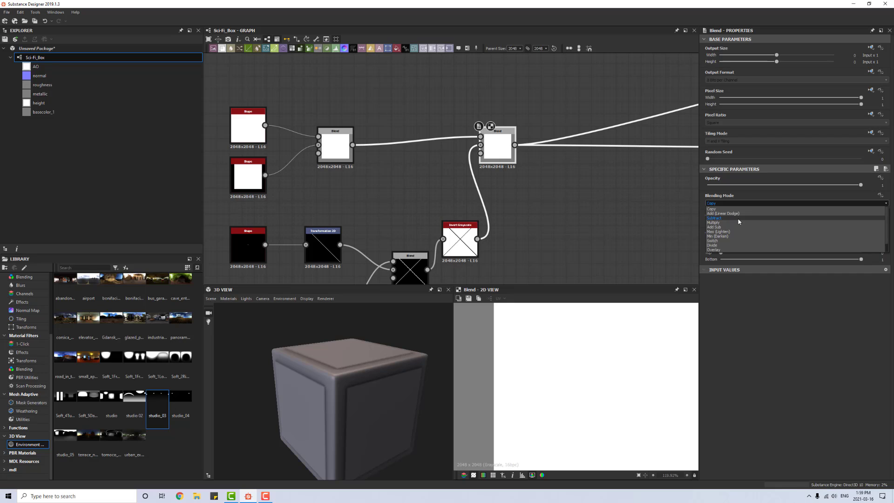
pyautogui.click(739, 218)
# Step: Examine the diagonal grooves in the Subtract Blend node's thumbnail and along the cube's corners in the 3D preview
pyautogui.scroll(5, 493, 133)
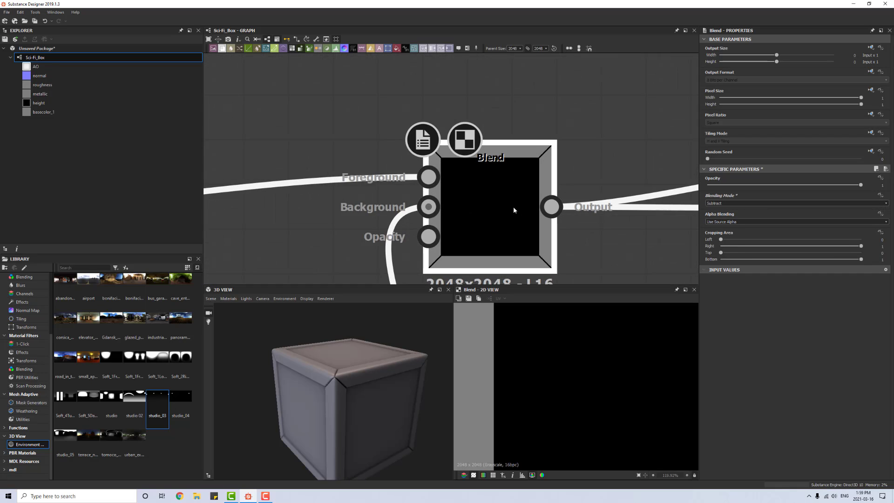
pyautogui.moveTo(513, 207); pyautogui.dragTo(509, 166, button='middle')
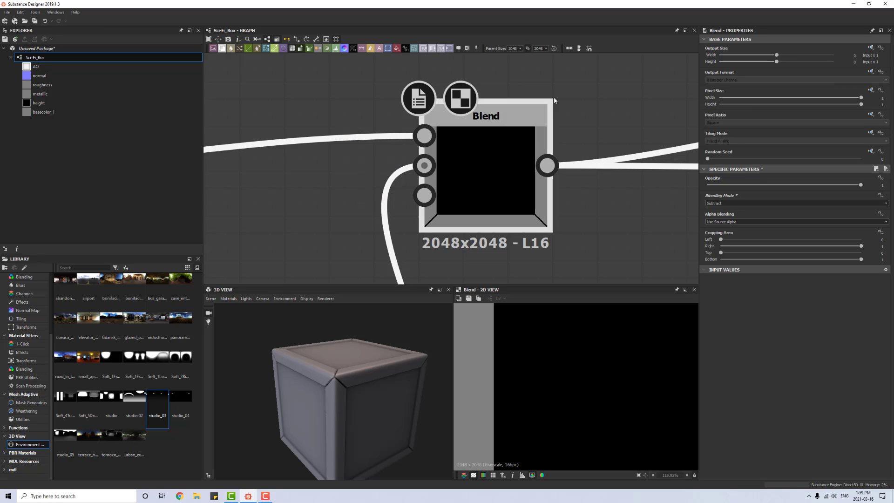
pyautogui.moveTo(391, 368); pyautogui.dragTo(345, 368)
pyautogui.scroll(4, 333, 363)
pyautogui.scroll(5, 334, 364)
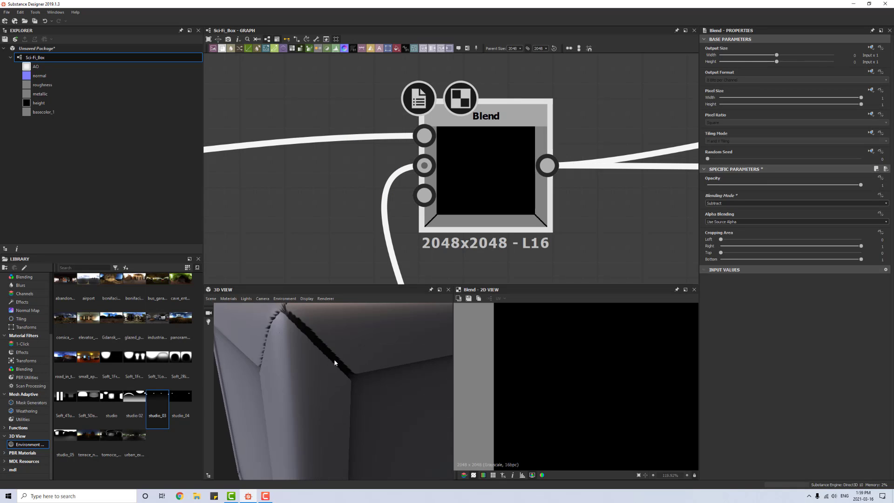
pyautogui.scroll(2, 336, 366)
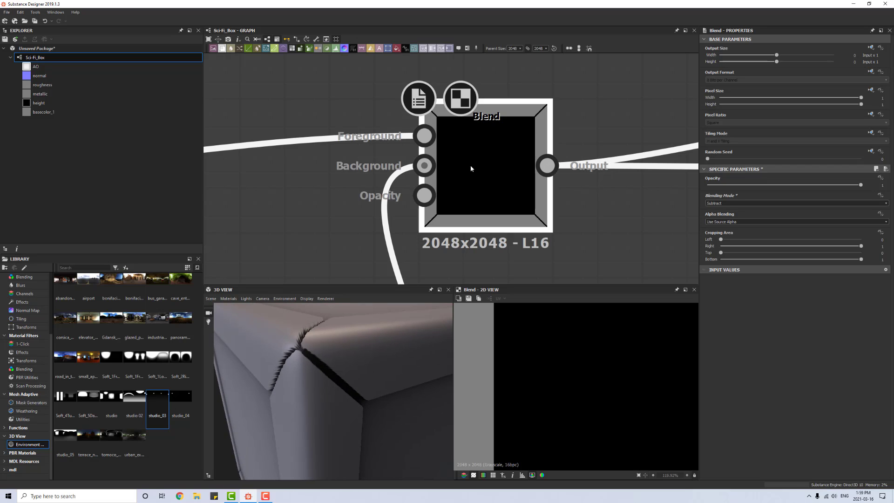
pyautogui.moveTo(323, 331); pyautogui.dragTo(326, 345)
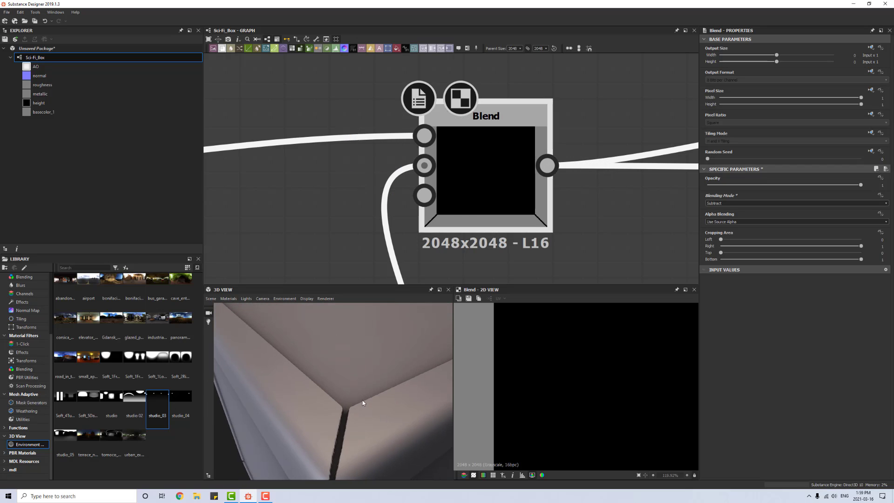
pyautogui.scroll(-8, 363, 373)
pyautogui.moveTo(364, 367); pyautogui.dragTo(347, 360)
pyautogui.scroll(-3, 384, 379)
pyautogui.scroll(5, 388, 376)
pyautogui.scroll(-2, 369, 374)
pyautogui.scroll(-5, 354, 372)
pyautogui.moveTo(365, 406); pyautogui.dragTo(354, 384)
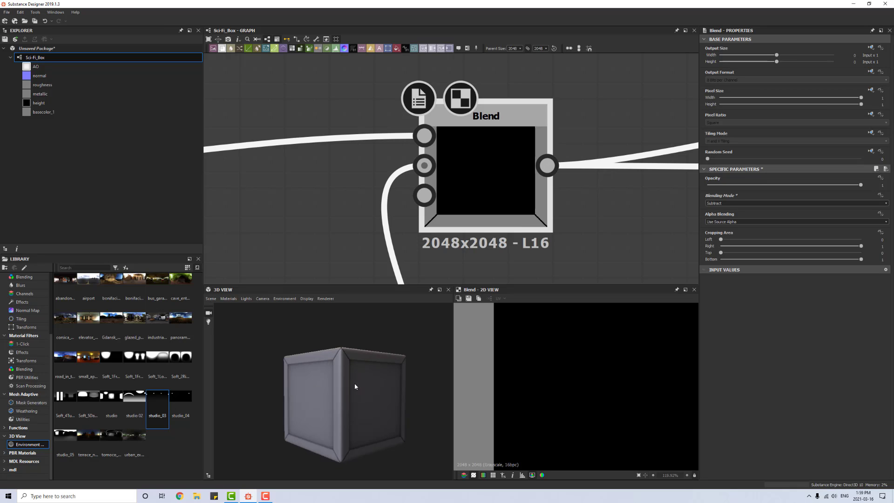
pyautogui.scroll(3, 354, 390)
# Step: Insert a Blur HQ Grayscale node after the Subtract Blend node and set its intensity to 1
pyautogui.scroll(-2, 592, 202)
pyautogui.moveTo(592, 202); pyautogui.dragTo(524, 202, button='middle')
pyautogui.scroll(-1, 513, 181)
pyautogui.press('space')
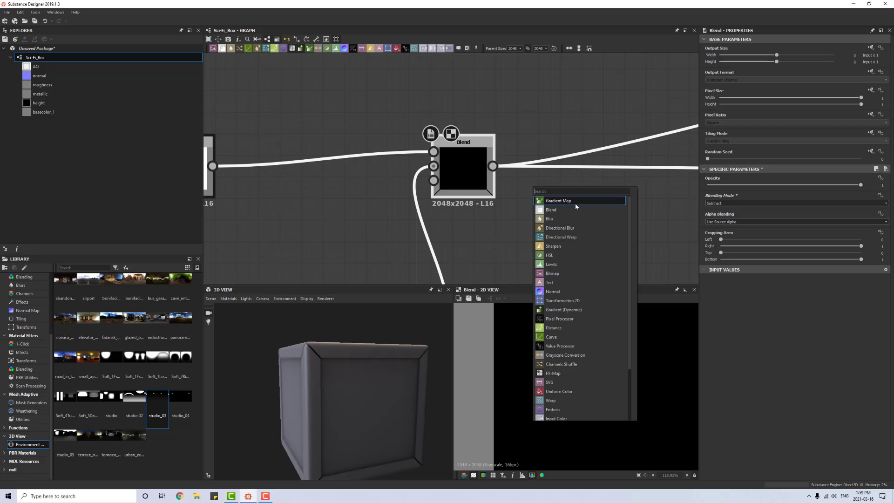
pyautogui.write('blur')
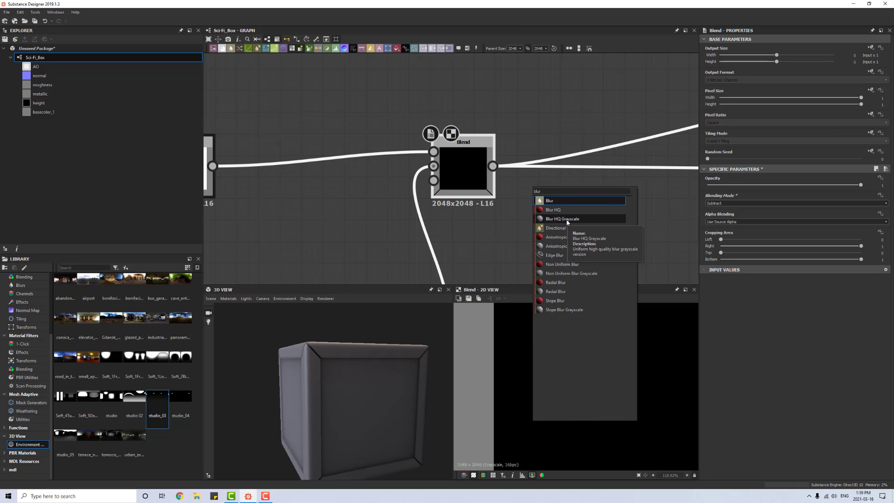
pyautogui.click(564, 219)
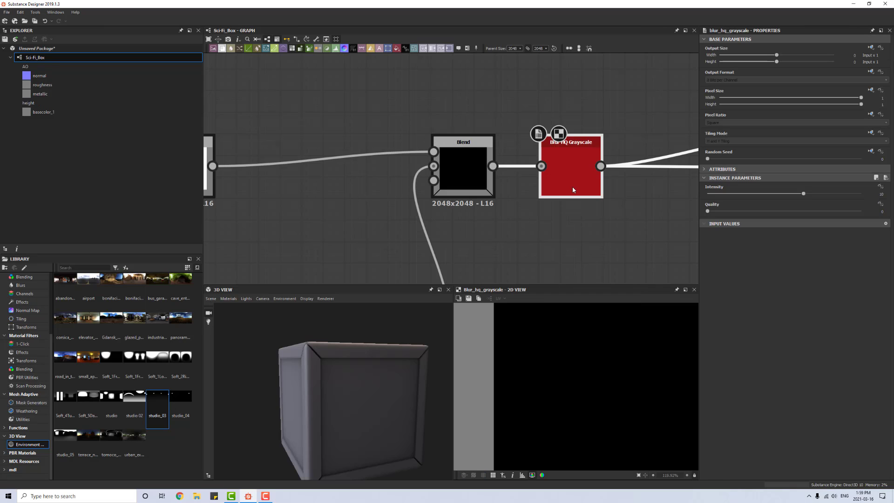
pyautogui.doubleClick(881, 194)
pyautogui.write('1')
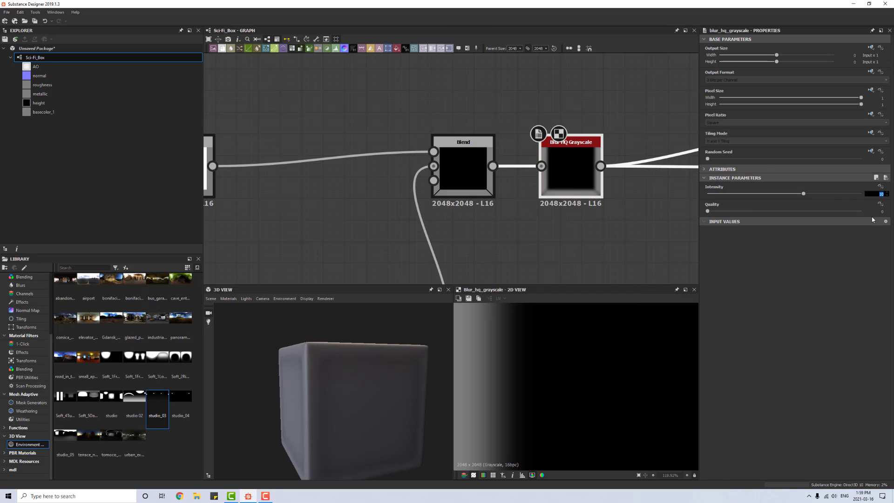
pyautogui.press('Return')
# Step: Examine how the blur softens the diagonal grooves in the 2D and 3D previews, and review the whole node chain
pyautogui.scroll(8, 331, 378)
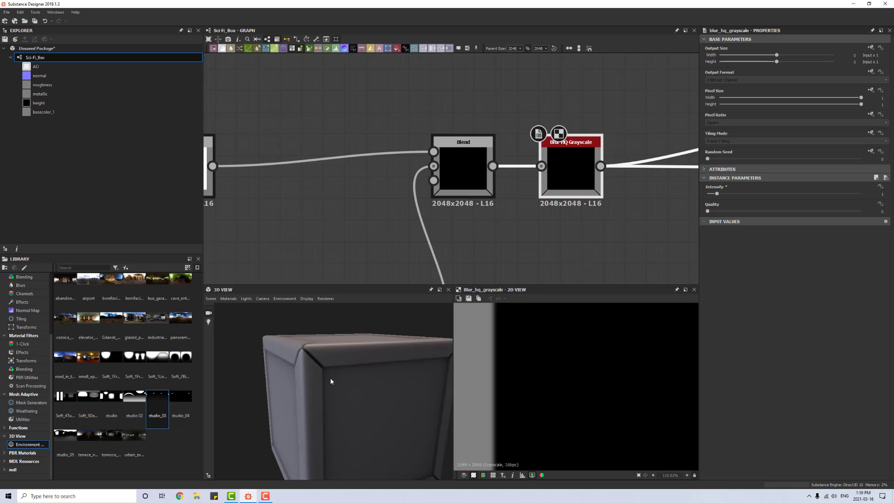
pyautogui.scroll(-8, 550, 362)
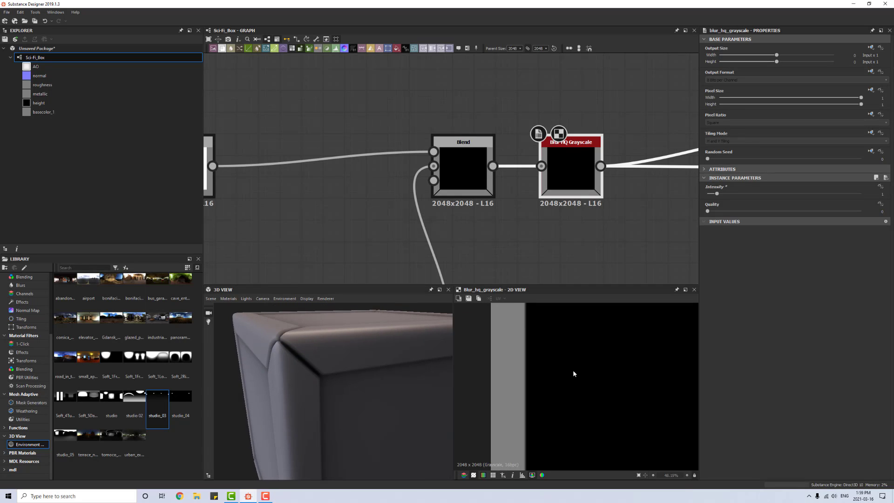
pyautogui.scroll(10, 554, 370)
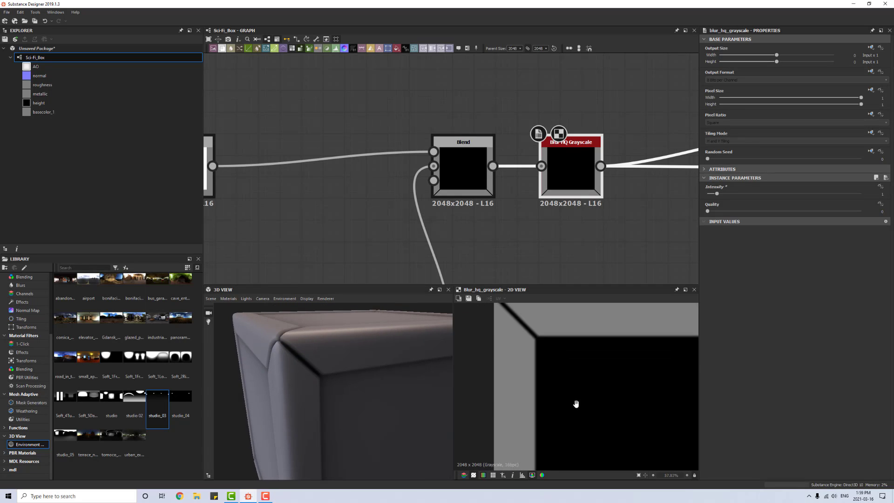
pyautogui.scroll(-1, 540, 371)
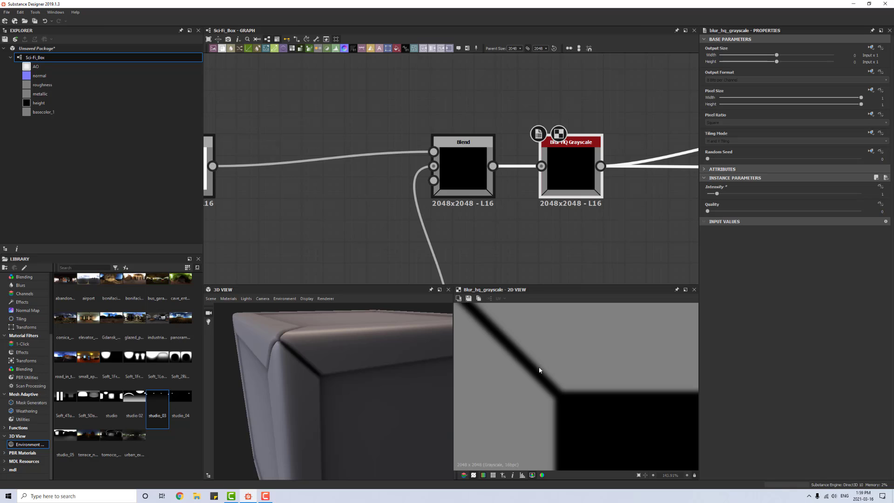
pyautogui.scroll(-2, 551, 371)
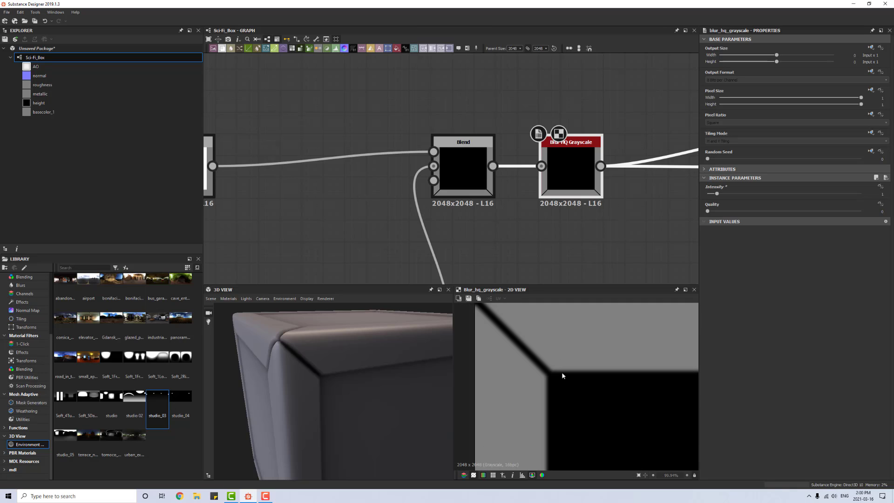
pyautogui.moveTo(325, 365); pyautogui.dragTo(341, 373)
pyautogui.scroll(4, 357, 394)
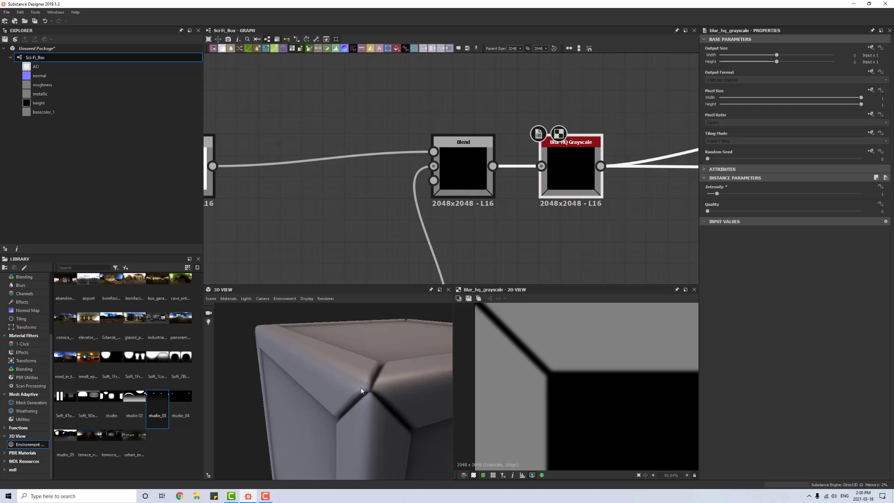
pyautogui.scroll(-2, 378, 389)
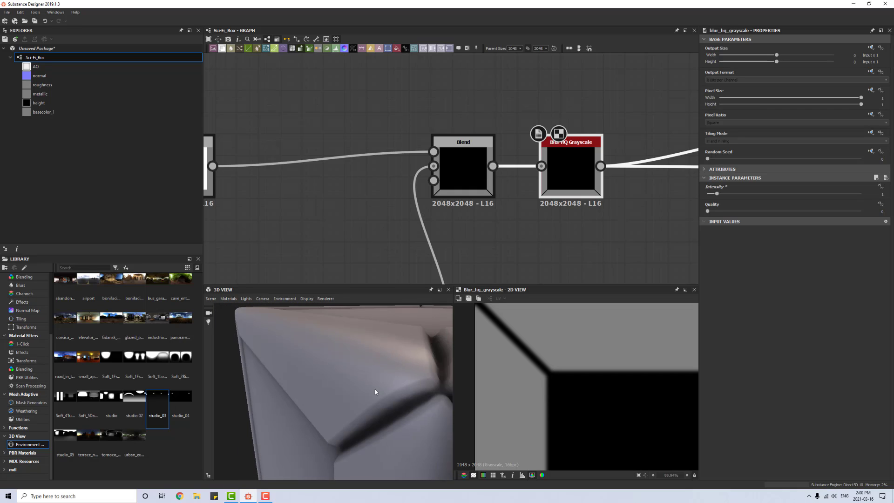
pyautogui.scroll(3, 376, 389)
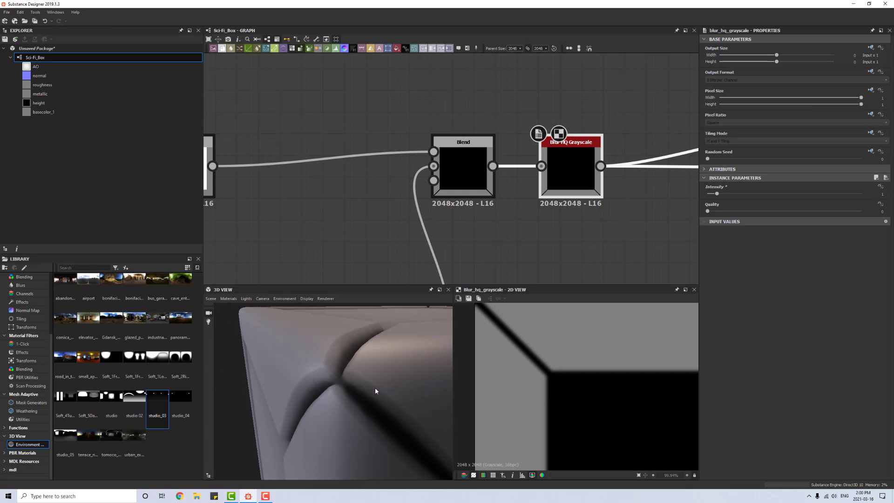
pyautogui.scroll(2, 376, 387)
pyautogui.scroll(-5, 374, 386)
pyautogui.moveTo(374, 386); pyautogui.dragTo(384, 433)
pyautogui.scroll(3, 369, 407)
pyautogui.scroll(-5, 376, 389)
pyautogui.scroll(-4, 355, 383)
pyautogui.scroll(-5, 488, 204)
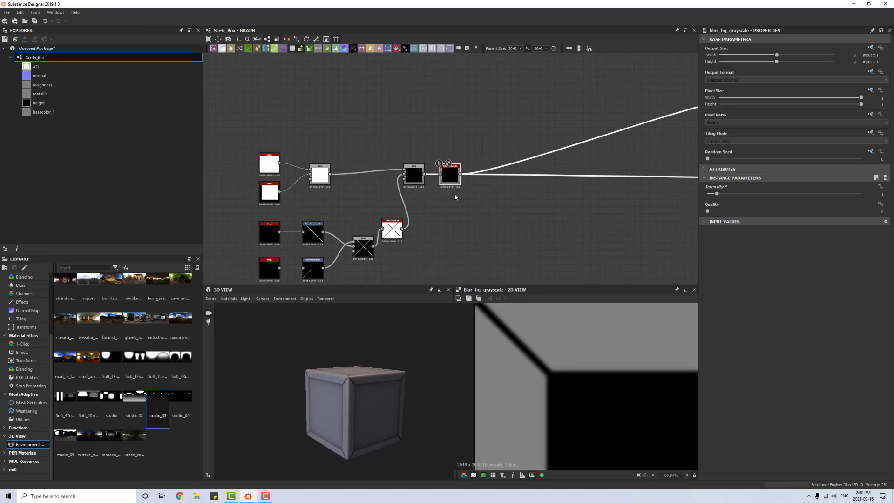
pyautogui.scroll(-5, 496, 215)
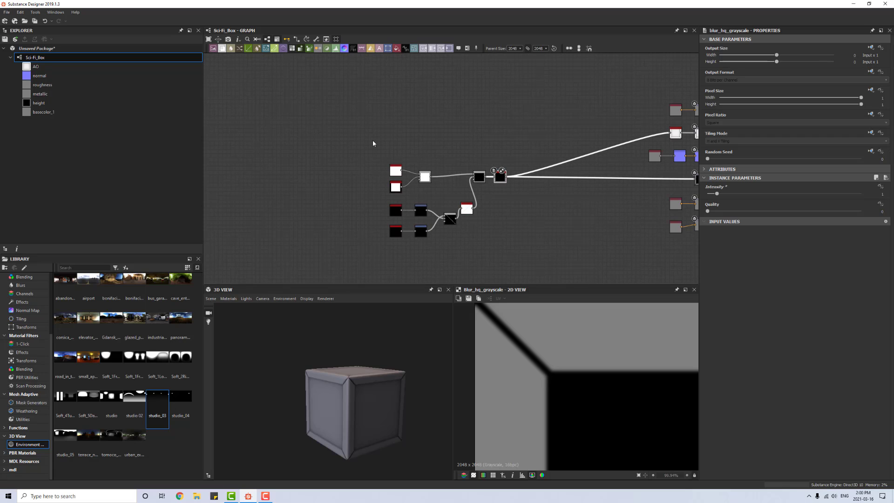
# Step: Enclose the whole panel and groove node chain, up to the Blur HQ Grayscale node, in a frame titled "Basic Box"
pyautogui.moveTo(373, 143); pyautogui.dragTo(511, 269)
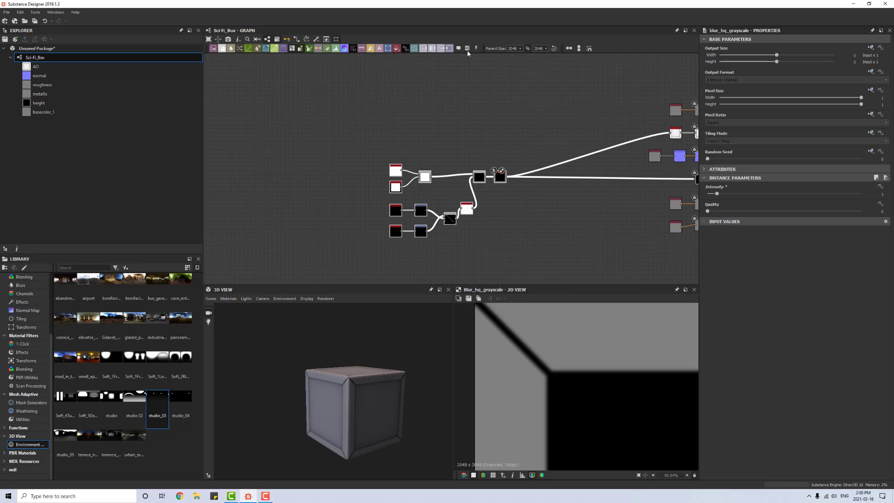
pyautogui.click(467, 50)
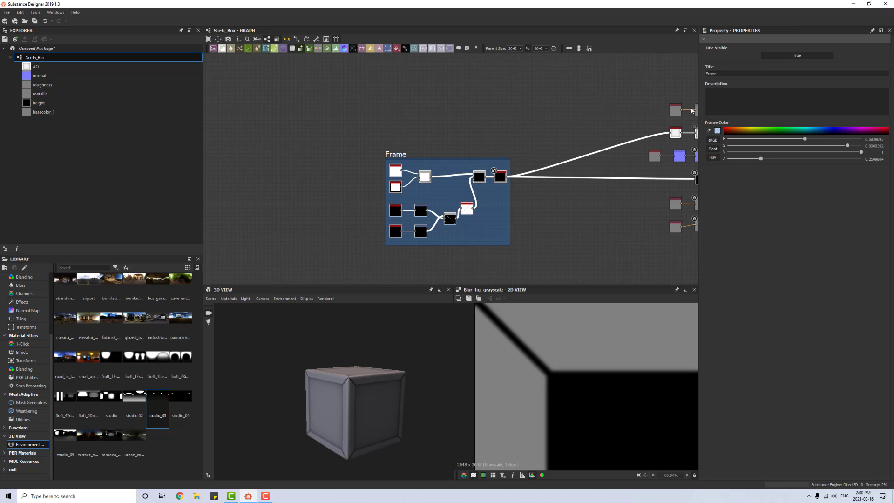
pyautogui.moveTo(723, 75); pyautogui.dragTo(694, 75)
pyautogui.write('Basic Box')
pyautogui.click(473, 155)
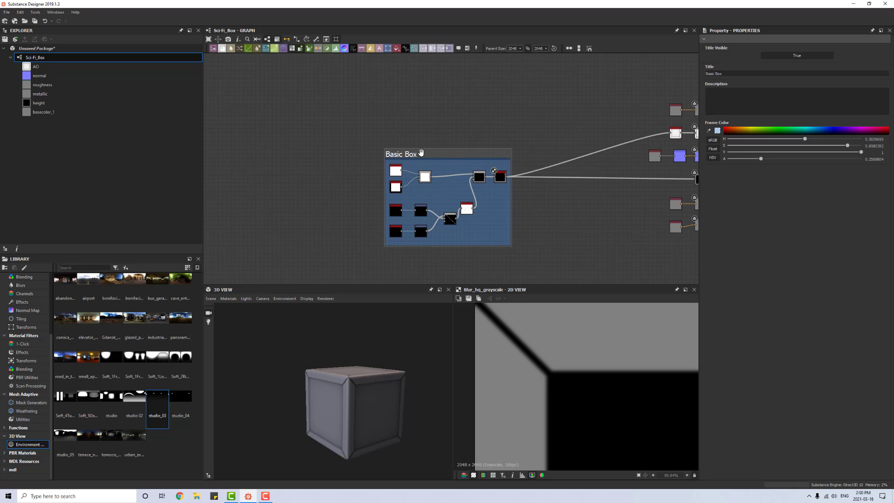
# Step: Move the Basic Box frame with its nodes farther away from the output nodes to free up graph space
pyautogui.moveTo(412, 153); pyautogui.dragTo(291, 153)
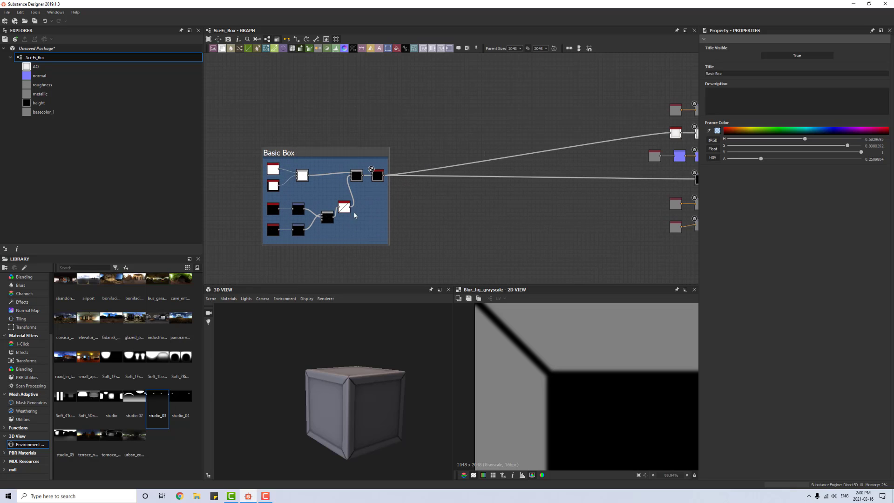
pyautogui.click(377, 176)
pyautogui.moveTo(377, 177); pyautogui.dragTo(352, 163)
pyautogui.click(362, 154)
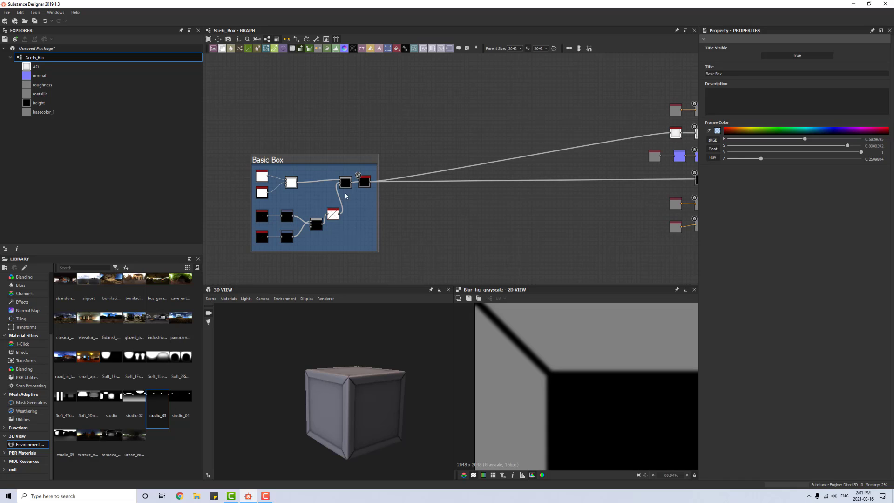
pyautogui.scroll(2, 370, 368)
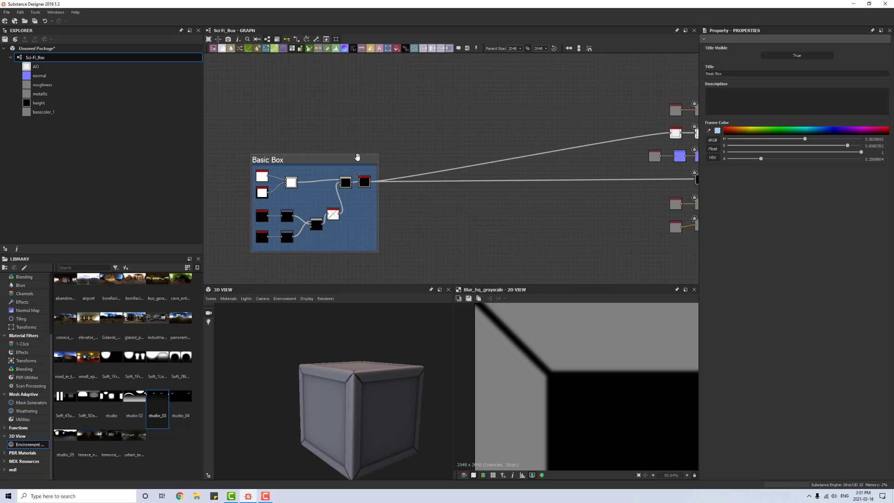
pyautogui.moveTo(356, 155); pyautogui.dragTo(348, 168)
pyautogui.moveTo(435, 220); pyautogui.dragTo(404, 216, button='middle')
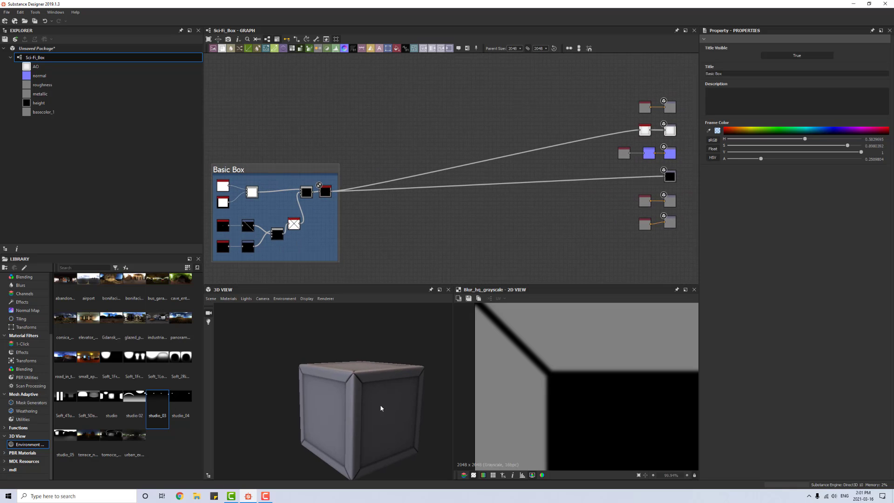
pyautogui.moveTo(381, 412); pyautogui.dragTo(369, 372)
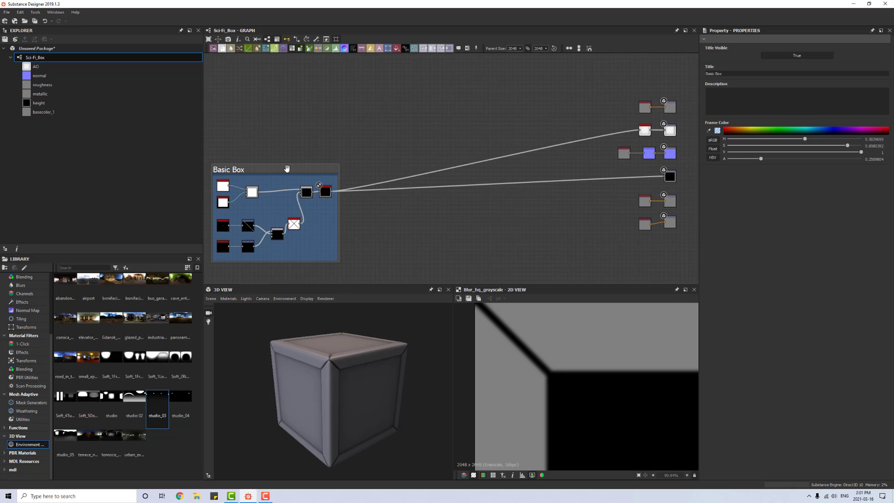
pyautogui.moveTo(286, 168); pyautogui.dragTo(285, 144)
# Step: Insert a Blend node between the Blur HQ Grayscale node and the AO and height branches, well outside the frame
pyautogui.click(324, 168)
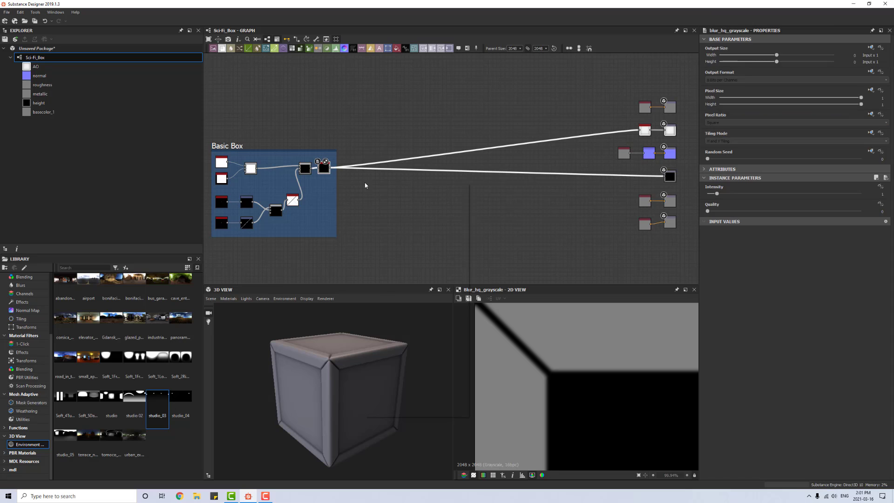
pyautogui.rightClick(365, 183)
pyautogui.click(376, 200)
pyautogui.moveTo(347, 166); pyautogui.dragTo(463, 155)
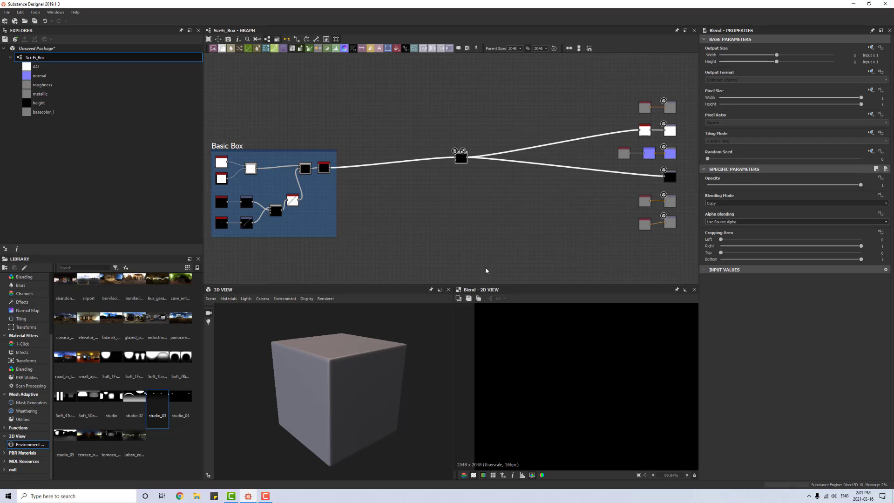
pyautogui.scroll(5, 449, 160)
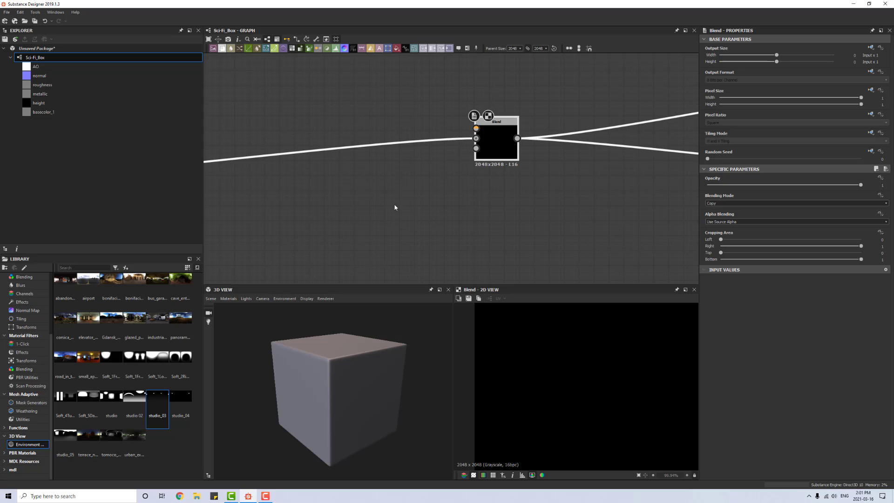
pyautogui.scroll(-5, 395, 205)
# Step: Import the spaceship clipart PNG from the Downloads folder in File Explorer into the graph as an imported resource, below the new Blend node
pyautogui.moveTo(449, 193); pyautogui.dragTo(551, 168, button='middle')
pyautogui.moveTo(346, 200); pyautogui.dragTo(429, 194, button='middle')
pyautogui.scroll(-1, 429, 195)
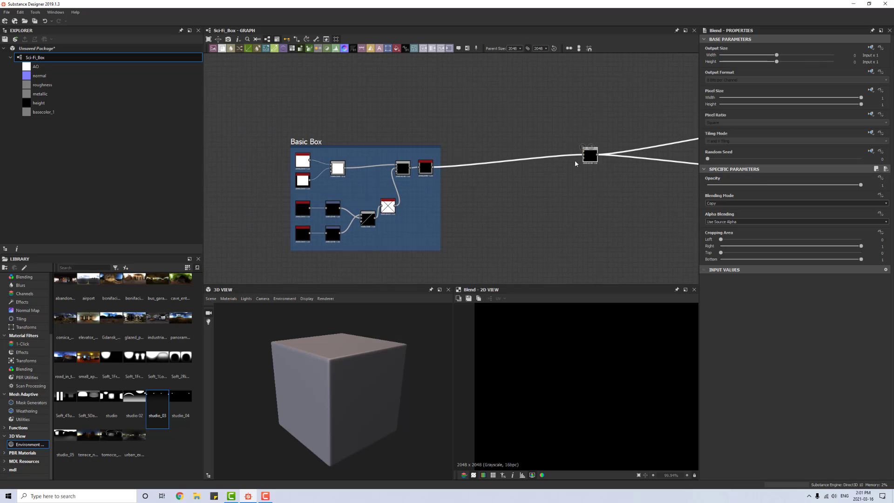
pyautogui.moveTo(526, 228); pyautogui.dragTo(481, 203, button='middle')
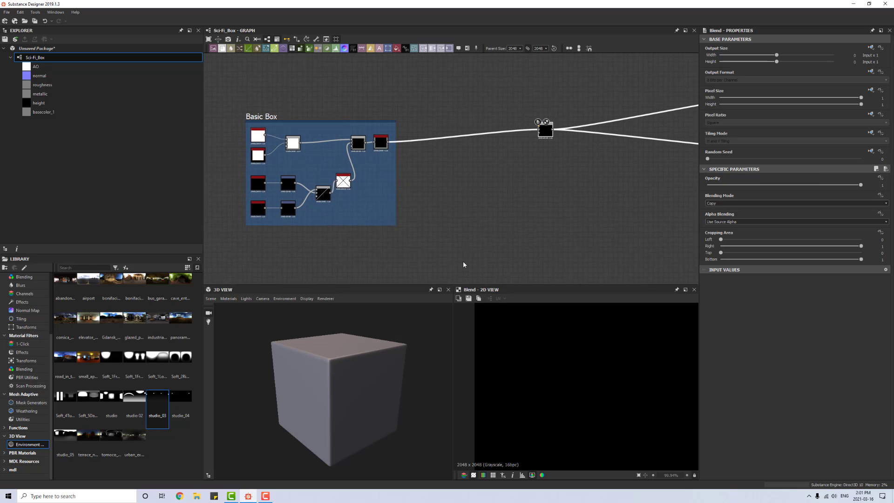
pyautogui.scroll(-1, 463, 267)
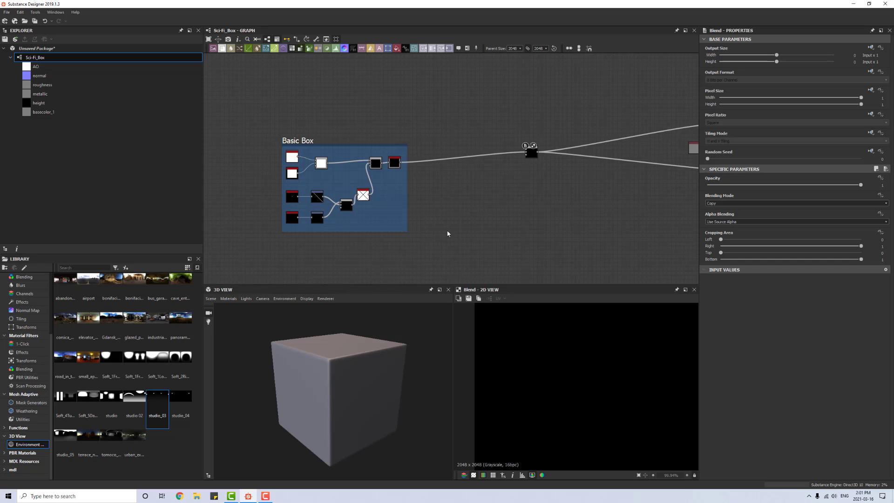
pyautogui.press('space')
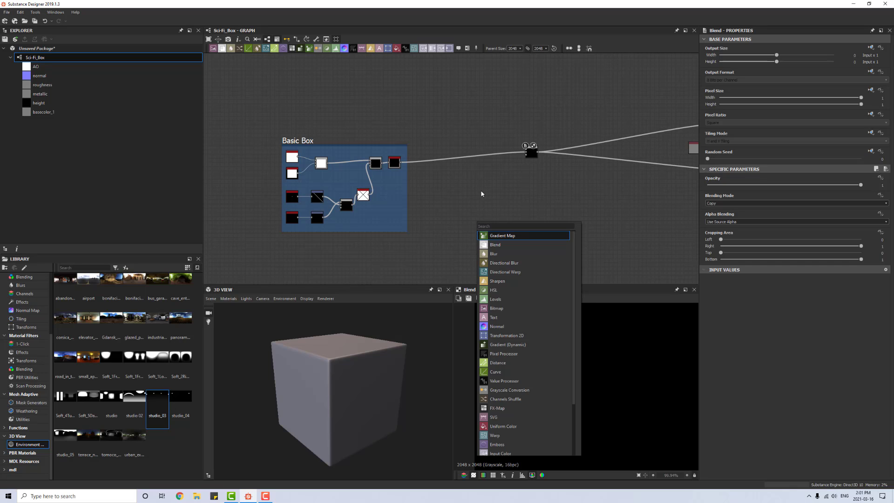
pyautogui.press('Escape')
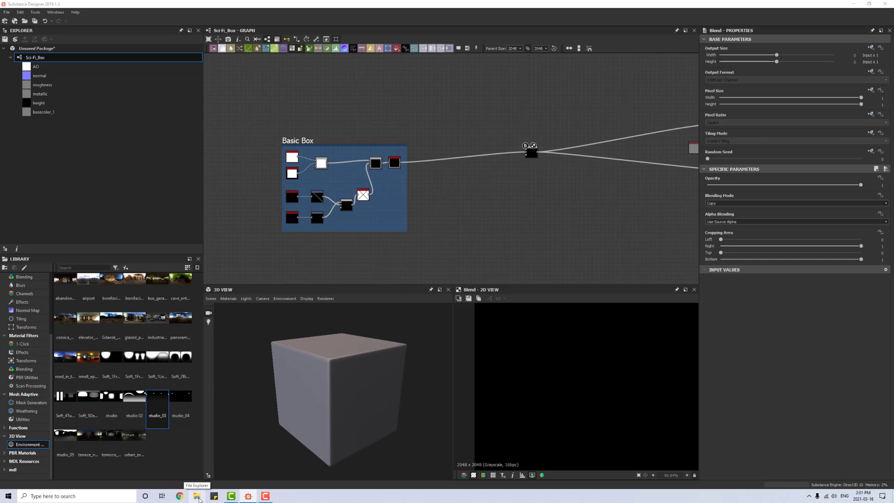
pyautogui.click(199, 497)
pyautogui.click(46, 256)
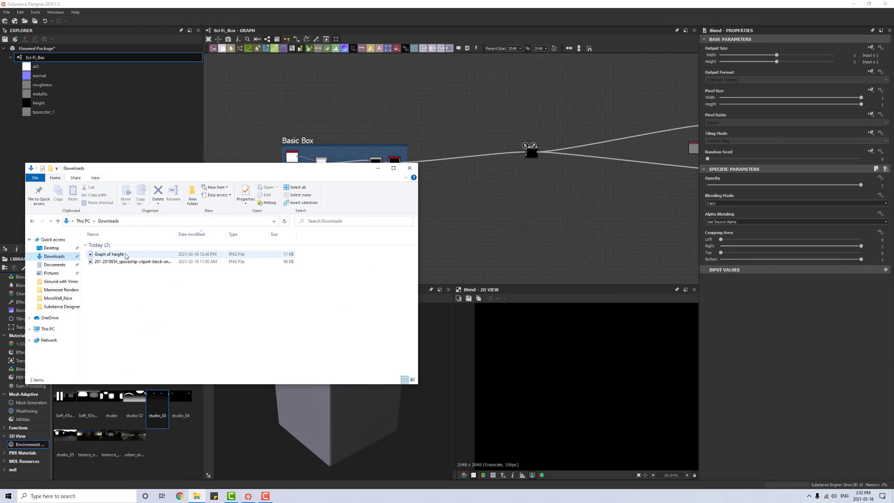
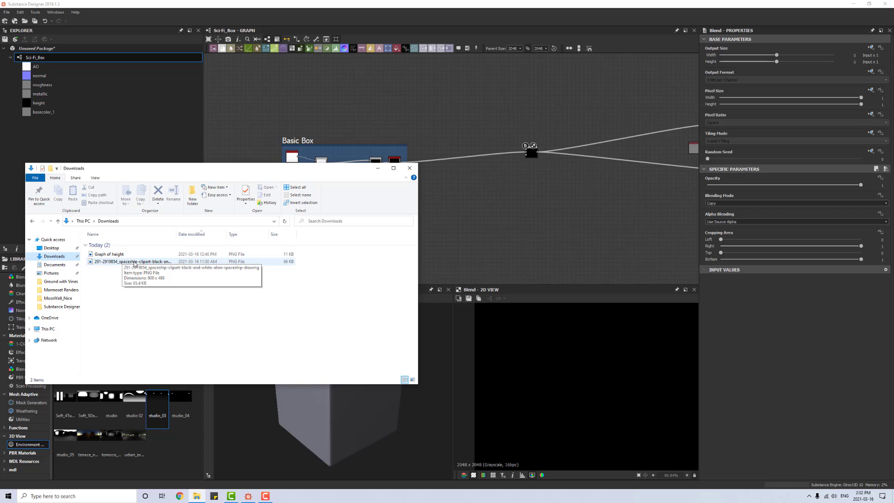
pyautogui.moveTo(135, 264); pyautogui.dragTo(460, 205)
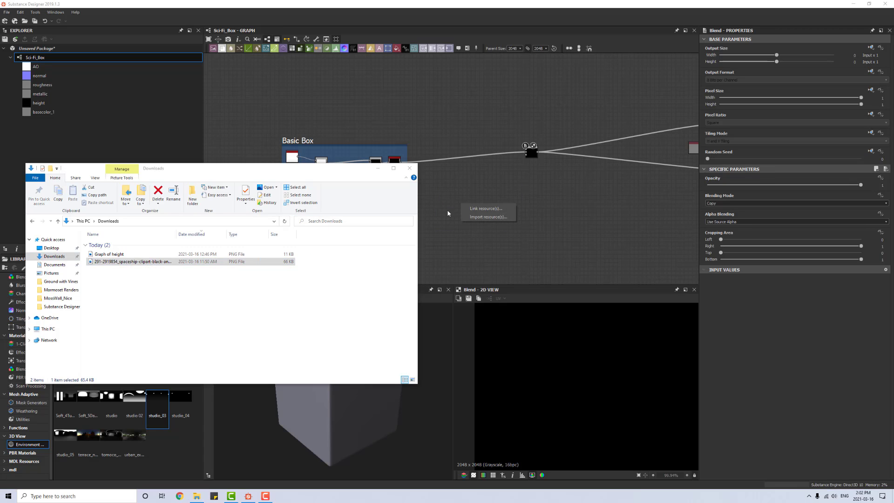
pyautogui.click(488, 217)
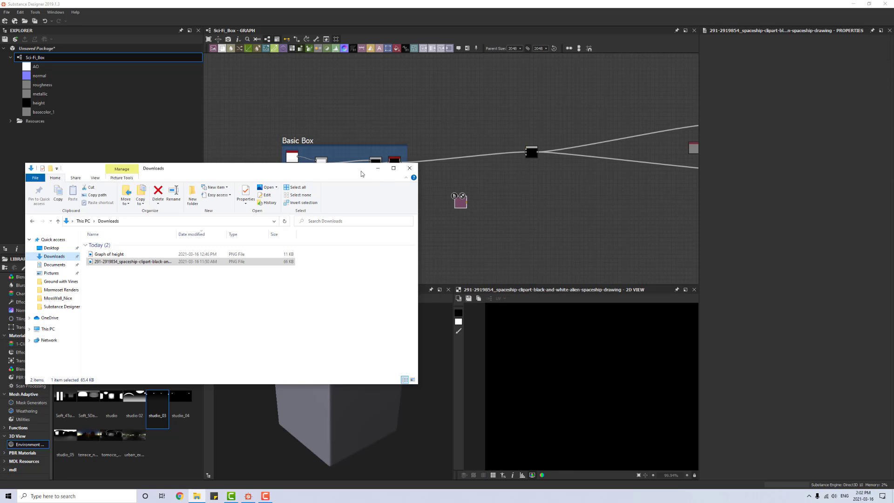
pyautogui.click(411, 169)
# Step: Reposition the spaceship Bitmap node and set its output size to 2048 by 2048 px
pyautogui.scroll(11, 466, 211)
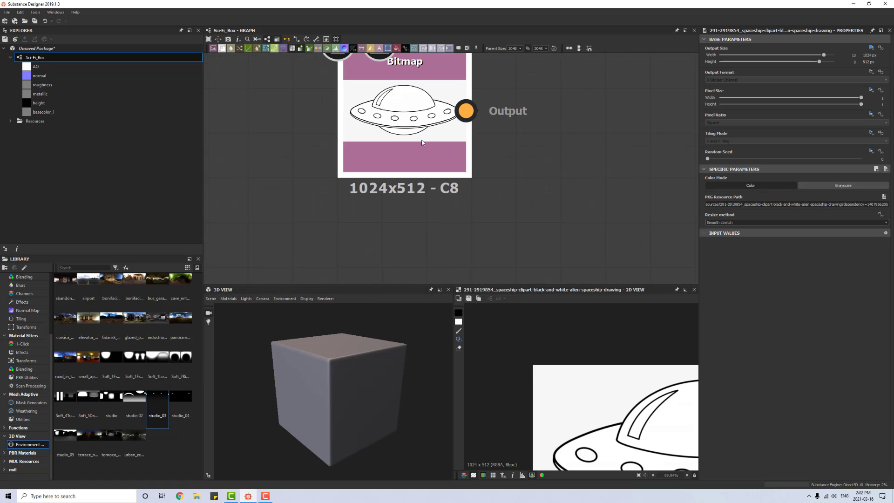
pyautogui.scroll(-5, 562, 359)
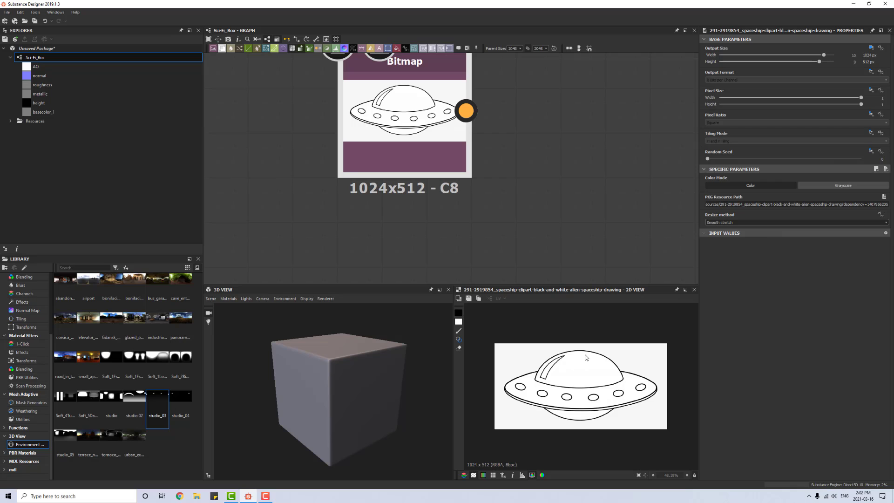
pyautogui.scroll(2, 579, 365)
pyautogui.scroll(-3, 454, 156)
pyautogui.moveTo(453, 153); pyautogui.dragTo(458, 217, button='middle')
pyautogui.scroll(3, 558, 343)
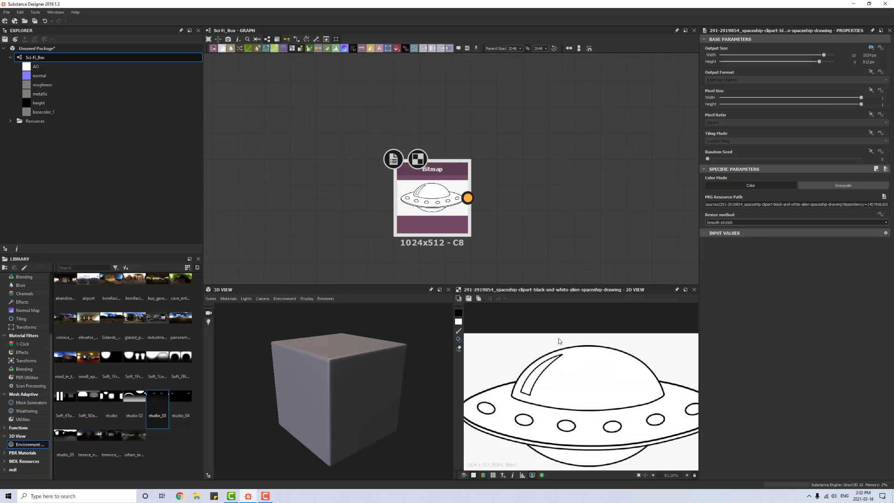
pyautogui.scroll(-4, 559, 341)
pyautogui.moveTo(436, 172); pyautogui.dragTo(321, 146)
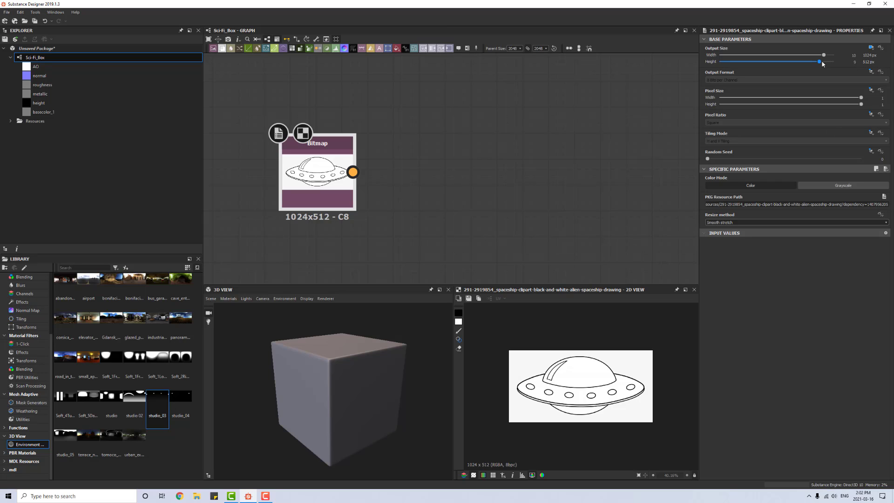
pyautogui.moveTo(822, 65)
pyautogui.mouseDown()
pyautogui.moveTo(835, 66)
pyautogui.moveTo(829, 57)
pyautogui.mouseUp()
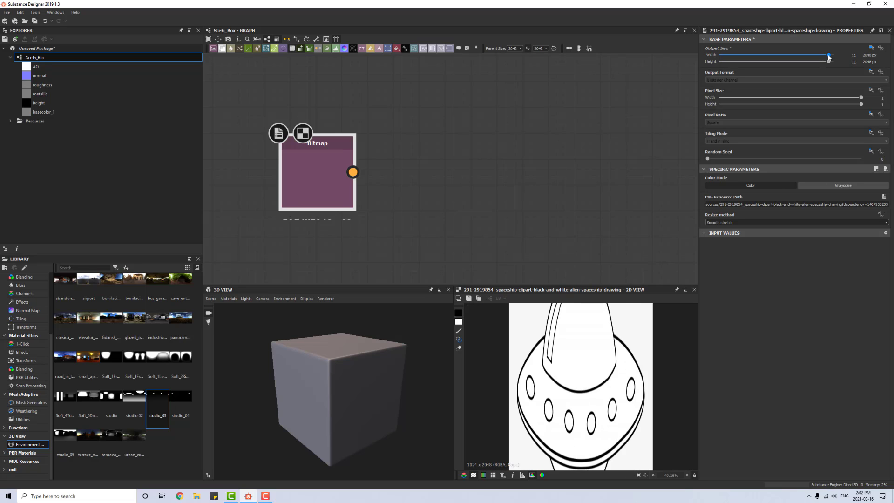
pyautogui.scroll(-5, 606, 368)
pyautogui.scroll(1, 609, 368)
pyautogui.scroll(-3, 475, 218)
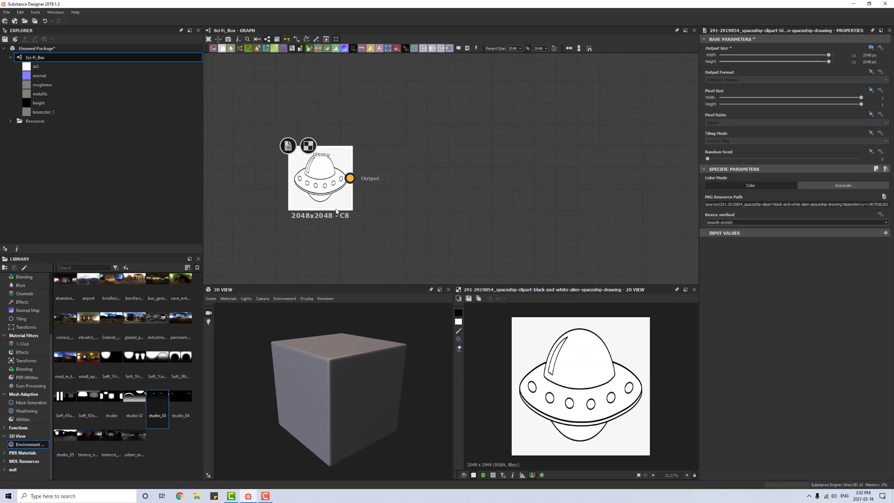
# Step: Add a Grayscale Conversion node fed by the spaceship Bitmap node and shift the Bitmap clear of it
pyautogui.scroll(-3, 433, 203)
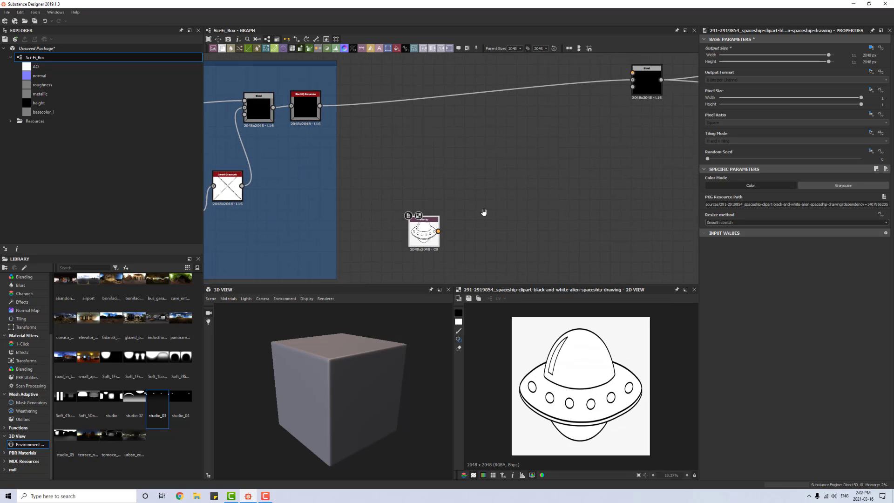
pyautogui.moveTo(433, 203); pyautogui.dragTo(428, 230)
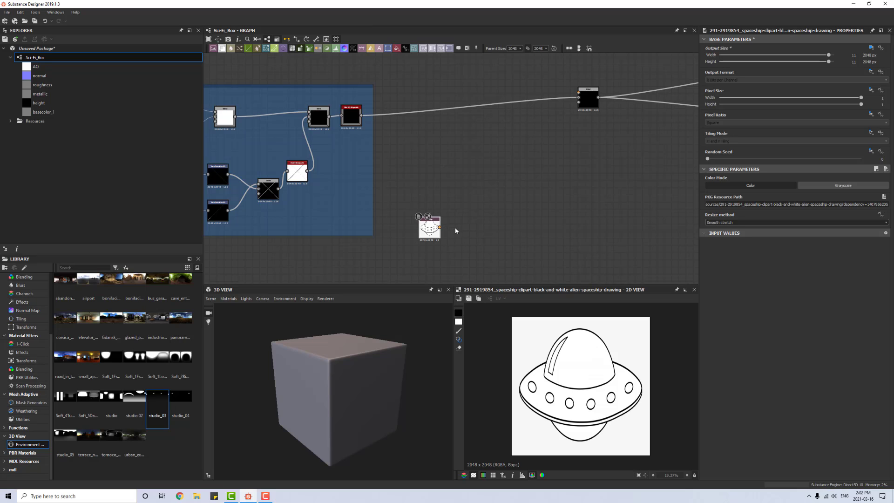
pyautogui.scroll(3, 456, 230)
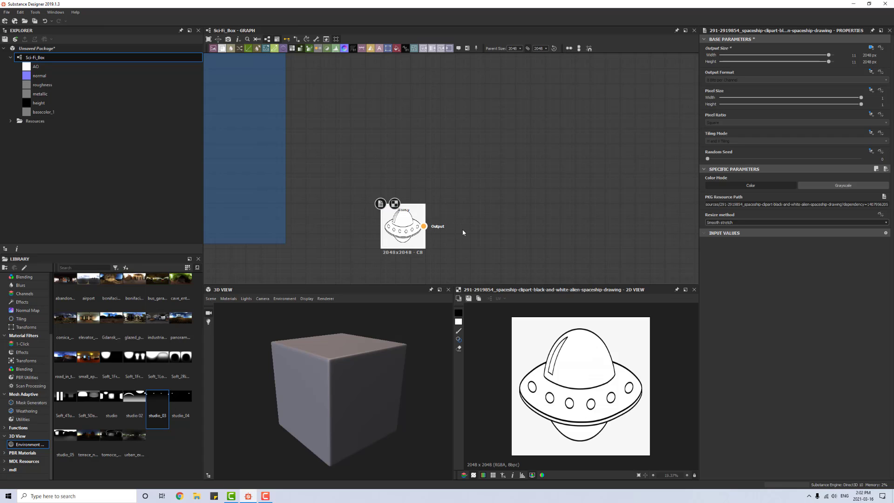
pyautogui.press('space')
pyautogui.click(412, 230)
pyautogui.press('space')
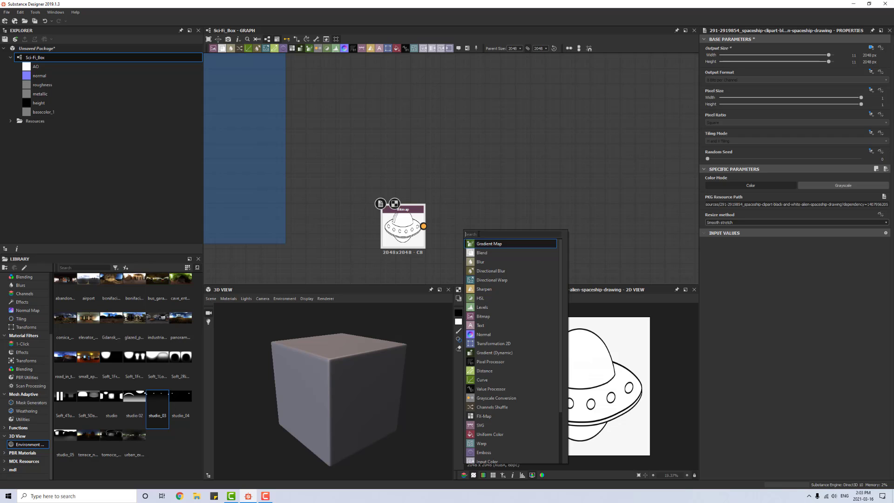
pyautogui.write('gra')
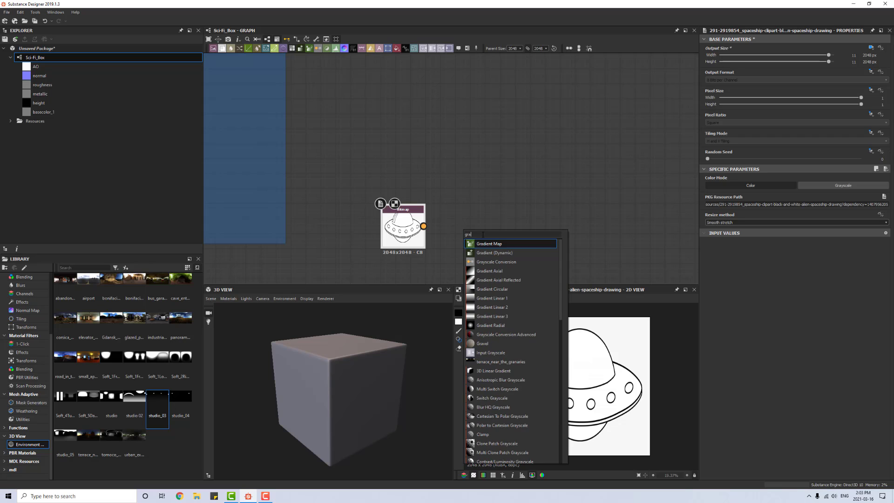
pyautogui.click(507, 262)
pyautogui.moveTo(411, 213); pyautogui.dragTo(397, 197)
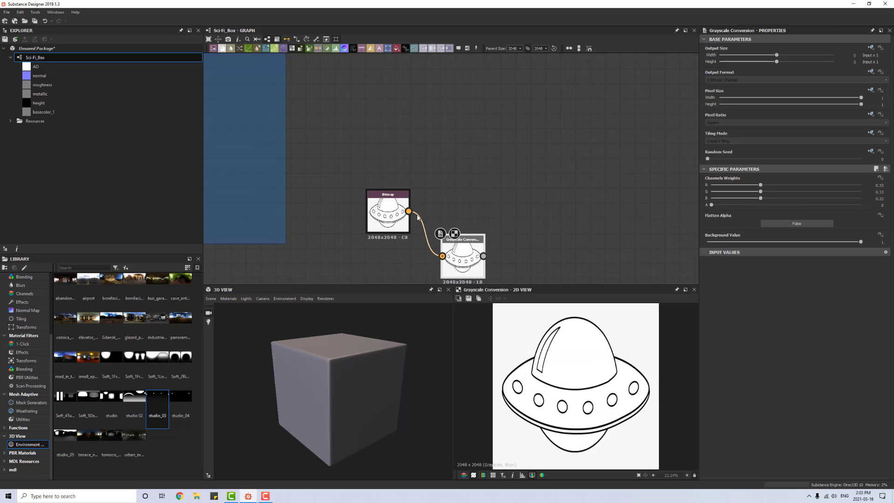
# Step: Add a Levels node after the Grayscale Conversion node
pyautogui.scroll(-5, 410, 200)
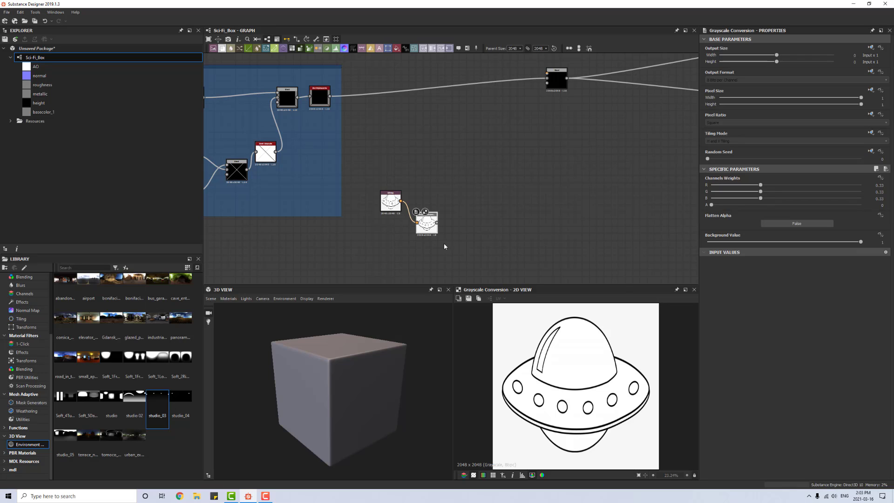
pyautogui.press('space')
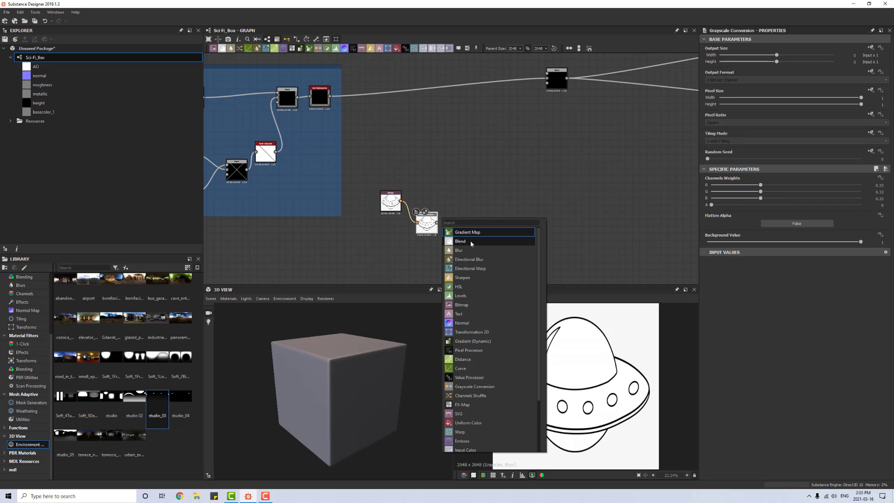
pyautogui.click(469, 296)
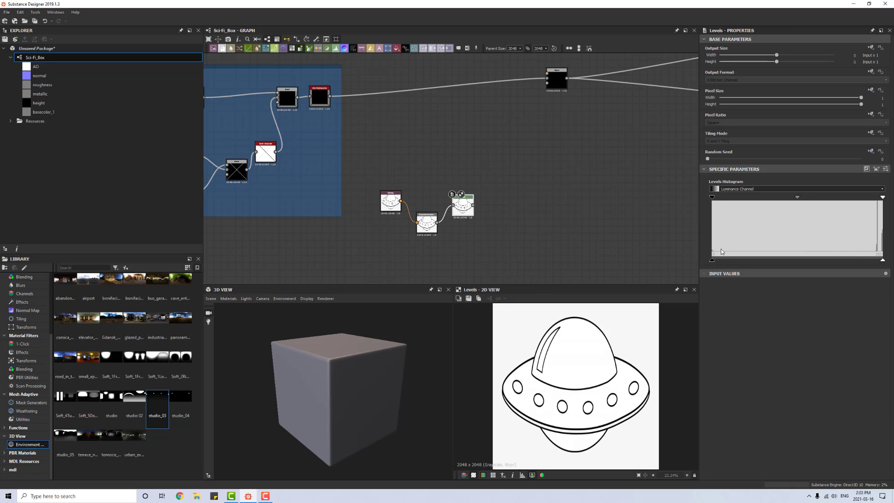
# Step: Pull the low and high ends of both the input and output ranges slightly inward on the spaceship's Levels node
pyautogui.scroll(3, 568, 387)
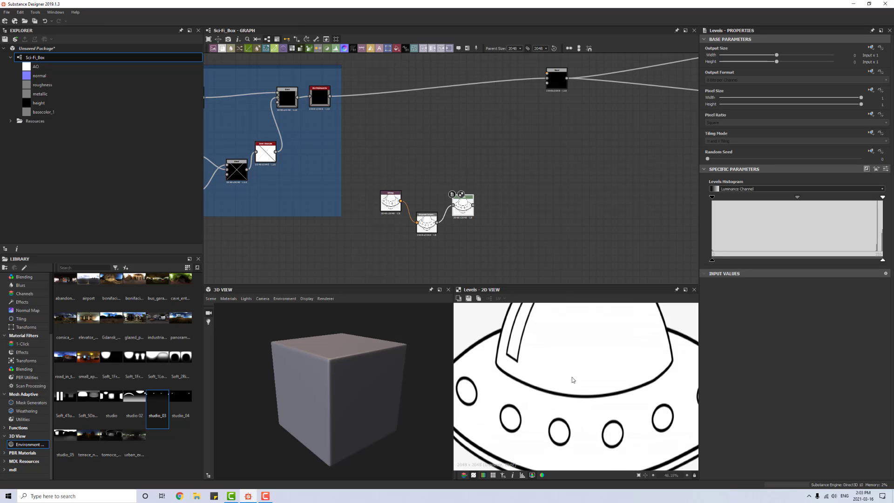
pyautogui.scroll(-2, 571, 376)
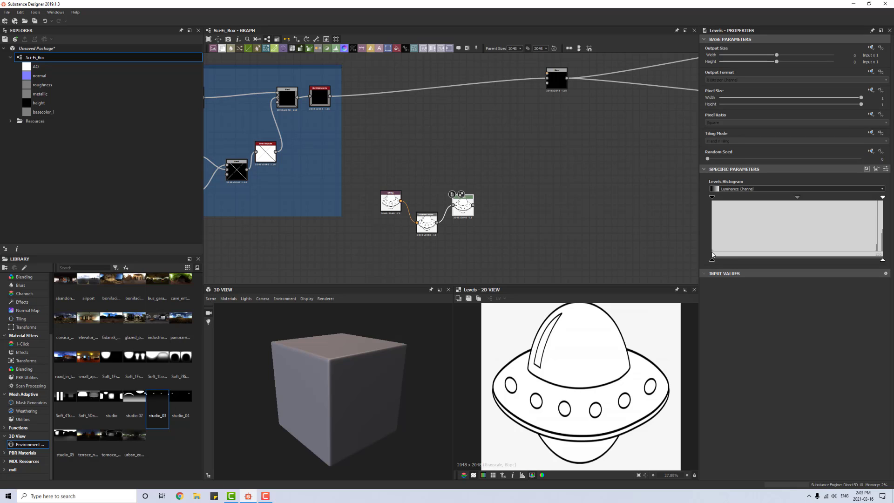
pyautogui.moveTo(713, 260); pyautogui.dragTo(717, 260)
pyautogui.moveTo(713, 197); pyautogui.dragTo(720, 201)
pyautogui.moveTo(883, 260); pyautogui.dragTo(870, 261)
pyautogui.moveTo(883, 199); pyautogui.dragTo(871, 200)
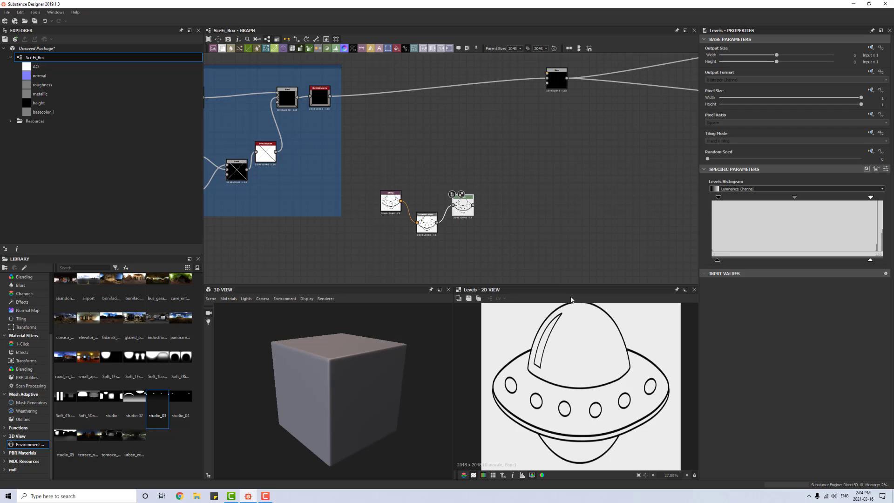
# Step: Add a Blur node fed by the Levels node and place it just below and beyond the Levels node
pyautogui.scroll(-1, 567, 365)
pyautogui.scroll(5, 464, 234)
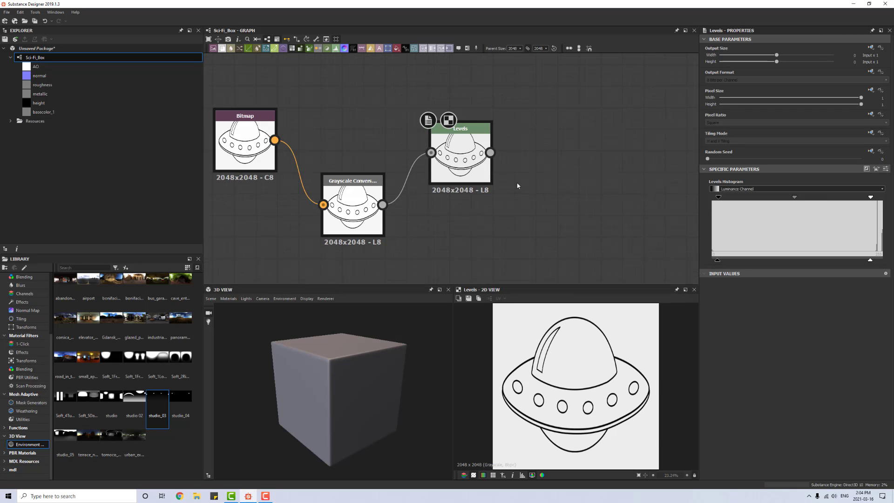
pyautogui.click(440, 158)
pyautogui.press('space')
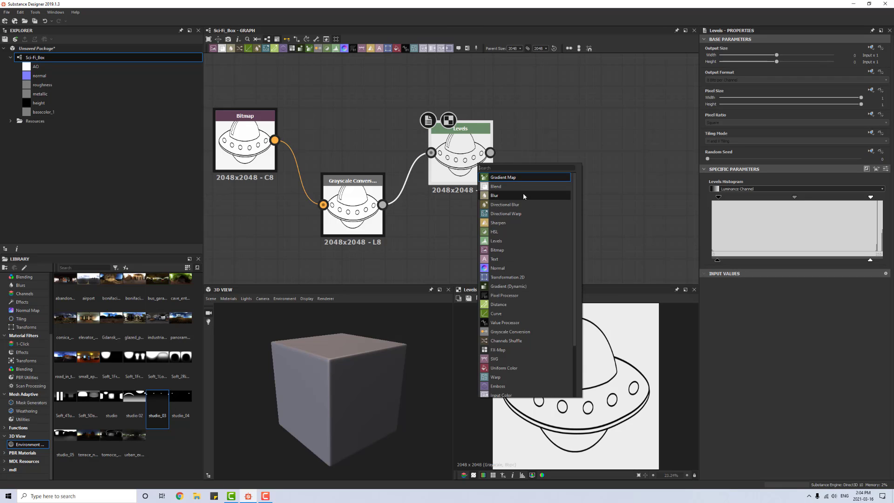
pyautogui.click(525, 195)
pyautogui.moveTo(596, 137); pyautogui.dragTo(576, 188)
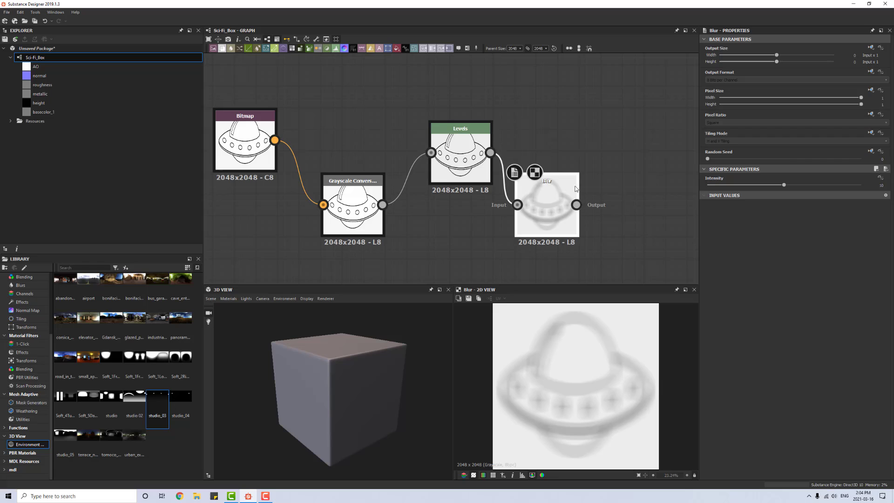
# Step: Set the Blur node's intensity to 1 and inspect the softened spaceship lines in the 2D view
pyautogui.doubleClick(881, 186)
pyautogui.write('1')
pyautogui.press('Return')
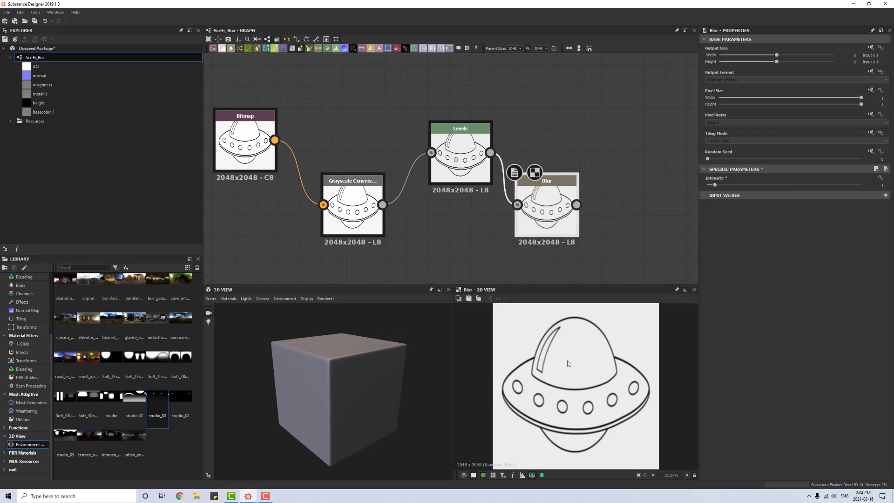
pyautogui.scroll(4, 549, 364)
pyautogui.press('f')
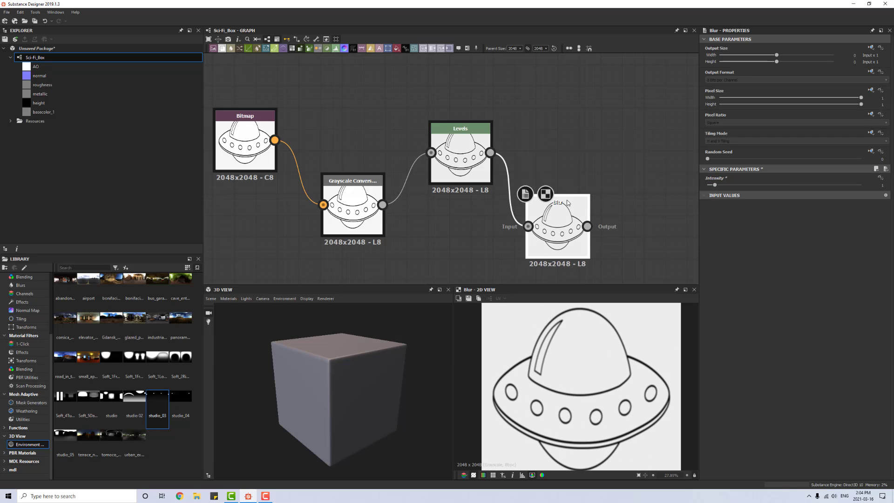
pyautogui.scroll(-1, 564, 161)
# Step: Connect the Blur node's output to the foreground input of the Blend node that feeds the outputs, then inspect the box in 3D
pyautogui.scroll(-3, 566, 177)
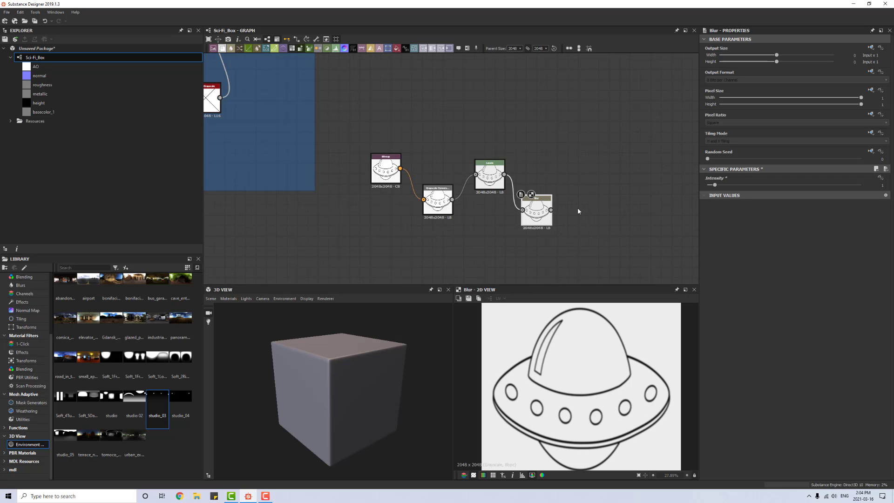
pyautogui.moveTo(405, 71); pyautogui.dragTo(475, 157, button='middle')
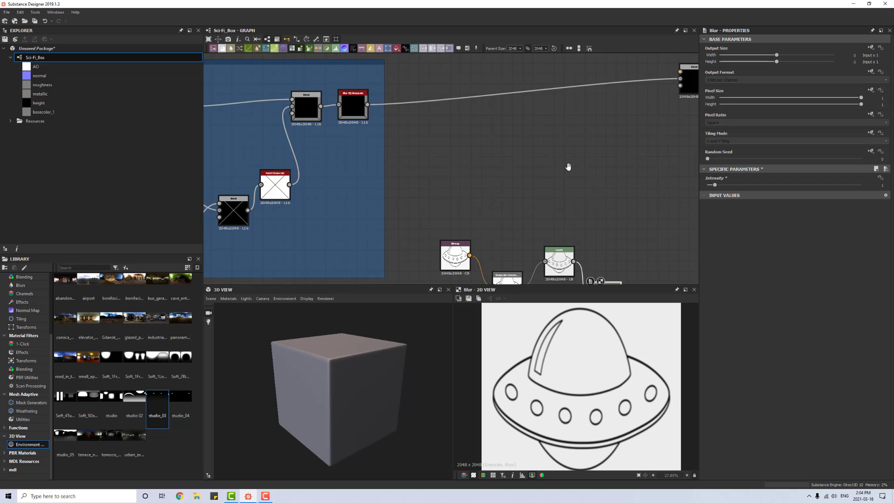
pyautogui.moveTo(569, 166); pyautogui.dragTo(404, 62, button='middle')
pyautogui.scroll(-1, 496, 156)
pyautogui.moveTo(484, 152); pyautogui.dragTo(499, 236, button='middle')
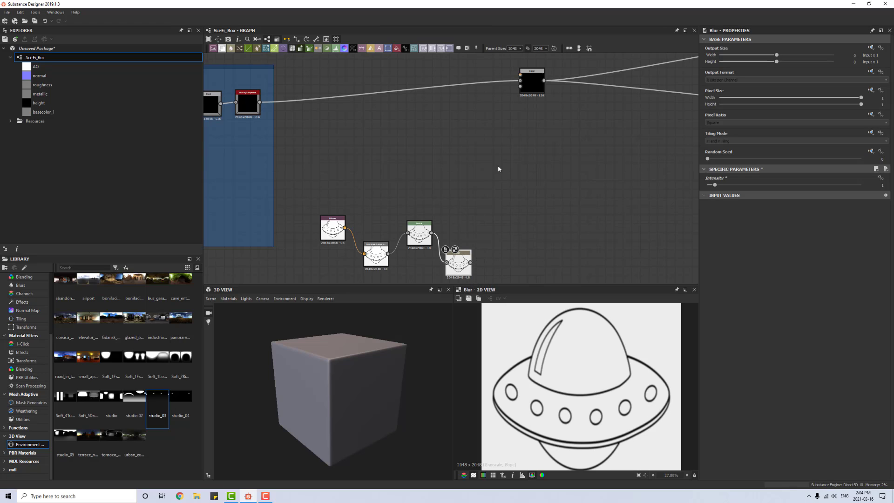
pyautogui.moveTo(471, 263); pyautogui.dragTo(520, 76)
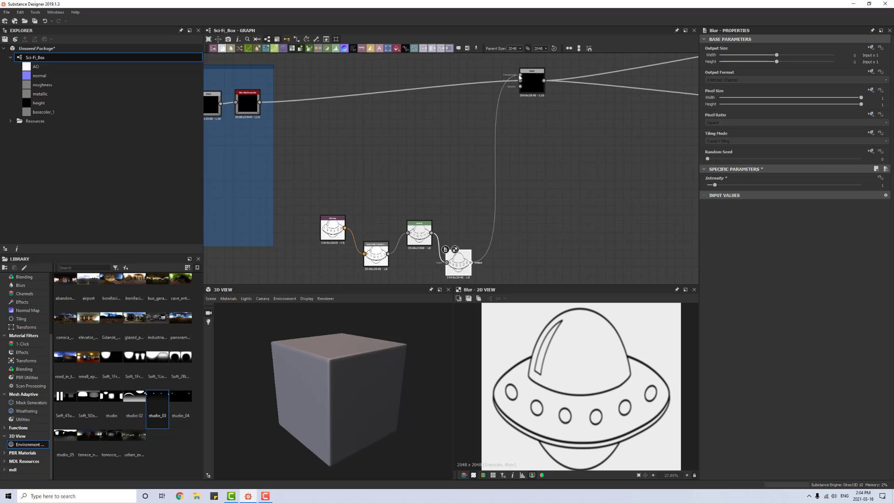
pyautogui.moveTo(378, 395)
pyautogui.mouseDown()
pyautogui.moveTo(357, 362)
pyautogui.moveTo(366, 407)
pyautogui.mouseUp()
pyautogui.scroll(4, 356, 381)
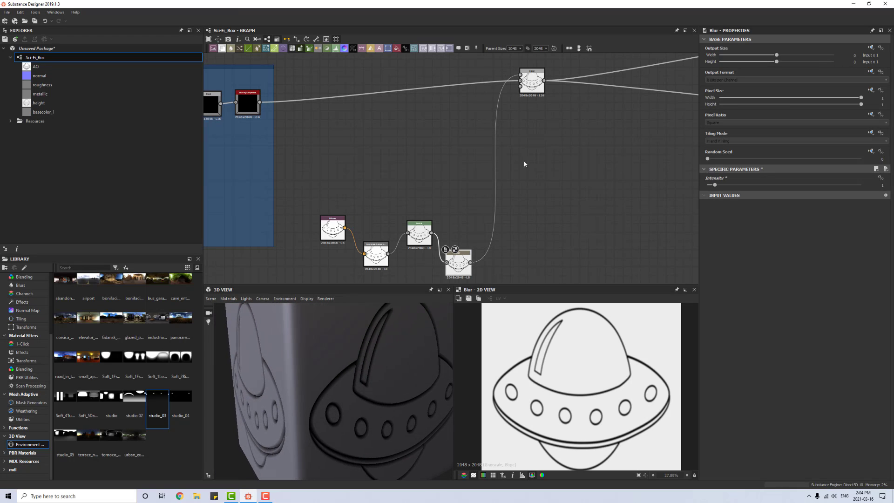
# Step: Try the Switch blending mode on the Blend node and check the box in the 3D view
pyautogui.click(531, 80)
pyautogui.click(736, 203)
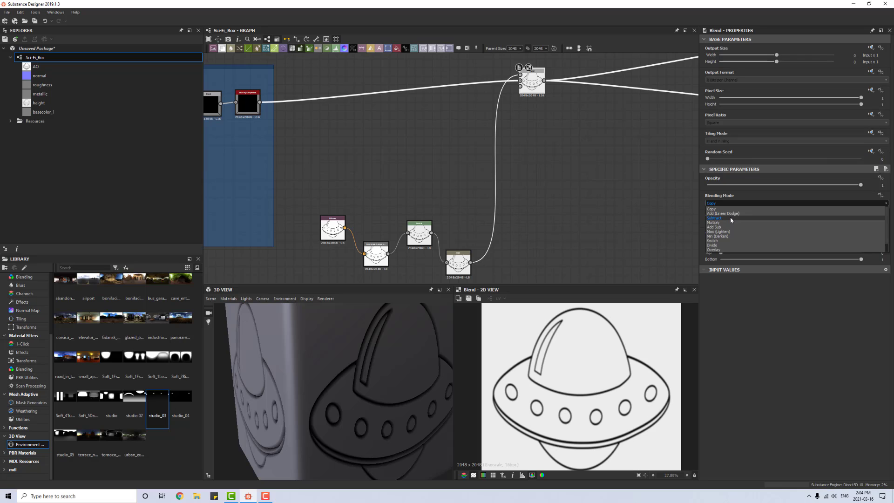
pyautogui.scroll(-1, 727, 228)
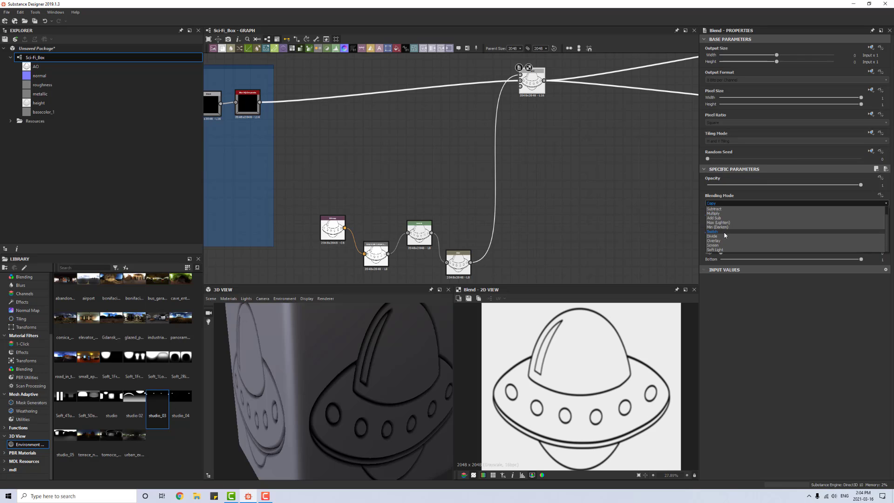
pyautogui.click(725, 233)
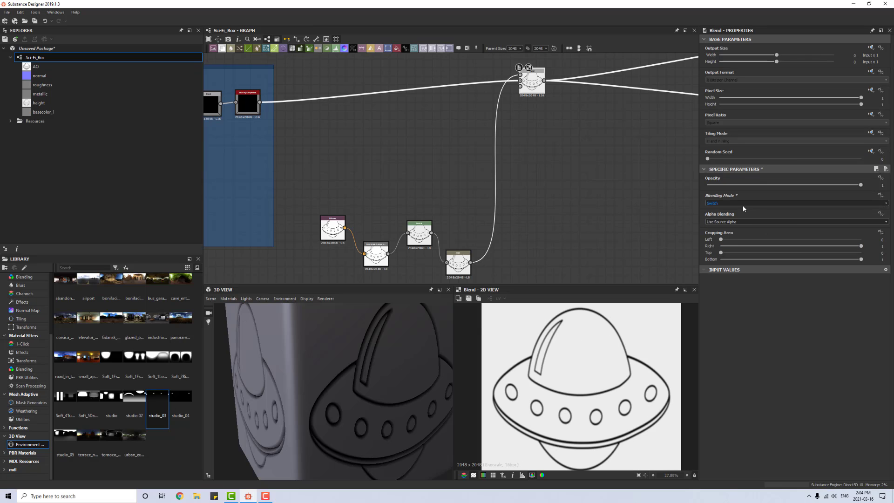
pyautogui.scroll(-5, 366, 378)
pyautogui.moveTo(365, 378); pyautogui.dragTo(377, 385)
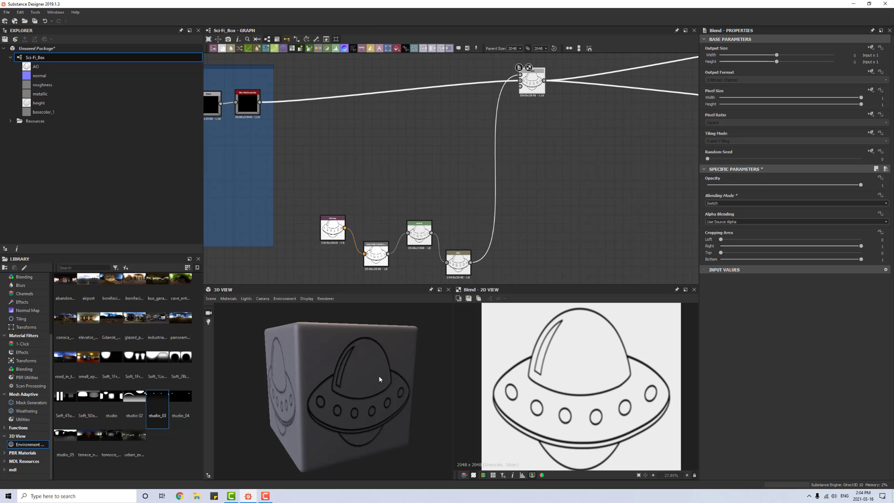
pyautogui.moveTo(373, 382)
pyautogui.mouseDown()
pyautogui.moveTo(399, 404)
pyautogui.moveTo(387, 387)
pyautogui.moveTo(356, 381)
pyautogui.moveTo(380, 373)
pyautogui.moveTo(386, 385)
pyautogui.moveTo(396, 373)
pyautogui.moveTo(373, 379)
pyautogui.moveTo(375, 339)
pyautogui.moveTo(377, 390)
pyautogui.mouseUp()
# Step: Try the Screen and Soft Light blending modes on the Blend node
pyautogui.click(739, 203)
pyautogui.click(740, 248)
pyautogui.scroll(-1, 378, 390)
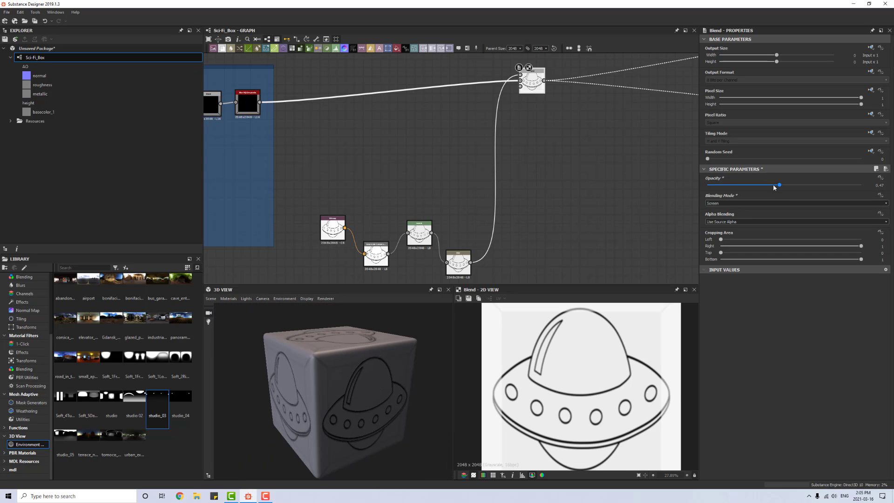
pyautogui.click(746, 204)
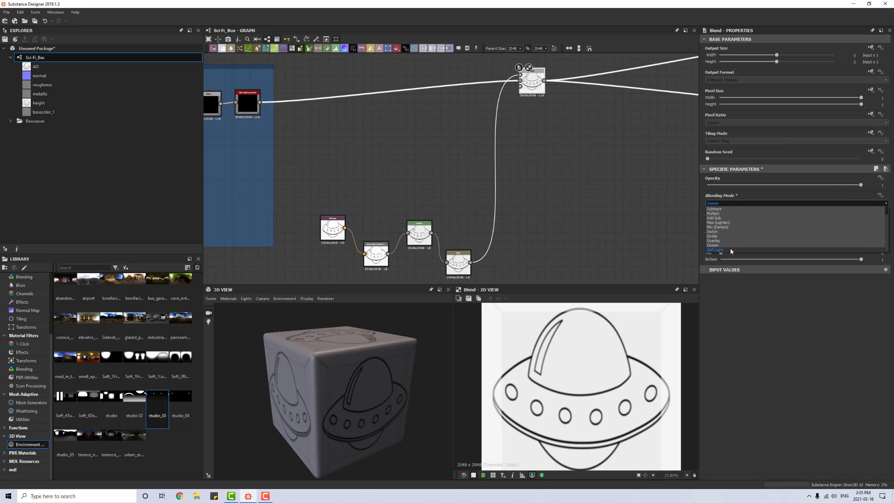
pyautogui.click(731, 251)
pyautogui.moveTo(370, 395); pyautogui.dragTo(362, 380)
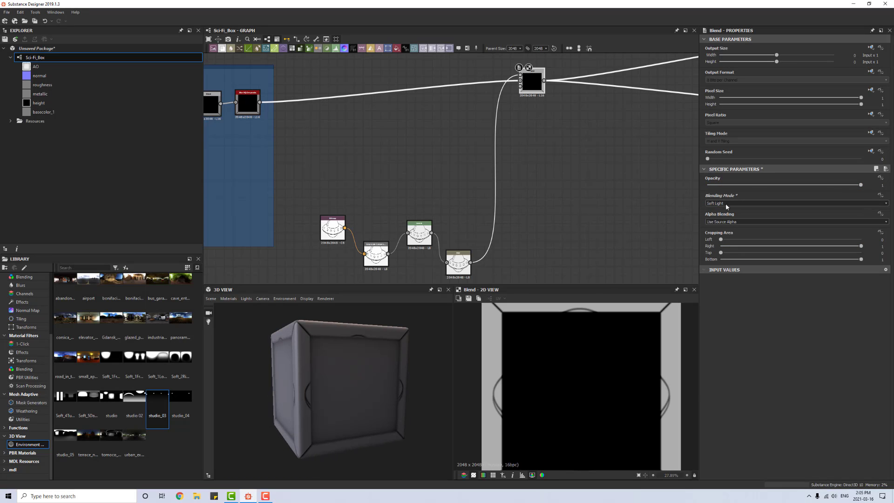
# Step: Try the Add (Linear Dodge) blending mode on the Blend node with opacity at 0.73
pyautogui.click(726, 205)
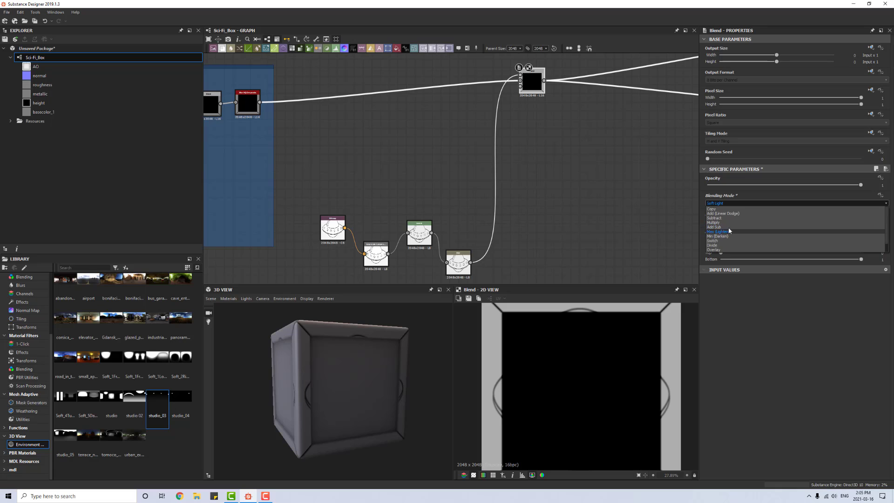
pyautogui.click(730, 213)
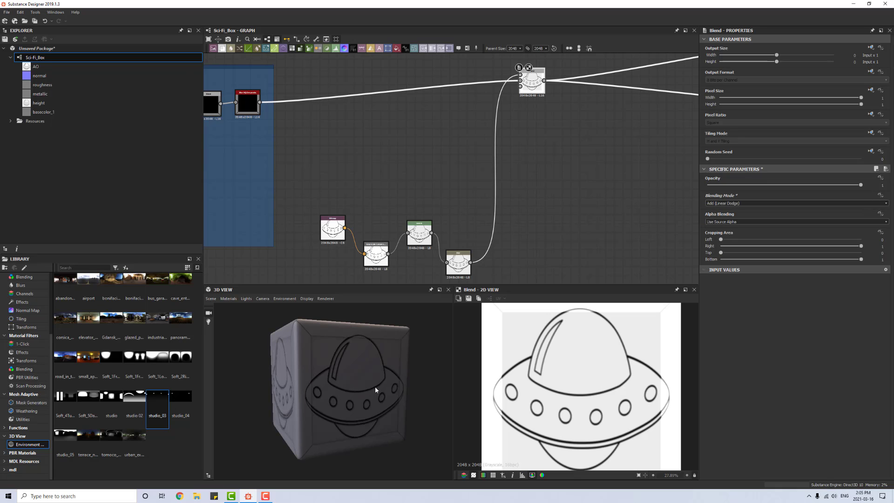
pyautogui.moveTo(376, 390); pyautogui.dragTo(371, 370)
pyautogui.click(725, 185)
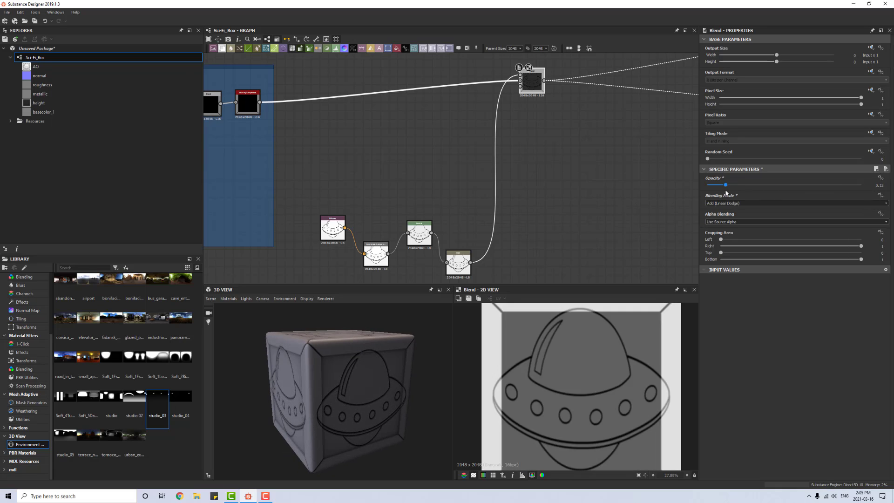
pyautogui.moveTo(726, 185); pyautogui.dragTo(820, 185)
# Step: Set the Blend node's blending mode to Add Sub and its opacity to 0.53
pyautogui.click(745, 203)
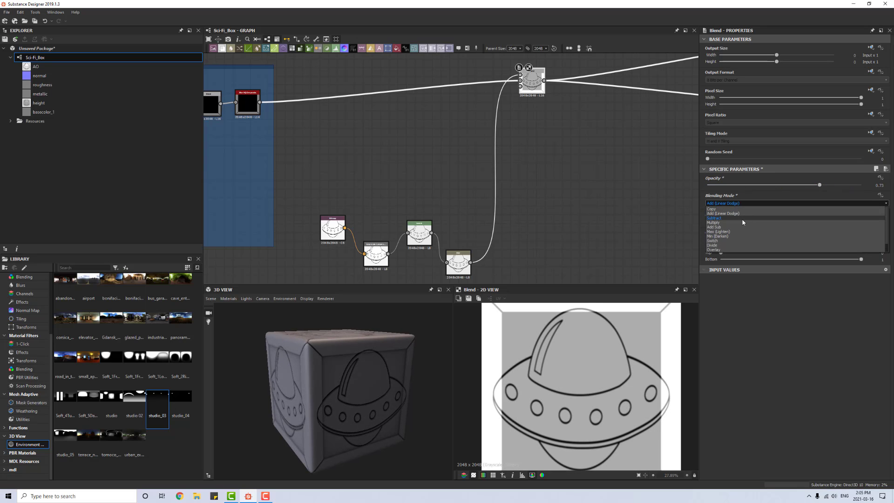
pyautogui.click(741, 227)
pyautogui.click(750, 204)
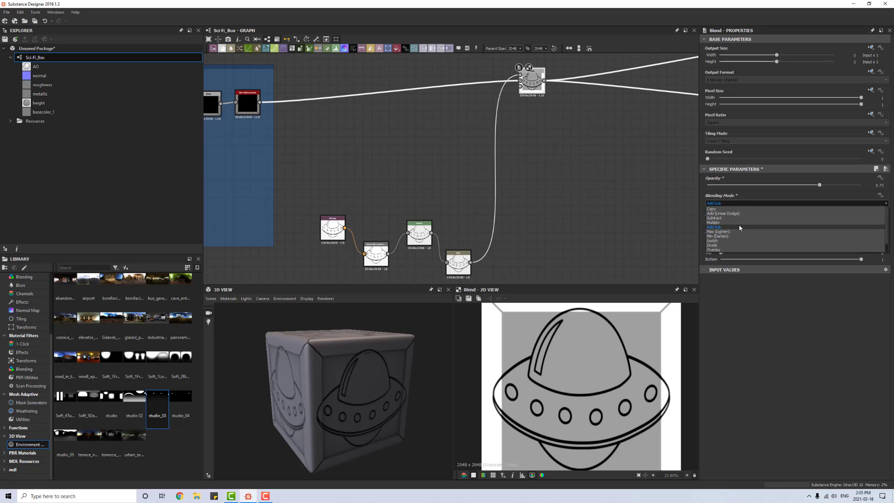
pyautogui.click(740, 227)
pyautogui.moveTo(301, 418); pyautogui.dragTo(337, 376)
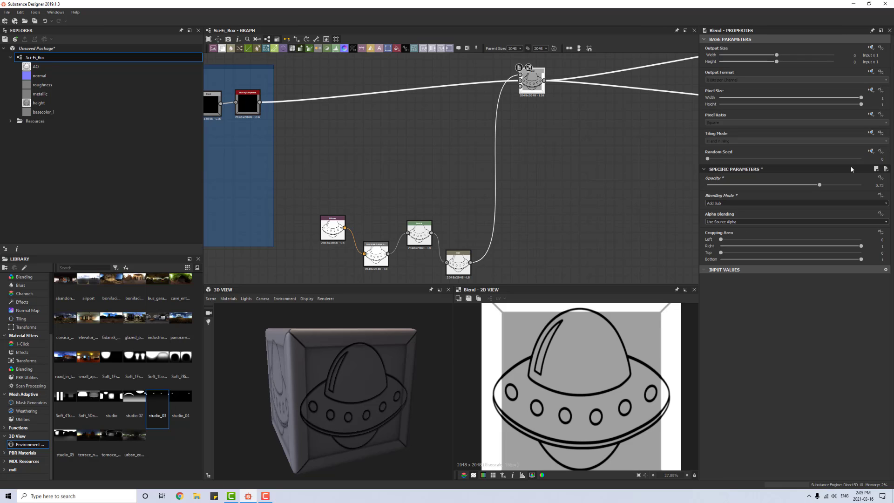
pyautogui.moveTo(820, 185); pyautogui.dragTo(789, 187)
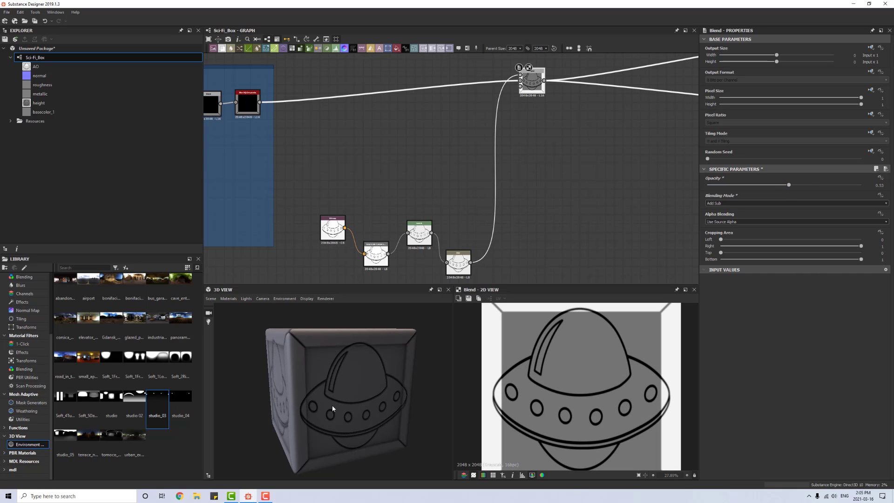
# Step: Examine the spaceship relief on the box's face in the 3D view from different angles and distances
pyautogui.scroll(5, 331, 405)
pyautogui.moveTo(346, 390); pyautogui.dragTo(350, 358)
pyautogui.scroll(-5, 344, 386)
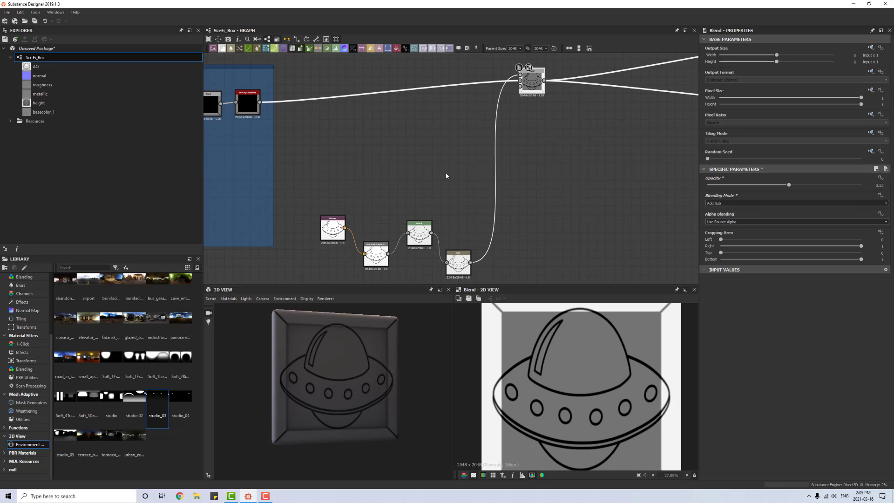
pyautogui.moveTo(491, 164); pyautogui.dragTo(539, 187, button='middle')
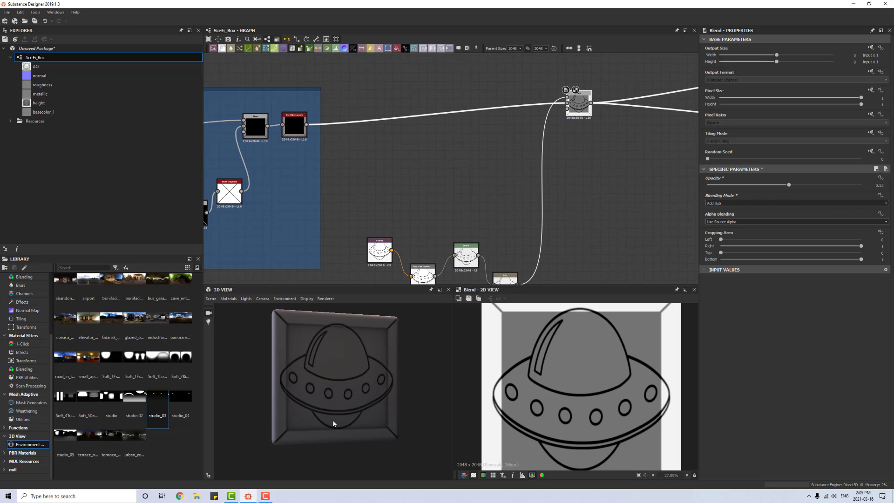
pyautogui.scroll(-2, 331, 401)
pyautogui.scroll(5, 331, 401)
pyautogui.moveTo(306, 401); pyautogui.dragTo(343, 412)
pyautogui.scroll(4, 341, 410)
pyautogui.scroll(-5, 343, 412)
# Step: Move the four spaceship nodes together toward the blue frame, farther from the Blend node
pyautogui.moveTo(430, 207); pyautogui.dragTo(410, 186, button='middle')
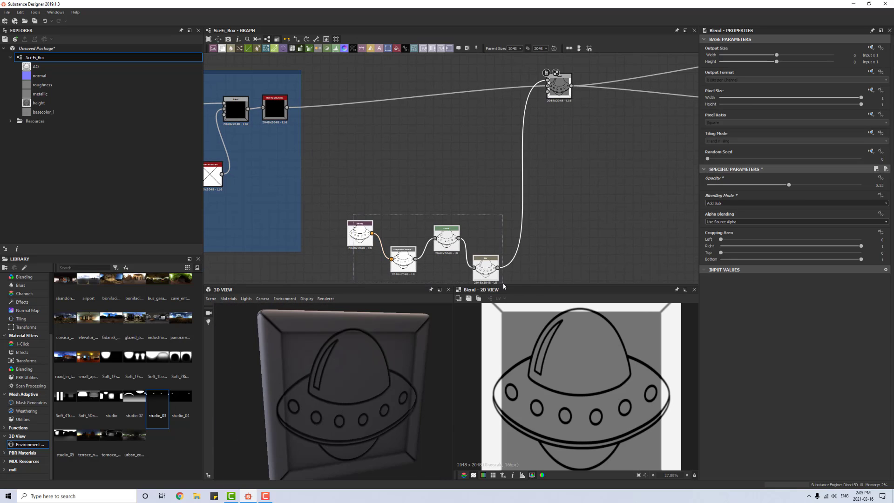
pyautogui.moveTo(481, 262); pyautogui.dragTo(442, 262)
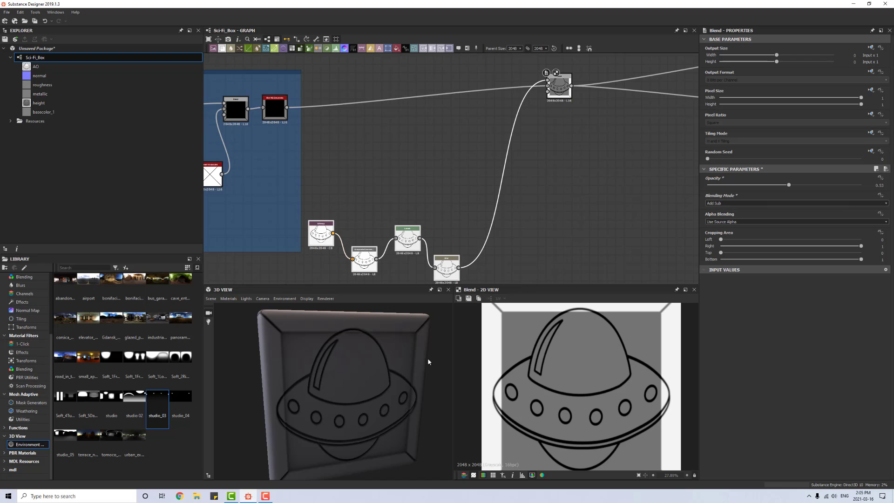
pyautogui.moveTo(359, 418); pyautogui.dragTo(324, 413)
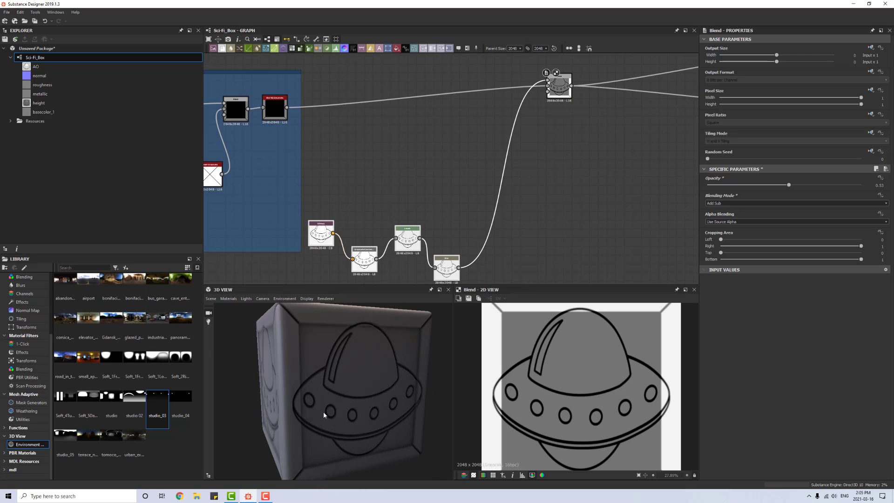
pyautogui.scroll(3, 264, 447)
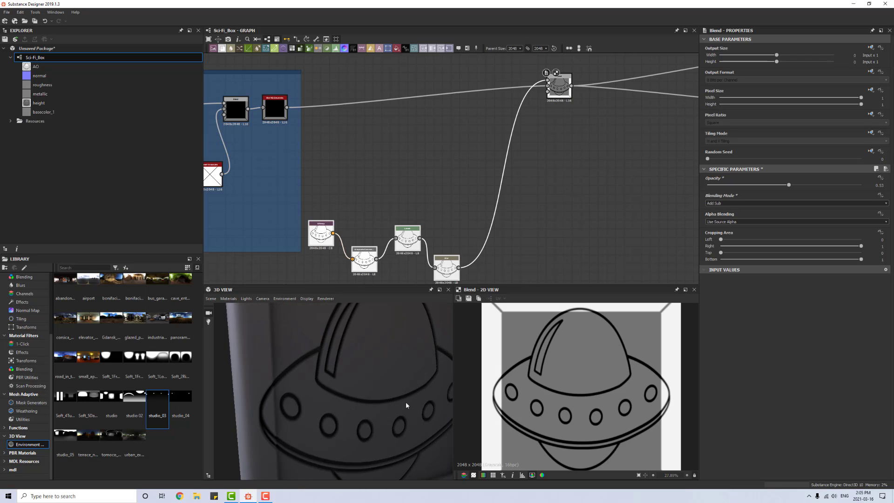
# Step: Insert a Transformation 2D node between the Blur node and the Blend node
pyautogui.click(446, 269)
pyautogui.press('space')
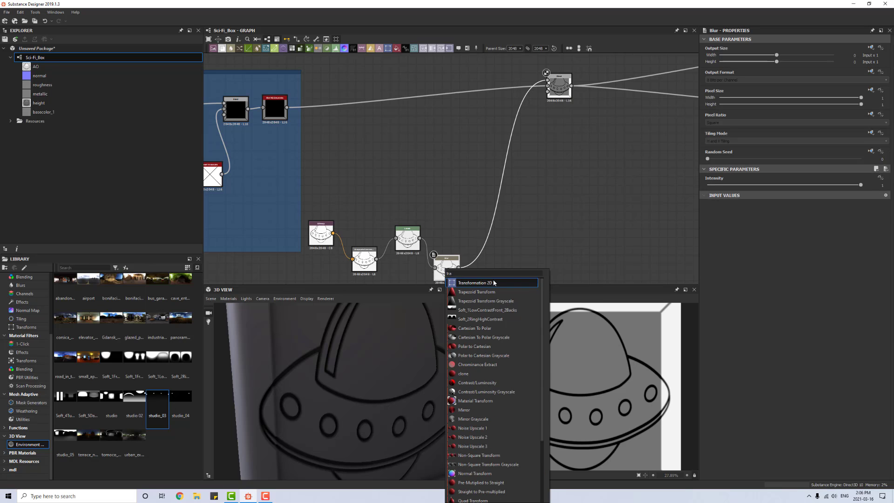
pyautogui.click(475, 383)
pyautogui.moveTo(498, 242); pyautogui.dragTo(506, 241)
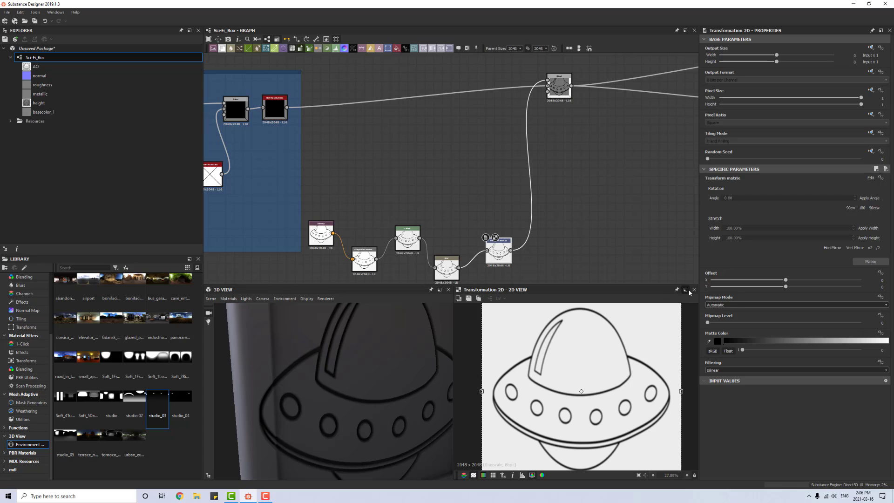
# Step: Try doubling the spaceship's scale in the Transformation 2D node, and reduce it to half its original size
pyautogui.click(872, 249)
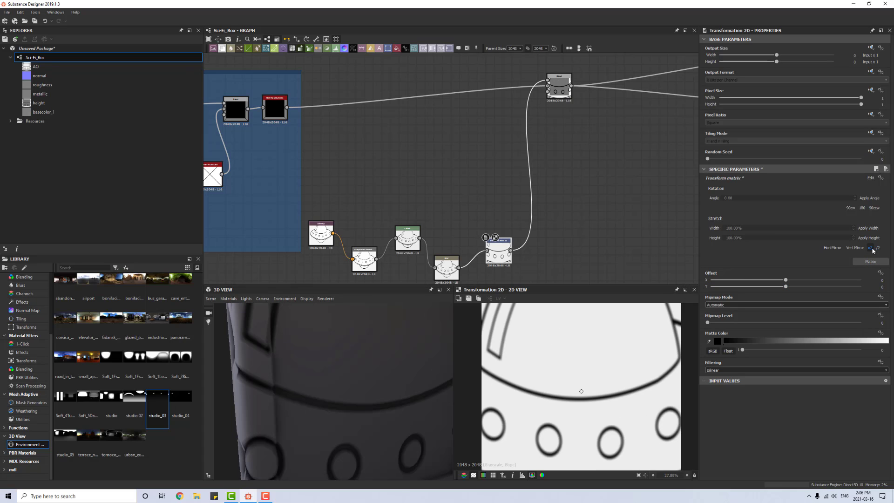
pyautogui.click(879, 248)
pyautogui.click(879, 248)
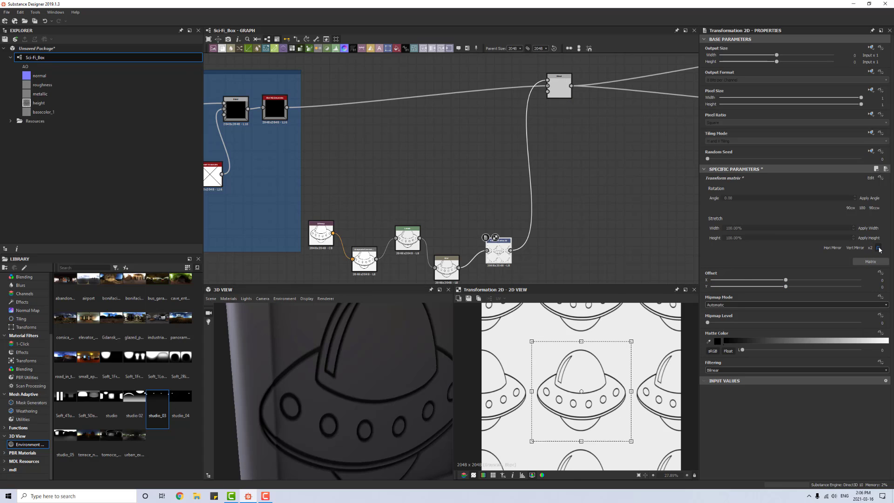
pyautogui.scroll(-3, 326, 408)
pyautogui.moveTo(355, 409); pyautogui.dragTo(371, 408)
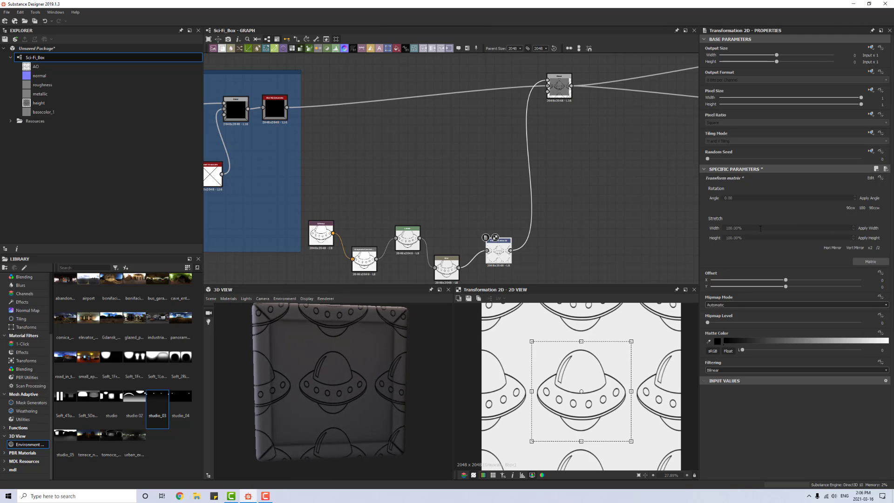
# Step: Apply a stretch of 150% in width and 150% in height to the spaceship, and check it on the box
pyautogui.click(761, 228)
pyautogui.write('150')
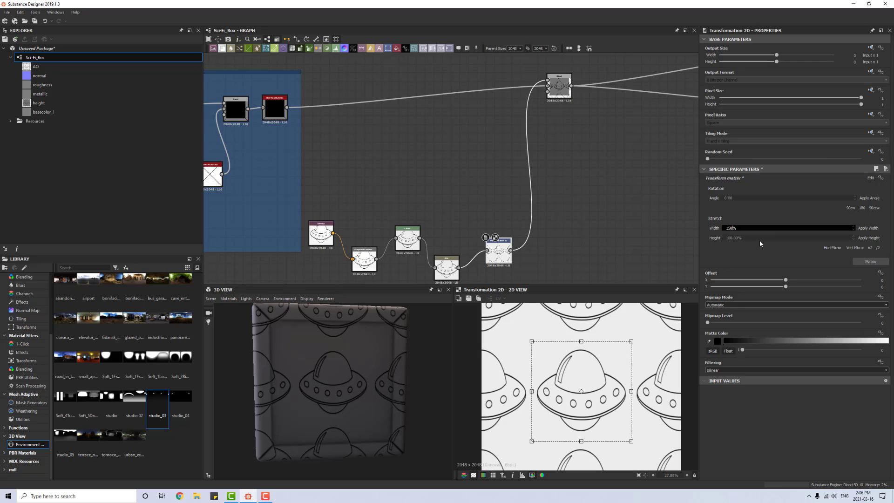
pyautogui.click(760, 238)
pyautogui.moveTo(759, 238); pyautogui.dragTo(727, 235)
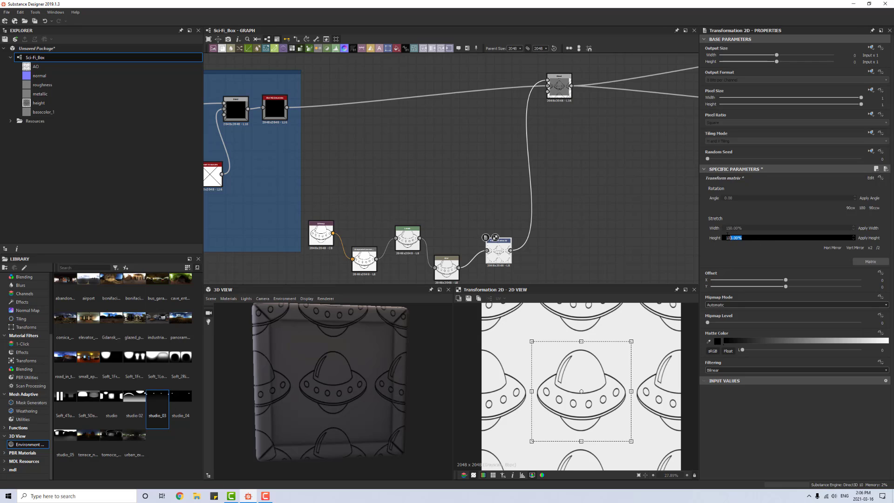
pyautogui.write('150')
pyautogui.press('Return')
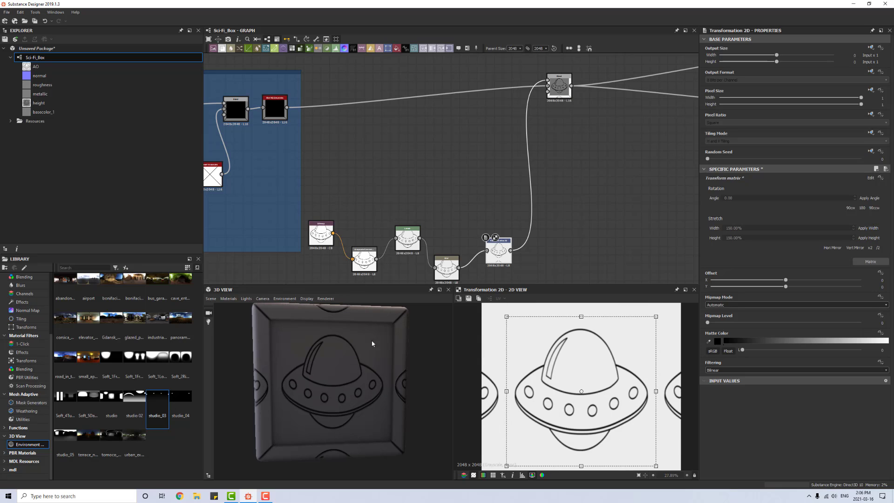
pyautogui.moveTo(313, 394); pyautogui.dragTo(279, 386)
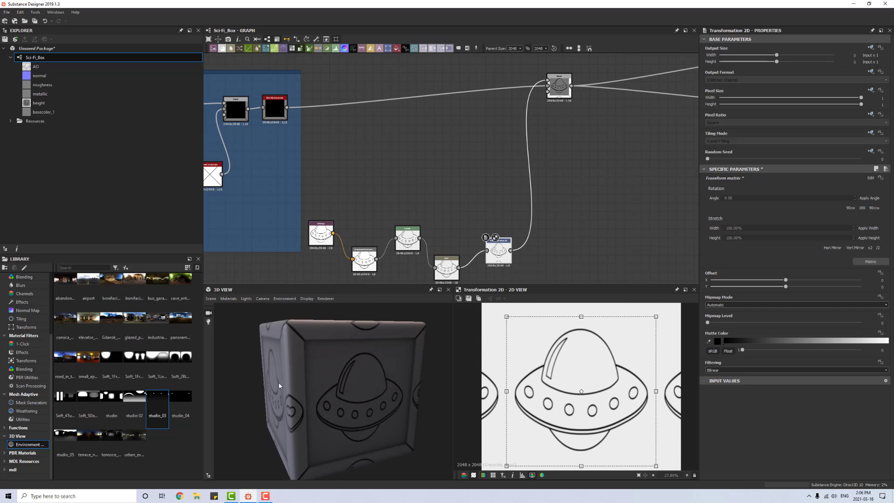
# Step: Add a Crop Grayscale node after the Transformation 2D node
pyautogui.press('space')
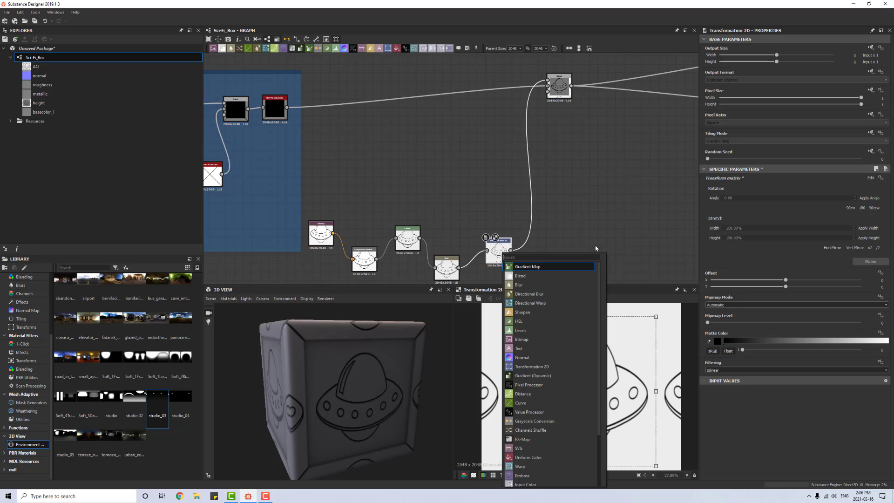
pyautogui.write('crop')
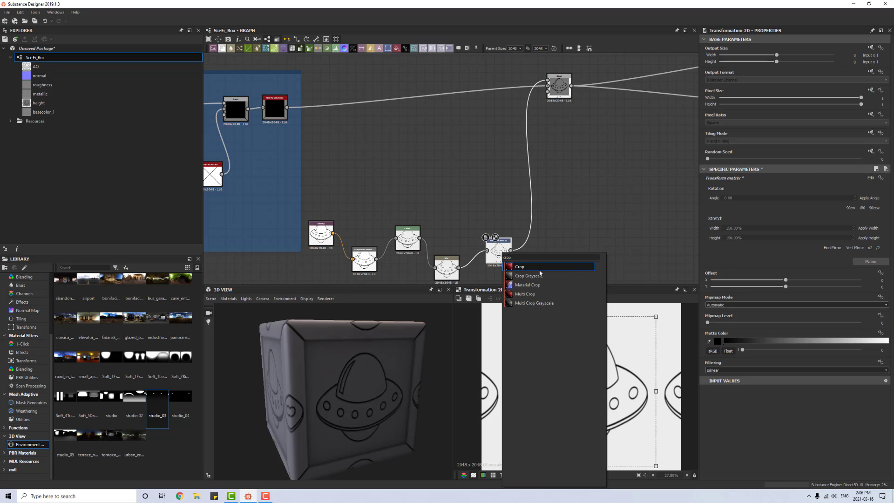
pyautogui.click(541, 276)
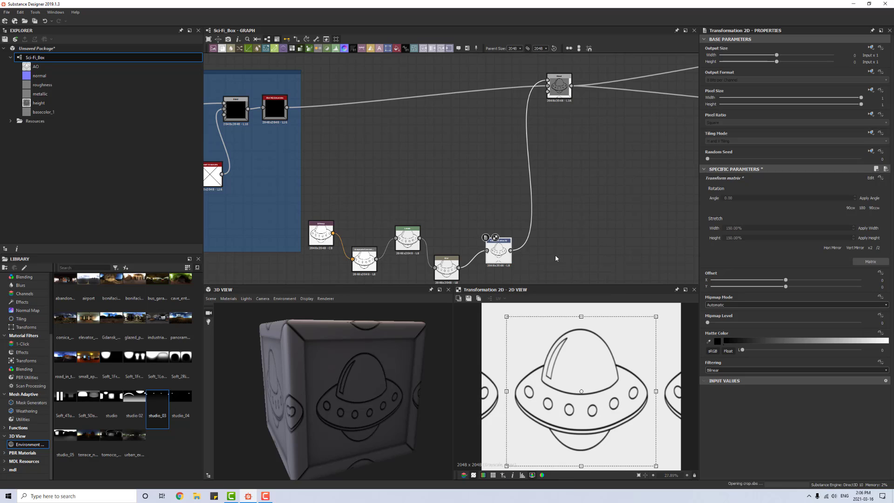
pyautogui.scroll(-3, 573, 361)
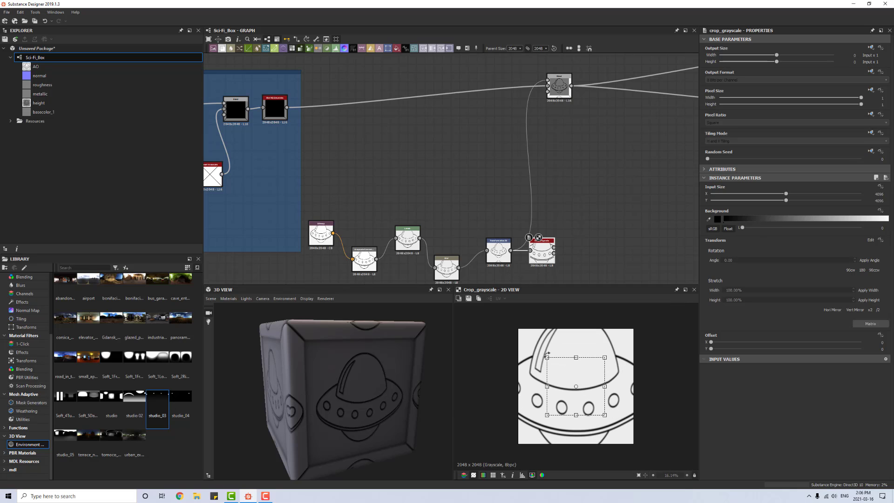
# Step: Enlarge the crop frame at two opposite corners so that it encloses the whole spaceship, with an equal margin inside the image edges
pyautogui.moveTo(545, 353); pyautogui.dragTo(529, 338)
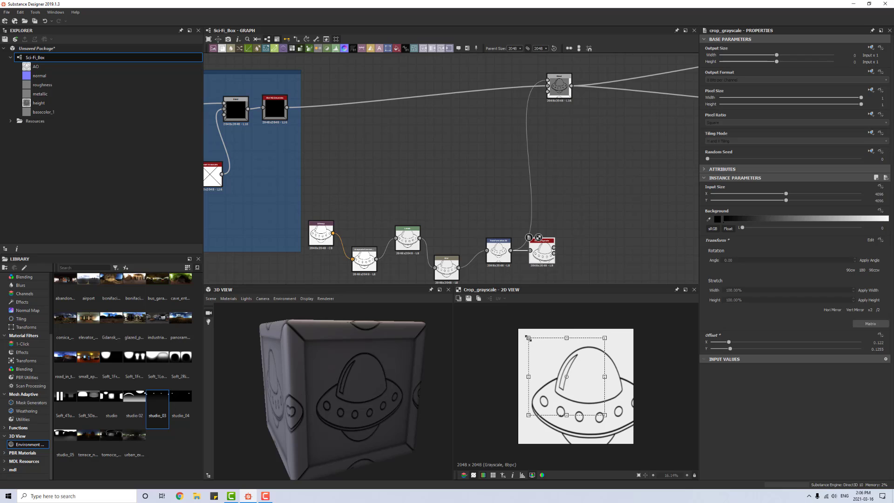
pyautogui.moveTo(605, 416); pyautogui.dragTo(623, 433)
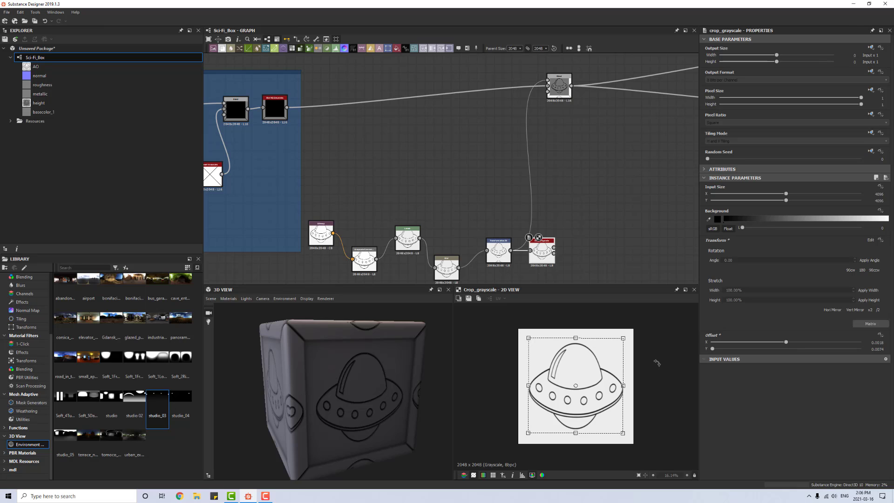
# Step: Connect the Crop Grayscale node's output to the Blend node's foreground input, and inspect the cropped spaceship on the box
pyautogui.click(607, 254)
pyautogui.moveTo(395, 384); pyautogui.dragTo(371, 390)
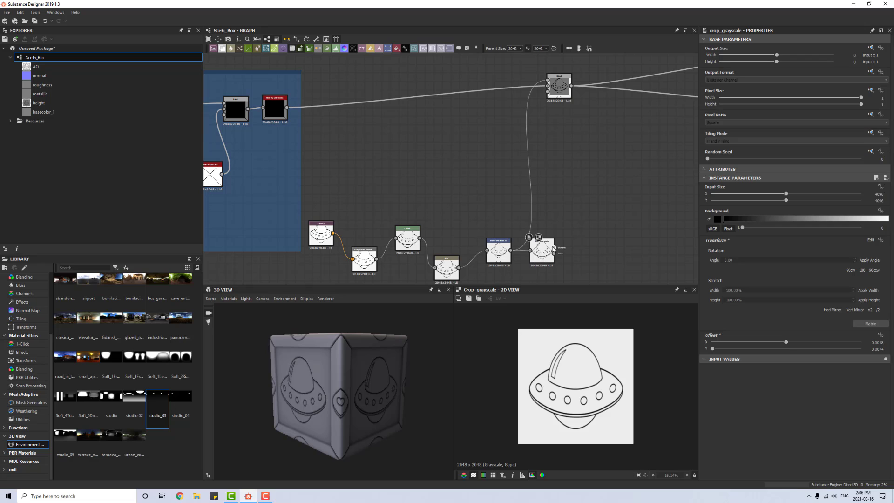
pyautogui.moveTo(555, 248); pyautogui.dragTo(547, 85)
pyautogui.scroll(4, 368, 388)
pyautogui.moveTo(391, 394); pyautogui.dragTo(353, 401)
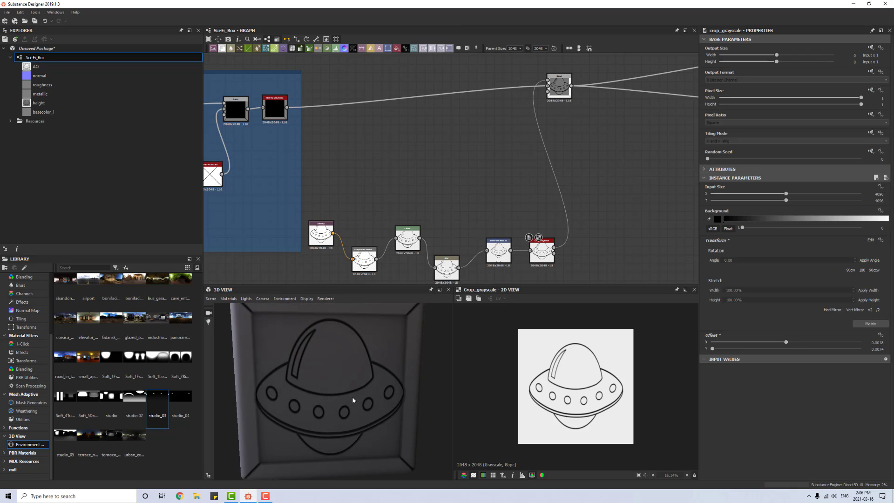
# Step: Add a second Crop Grayscale node after the first, feed it into the Blend node, and place it above the Transformation 2D node
pyautogui.click(550, 248)
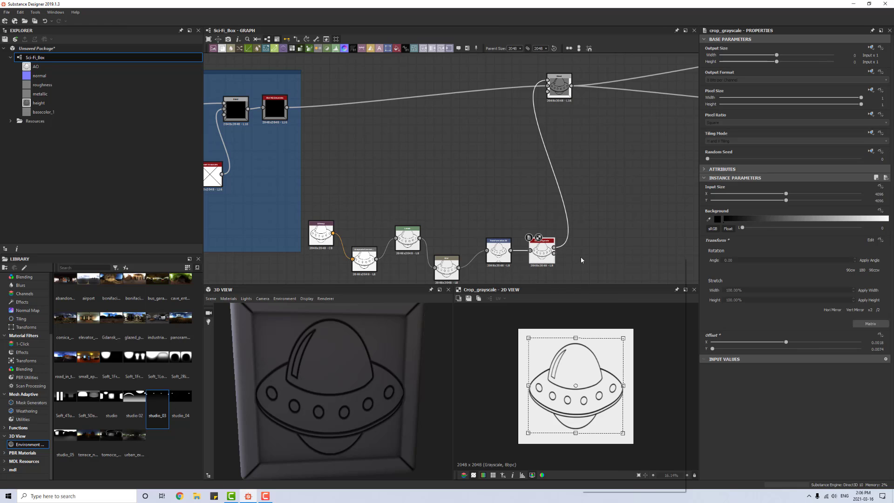
pyautogui.press('space')
pyautogui.write('crop')
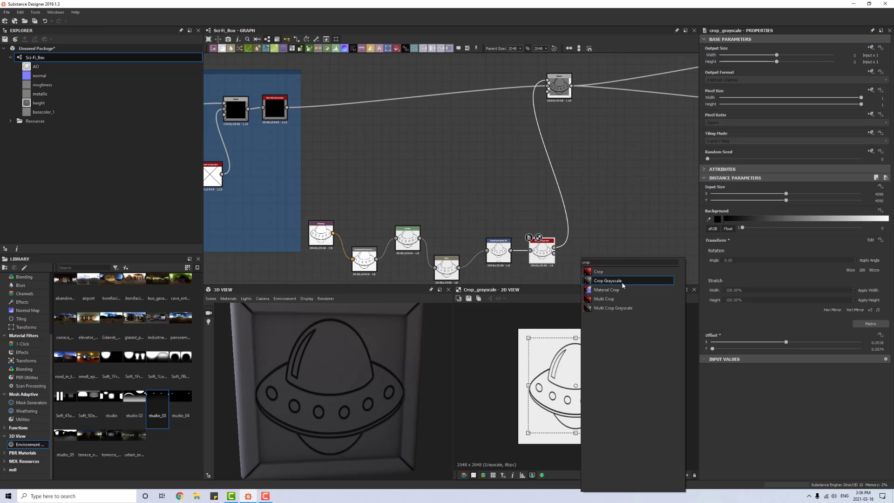
pyautogui.click(622, 282)
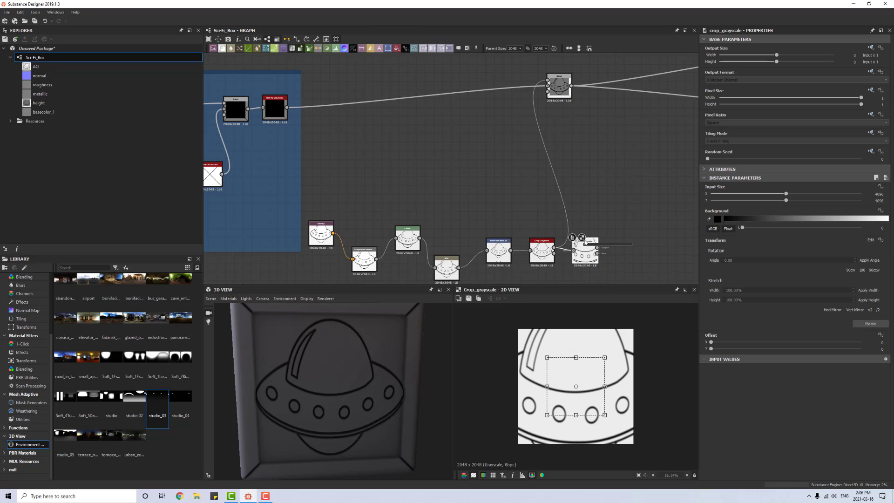
pyautogui.moveTo(586, 253); pyautogui.dragTo(548, 80)
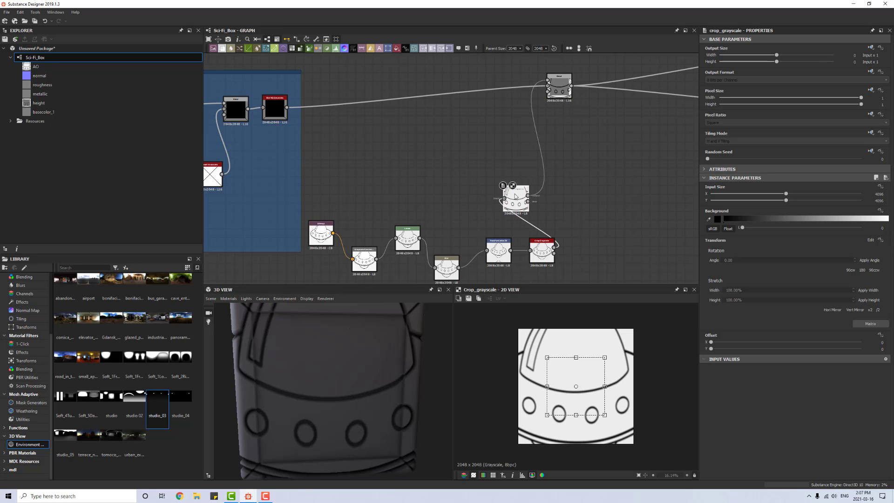
# Step: Enlarge the second crop's frame to nearly the full image, and set its background to white (1)
pyautogui.moveTo(547, 359); pyautogui.dragTo(522, 331)
pyautogui.moveTo(605, 416); pyautogui.dragTo(631, 445)
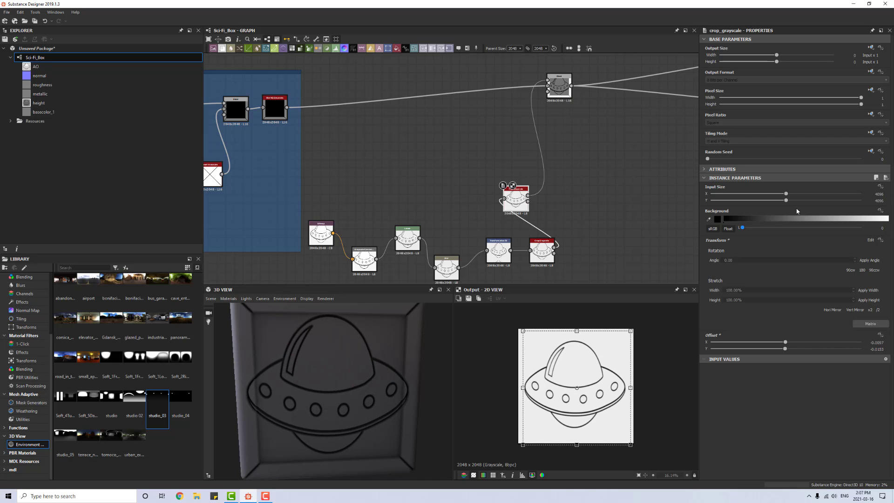
pyautogui.moveTo(743, 231); pyautogui.dragTo(861, 228)
# Step: Extend the second crop's frame evenly beyond all four image edges, with an offset of about 0.0036 in X and Y
pyautogui.moveTo(523, 330); pyautogui.dragTo(508, 317)
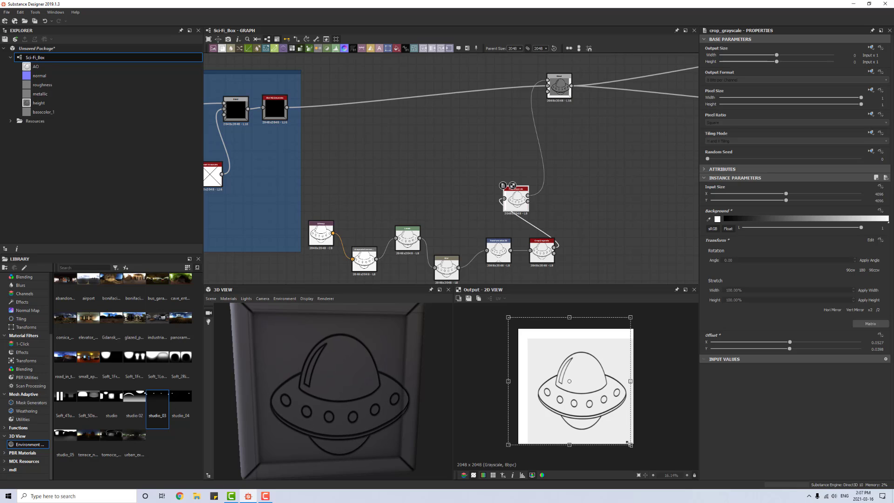
pyautogui.moveTo(631, 444); pyautogui.dragTo(644, 455)
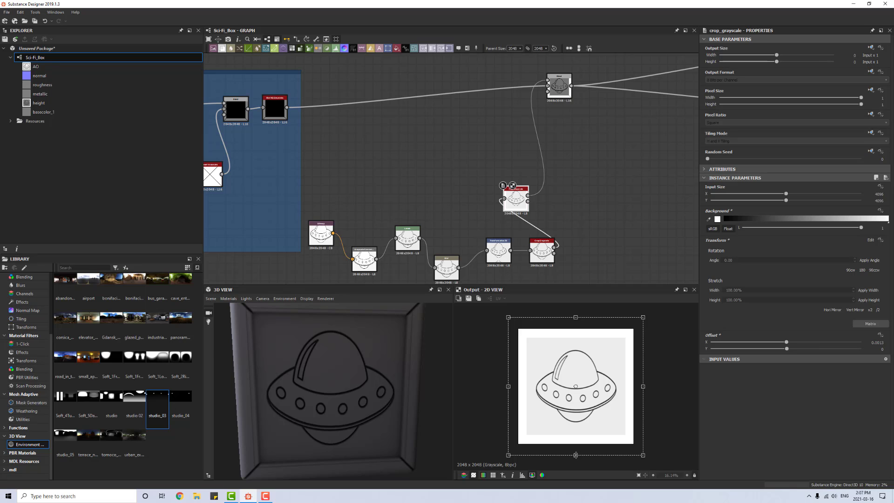
pyautogui.moveTo(576, 455); pyautogui.dragTo(580, 458)
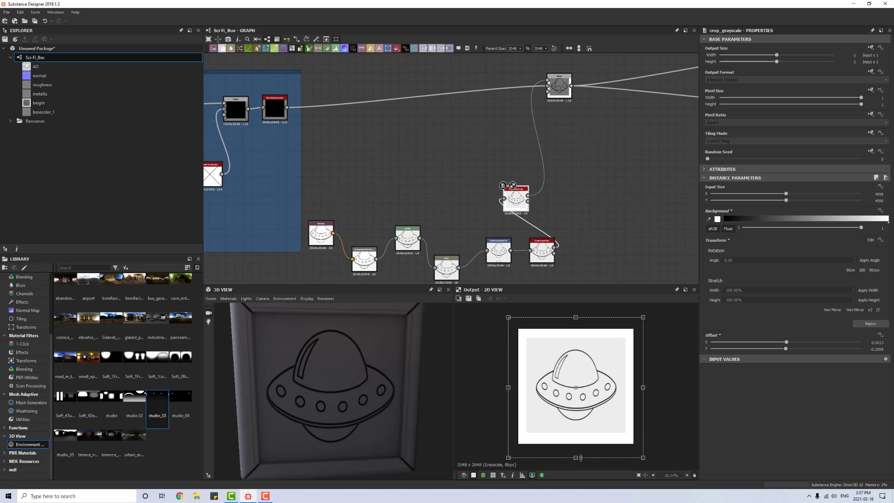
pyautogui.moveTo(509, 387); pyautogui.dragTo(505, 388)
pyautogui.moveTo(574, 318); pyautogui.dragTo(576, 313)
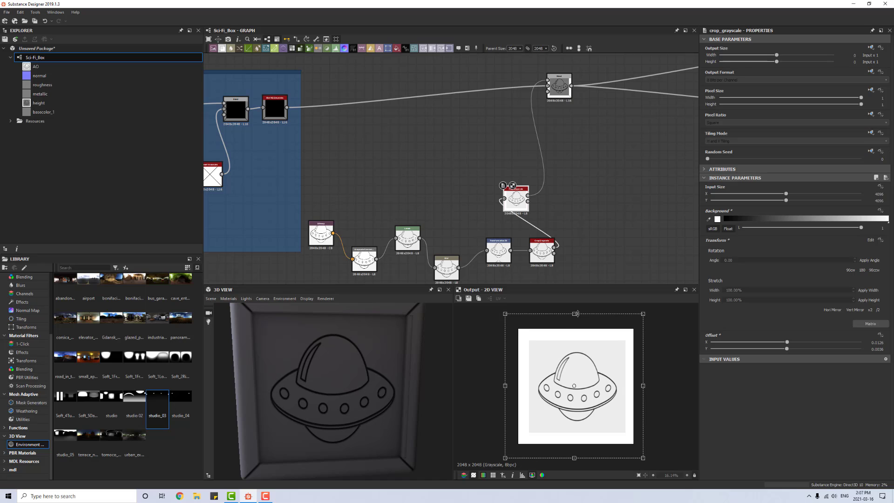
pyautogui.moveTo(643, 386); pyautogui.dragTo(647, 385)
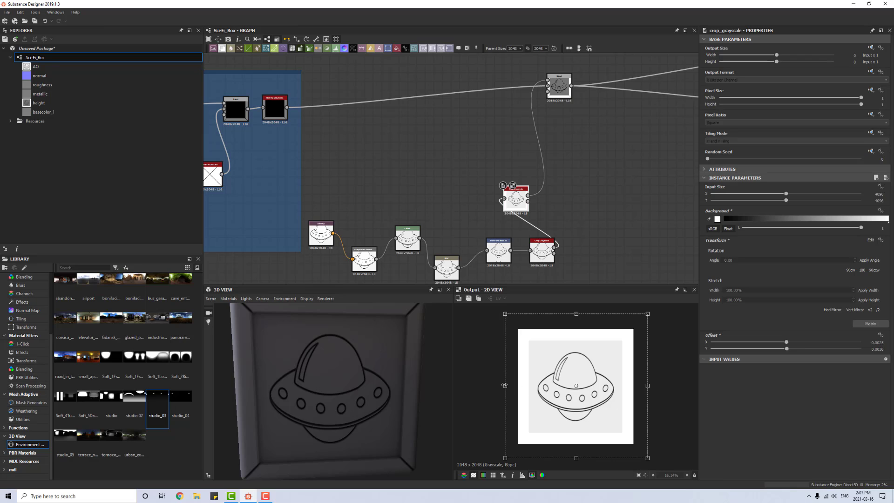
pyautogui.moveTo(504, 386); pyautogui.dragTo(503, 386)
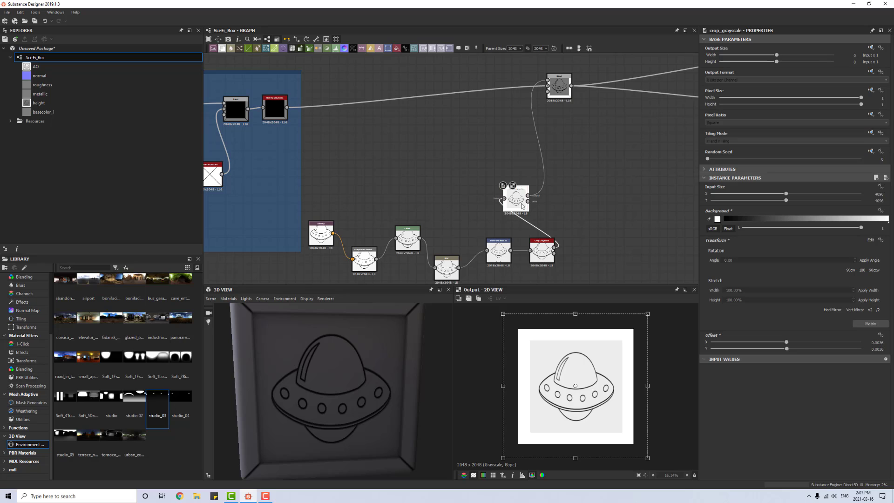
# Step: Insert a Levels node between the second crop and the Blend node, and lower its white input and output levels to even out the background
pyautogui.press('space')
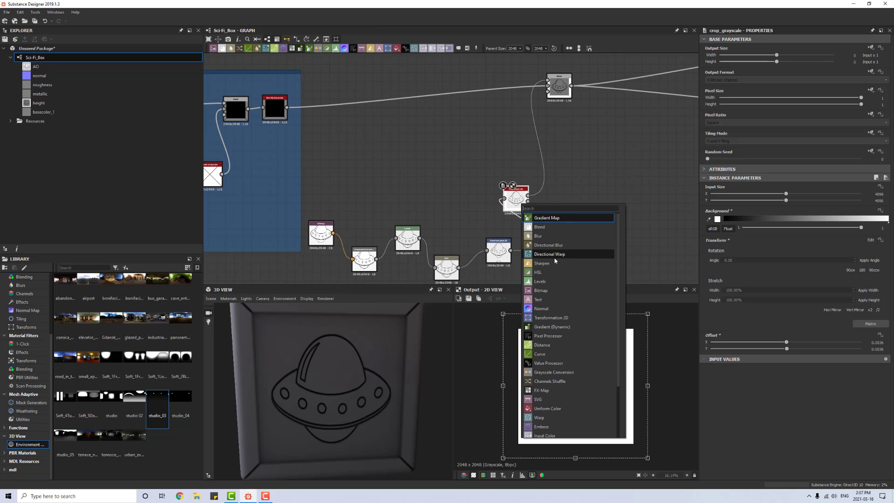
pyautogui.click(540, 282)
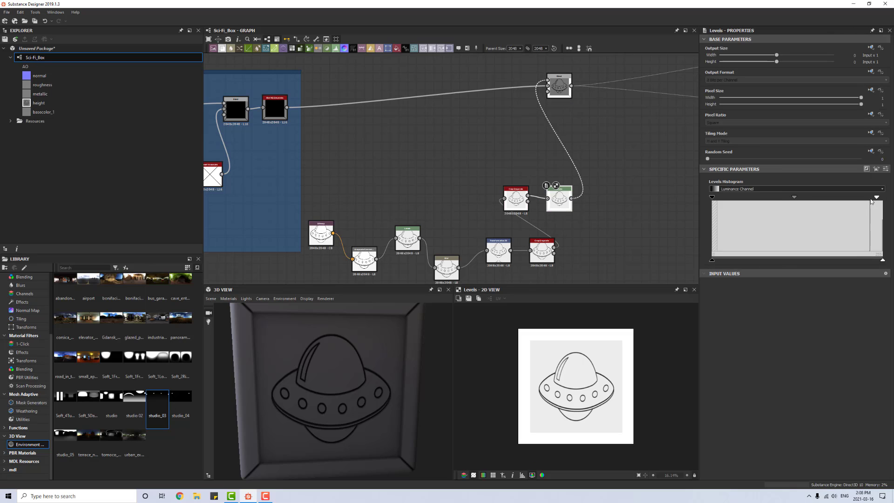
pyautogui.moveTo(883, 198); pyautogui.dragTo(866, 198)
pyautogui.moveTo(883, 261); pyautogui.dragTo(863, 260)
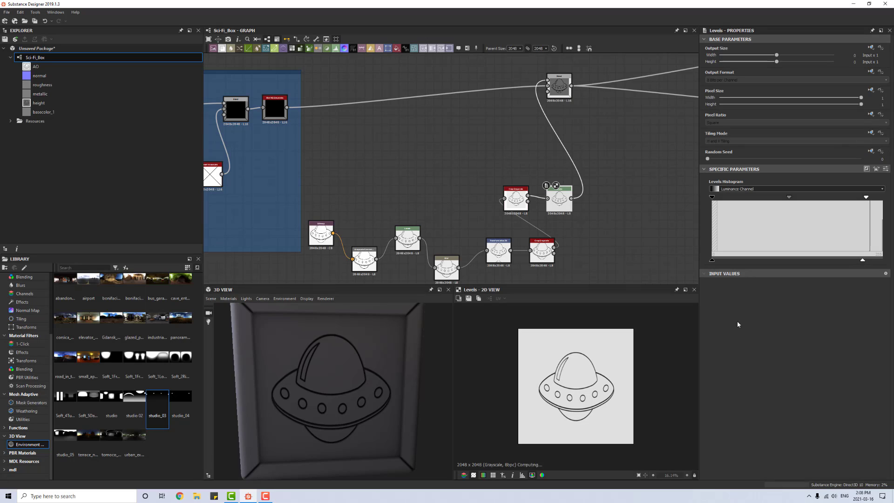
pyautogui.moveTo(342, 356); pyautogui.dragTo(446, 343)
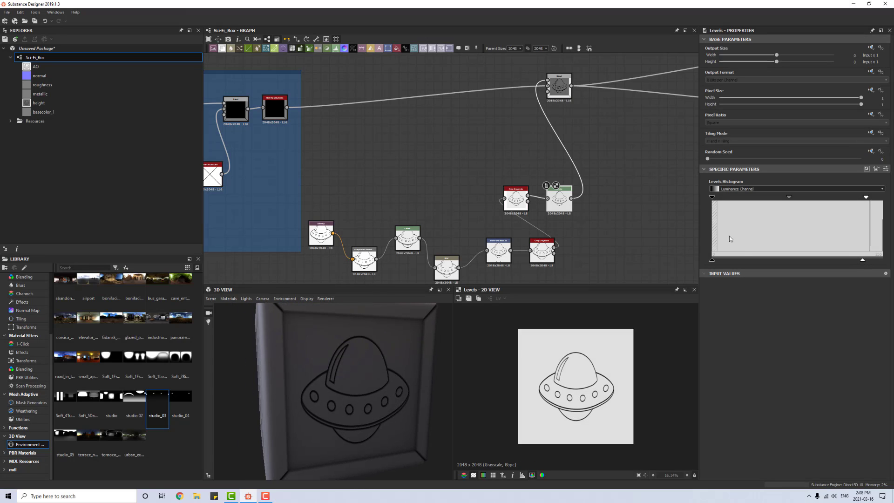
# Step: Raise the Levels node's black input and output levels slightly, and check the spaceship's lines on the box up close
pyautogui.moveTo(711, 197); pyautogui.dragTo(718, 213)
pyautogui.moveTo(712, 261); pyautogui.dragTo(720, 258)
pyautogui.moveTo(350, 368)
pyautogui.mouseDown()
pyautogui.moveTo(360, 354)
pyautogui.moveTo(345, 372)
pyautogui.mouseUp()
pyautogui.scroll(5, 348, 372)
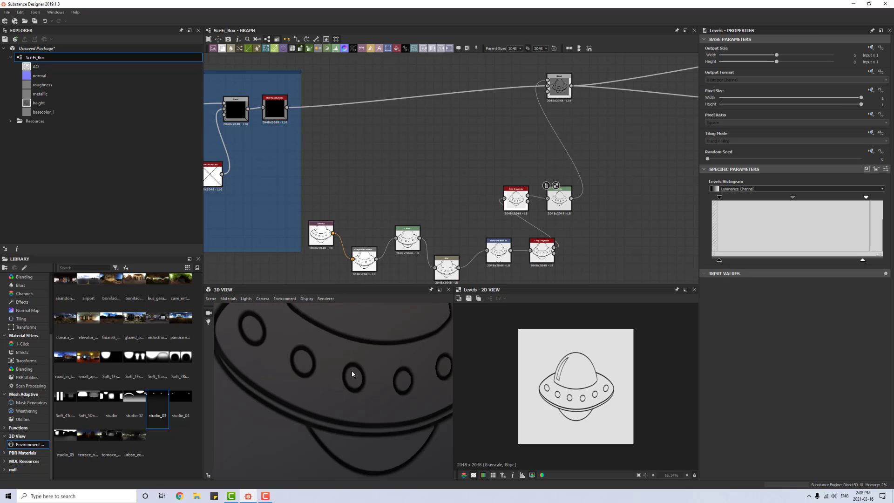
pyautogui.scroll(-2, 353, 367)
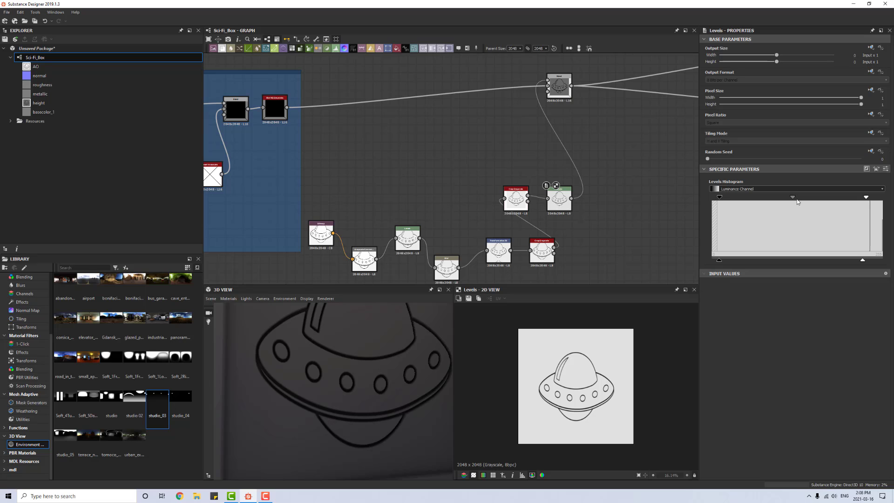
# Step: Shift the Levels node's midtone well toward black to thin and lighten the spaceship's lines, and inspect the relief
pyautogui.moveTo(797, 201); pyautogui.dragTo(740, 205)
pyautogui.scroll(5, 324, 424)
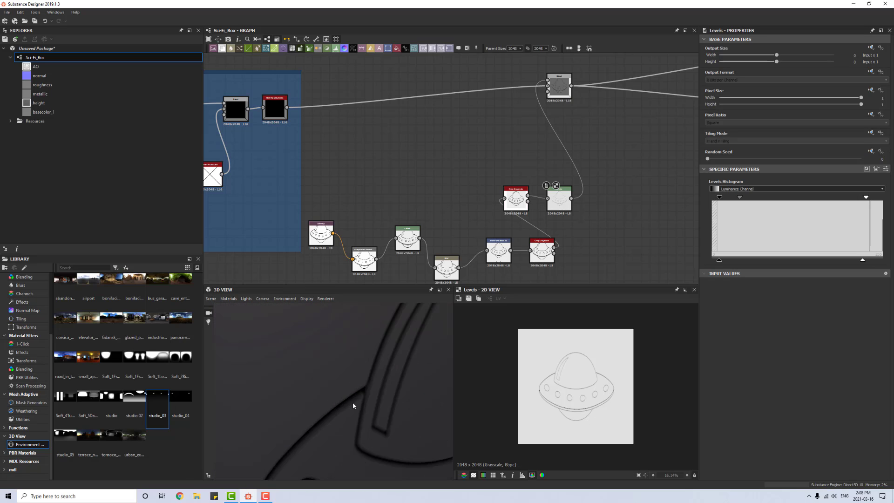
pyautogui.moveTo(735, 200); pyautogui.dragTo(755, 200)
pyautogui.scroll(-5, 392, 414)
pyautogui.moveTo(390, 404); pyautogui.dragTo(349, 391)
pyautogui.scroll(-2, 374, 392)
pyautogui.scroll(5, 350, 391)
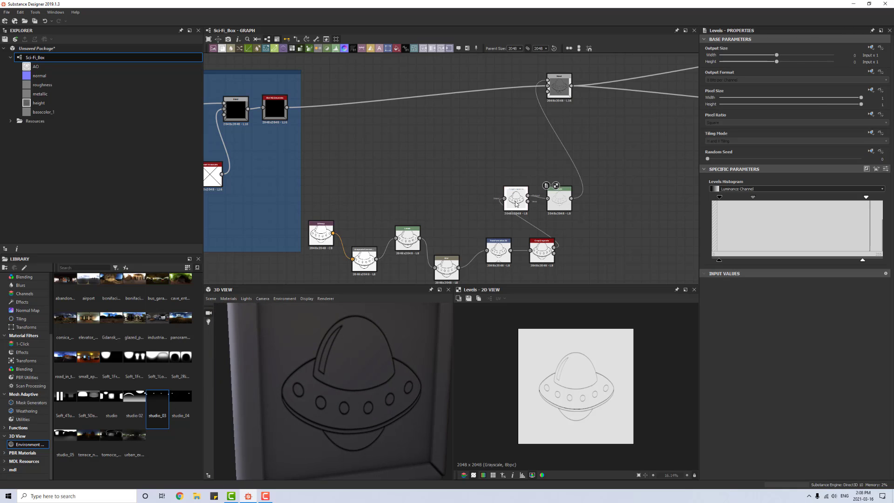
# Step: Insert a Blur node between the Levels node and the Blend node
pyautogui.moveTo(571, 198); pyautogui.dragTo(590, 198)
pyautogui.click(588, 219)
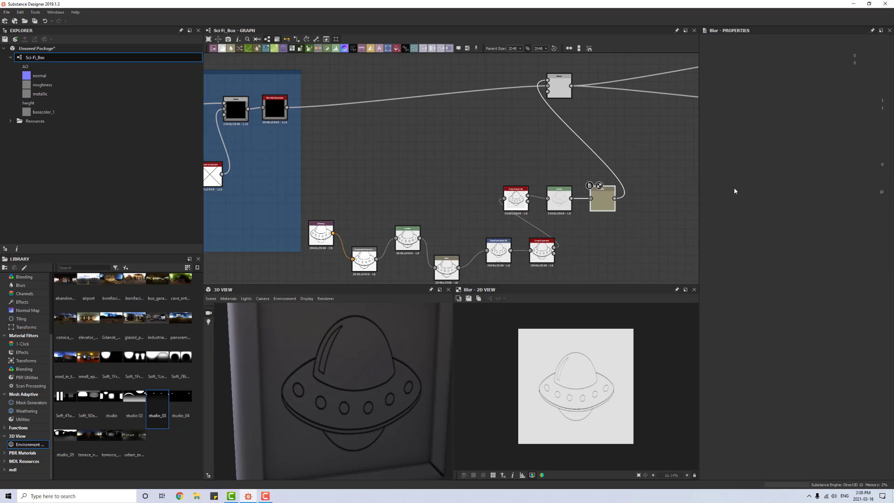
# Step: Set the Blur node's intensity to 1 and examine the spaceship's softened lines on the box up close
pyautogui.write('1')
pyautogui.press('Return')
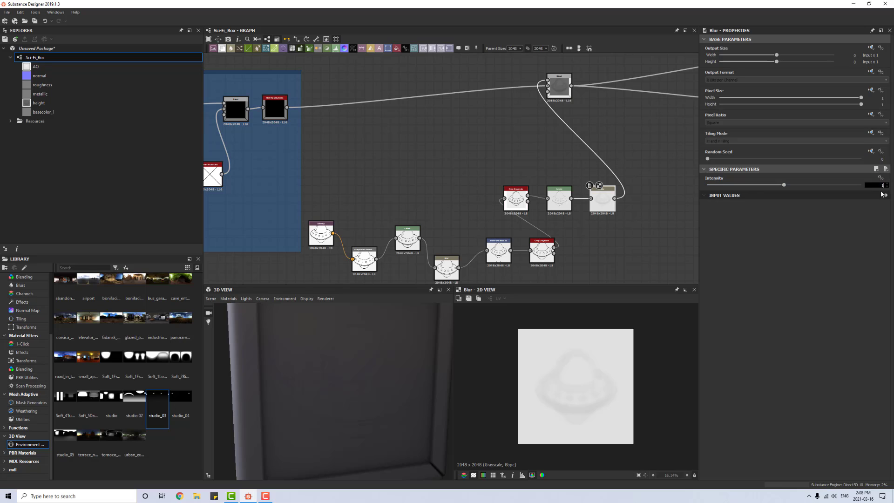
pyautogui.scroll(3, 326, 380)
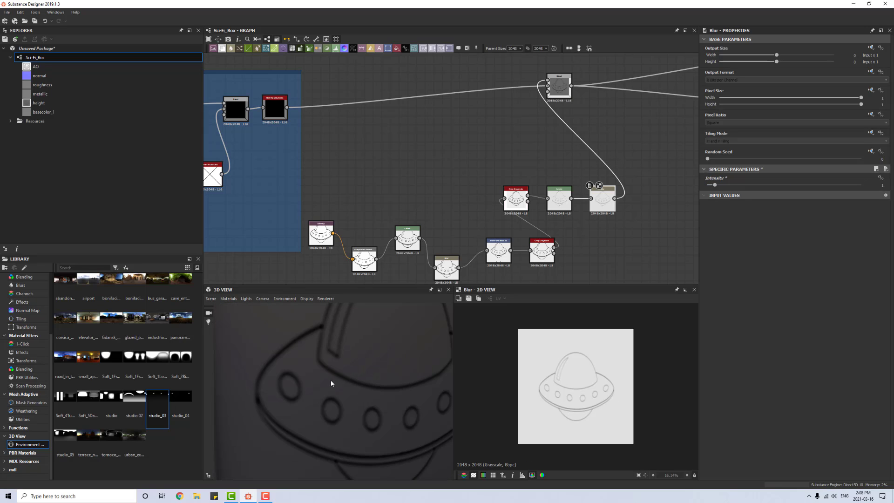
pyautogui.scroll(-2, 330, 380)
pyautogui.scroll(2, 333, 379)
pyautogui.scroll(2, 334, 379)
pyautogui.moveTo(365, 449); pyautogui.dragTo(314, 360, button='middle')
pyautogui.scroll(-4, 330, 423)
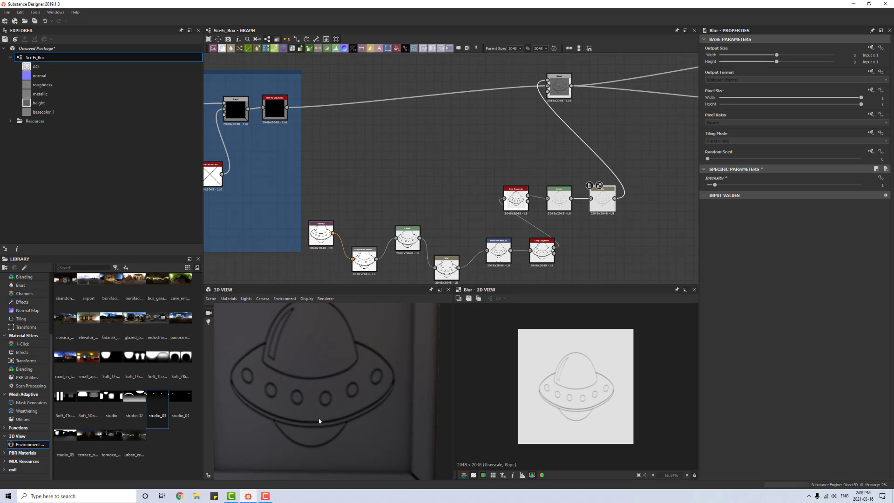
pyautogui.moveTo(340, 399); pyautogui.dragTo(317, 404)
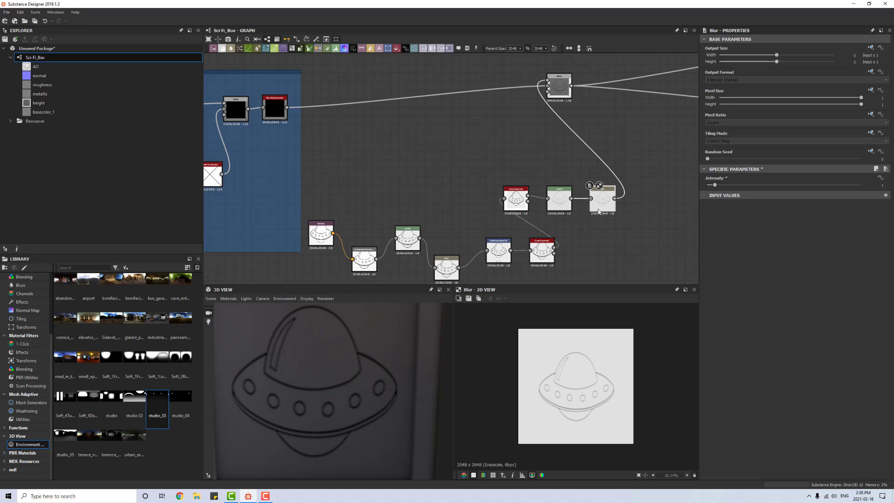
pyautogui.scroll(4, 282, 404)
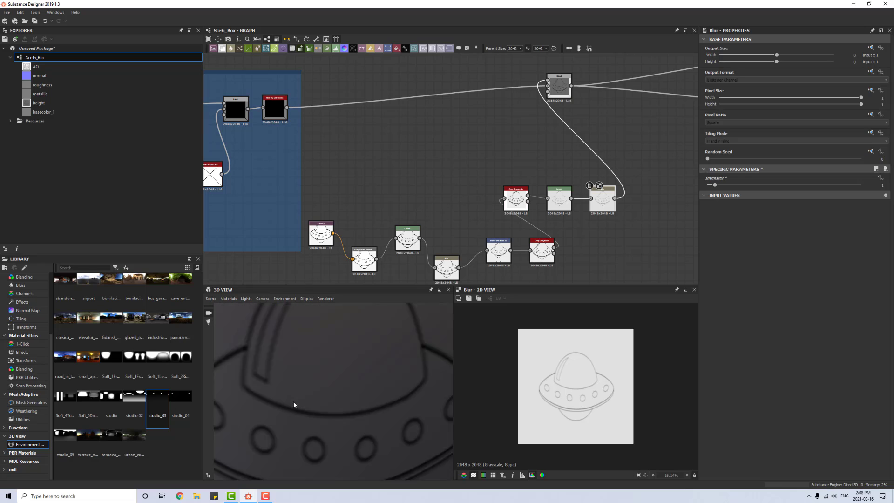
pyautogui.scroll(-2, 306, 382)
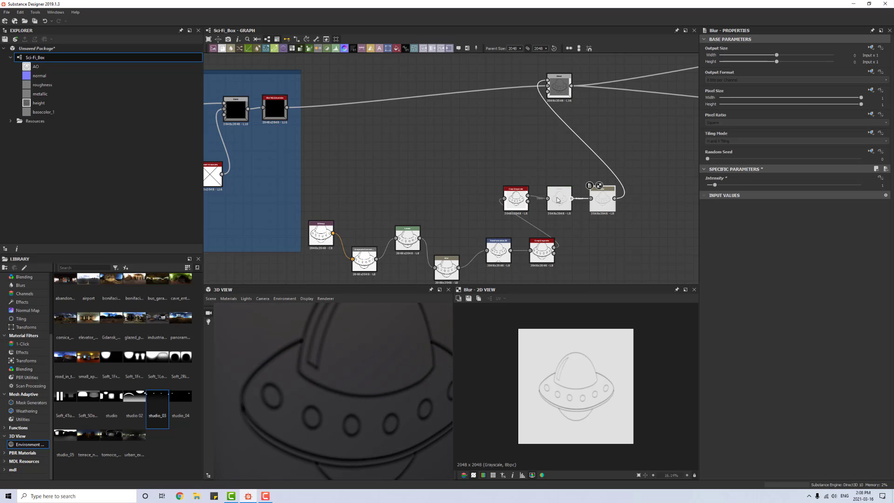
# Step: Make room before the Blur node and insert an Edge Detect node between the Levels and Blur nodes
pyautogui.moveTo(560, 191); pyautogui.dragTo(510, 192)
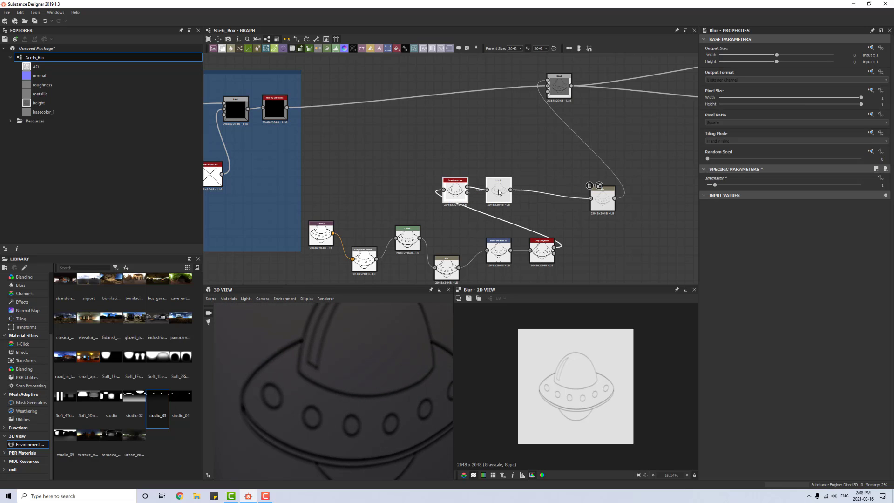
pyautogui.click(499, 192)
pyautogui.press('space')
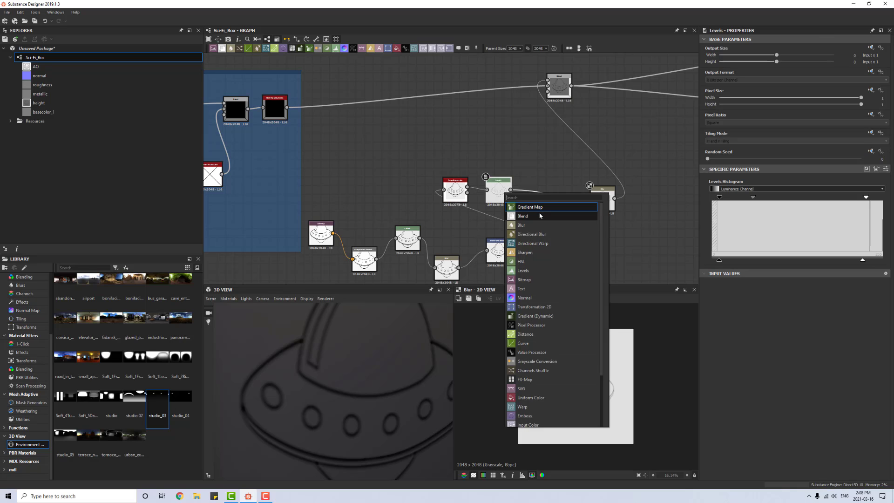
pyautogui.write('edge')
pyautogui.click(540, 209)
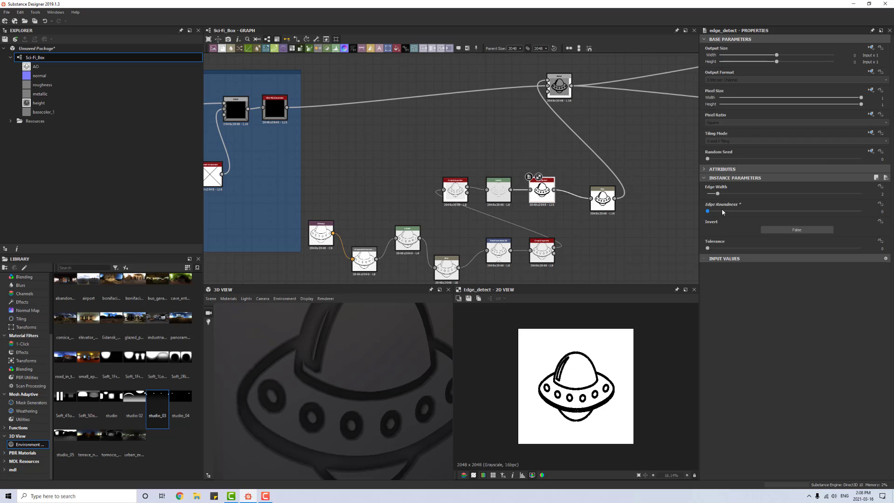
# Step: Set the Edge Detect node's edge width to 1.46 and edge roundness to 1.34, checking the spaceship's outlines on the box
pyautogui.moveTo(716, 197); pyautogui.dragTo(713, 196)
pyautogui.scroll(4, 568, 385)
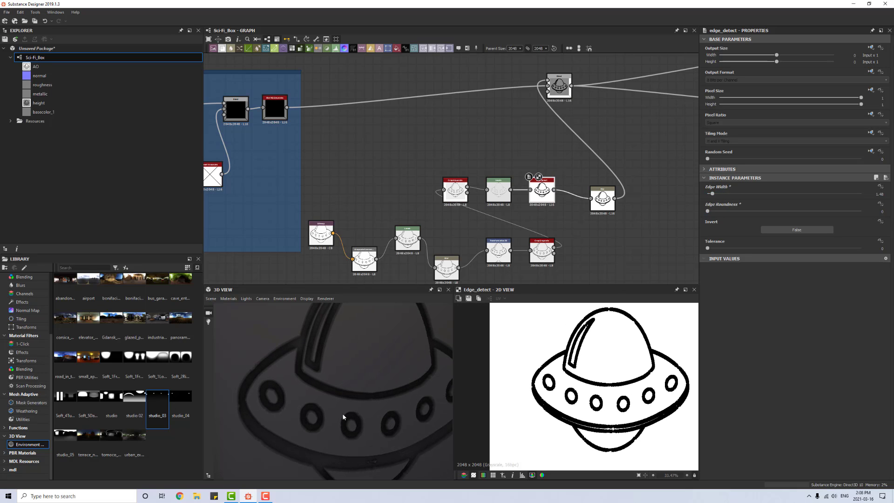
pyautogui.scroll(3, 356, 409)
pyautogui.scroll(2, 356, 409)
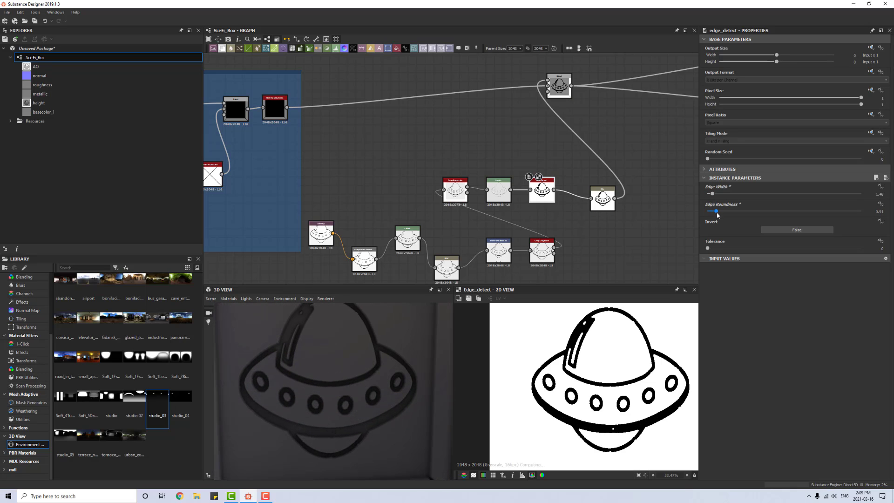
pyautogui.moveTo(708, 212)
pyautogui.mouseDown()
pyautogui.moveTo(744, 214)
pyautogui.moveTo(720, 217)
pyautogui.mouseUp()
pyautogui.scroll(-5, 321, 367)
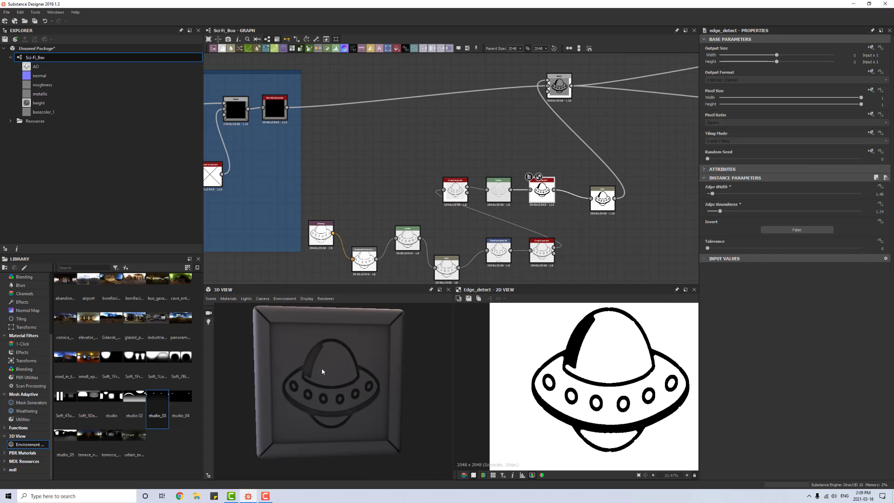
pyautogui.moveTo(322, 367); pyautogui.dragTo(345, 368)
pyautogui.scroll(4, 348, 368)
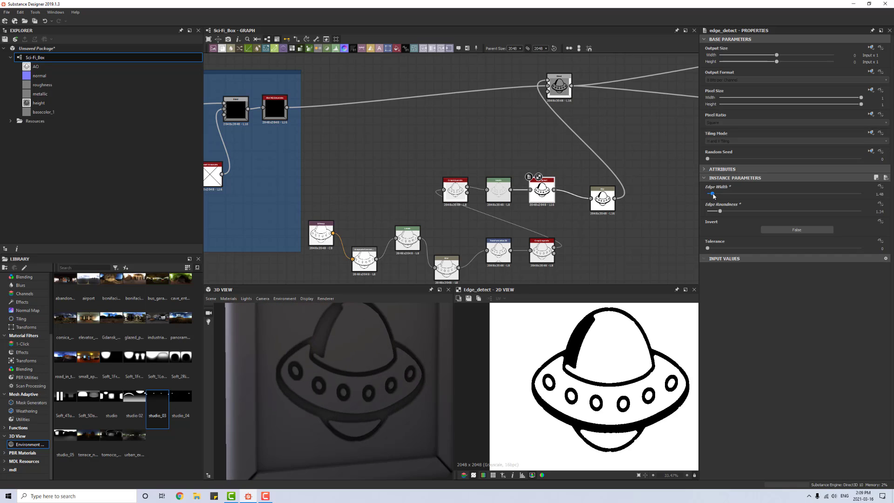
# Step: Set the Edge Detect node's edge width to 2.12 and inspect the spaceship on the box
pyautogui.moveTo(714, 196); pyautogui.dragTo(719, 196)
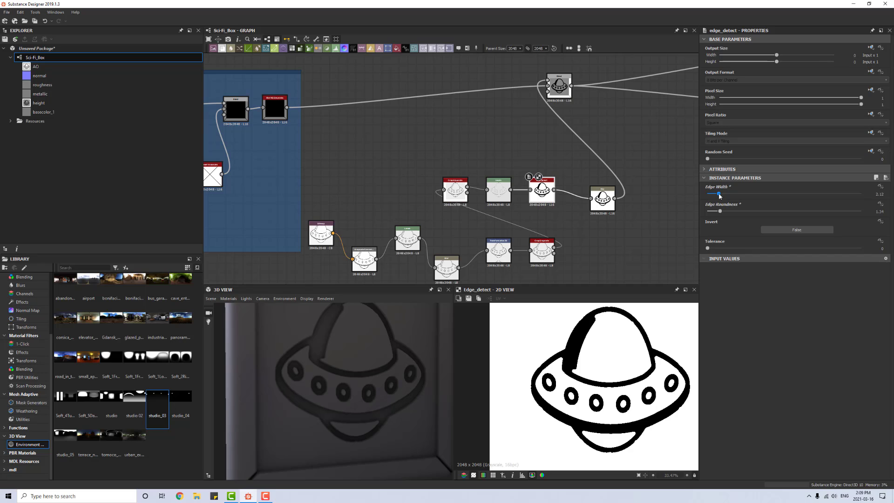
pyautogui.scroll(-5, 354, 398)
pyautogui.moveTo(354, 397)
pyautogui.mouseDown()
pyautogui.moveTo(362, 387)
pyautogui.moveTo(357, 402)
pyautogui.mouseUp()
pyautogui.scroll(5, 359, 393)
pyautogui.scroll(-3, 348, 399)
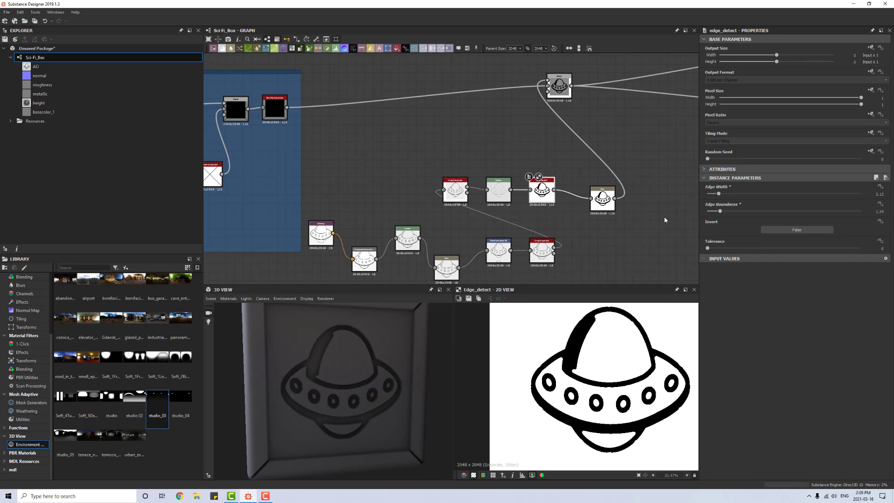
# Step: Shift the midtone of the Levels node before Edge Detect further toward black, and reselect the Edge Detect node
pyautogui.click(498, 190)
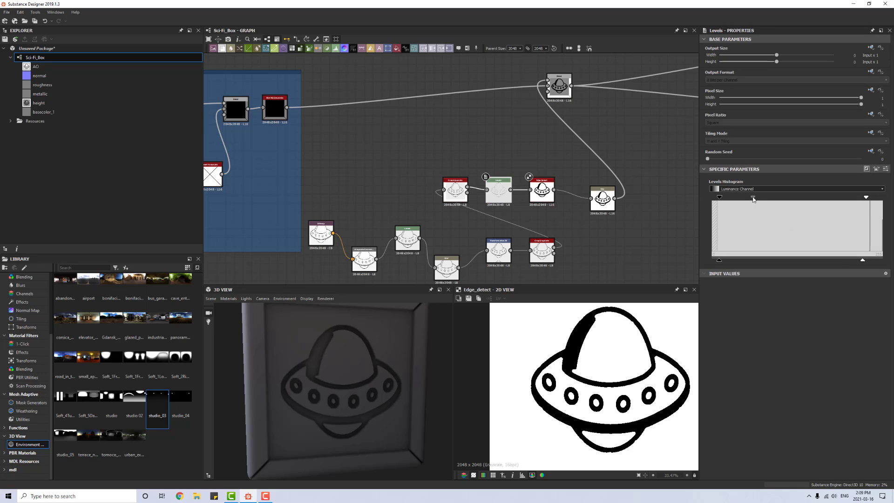
pyautogui.moveTo(754, 199); pyautogui.dragTo(729, 197)
pyautogui.click(550, 196)
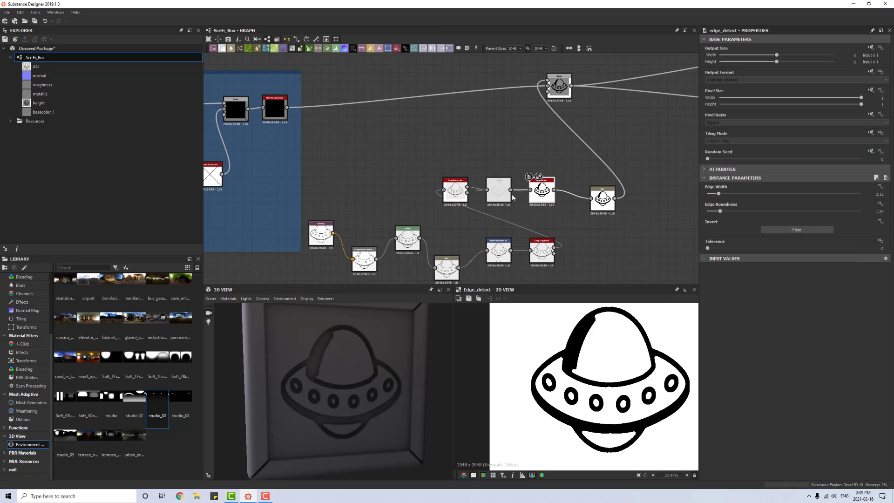
# Step: Try to wire the Crop Grayscale node straight into Edge Detect, with the Levels node moved after it
pyautogui.click(516, 190)
pyautogui.press('Delete')
pyautogui.moveTo(503, 181); pyautogui.dragTo(511, 185)
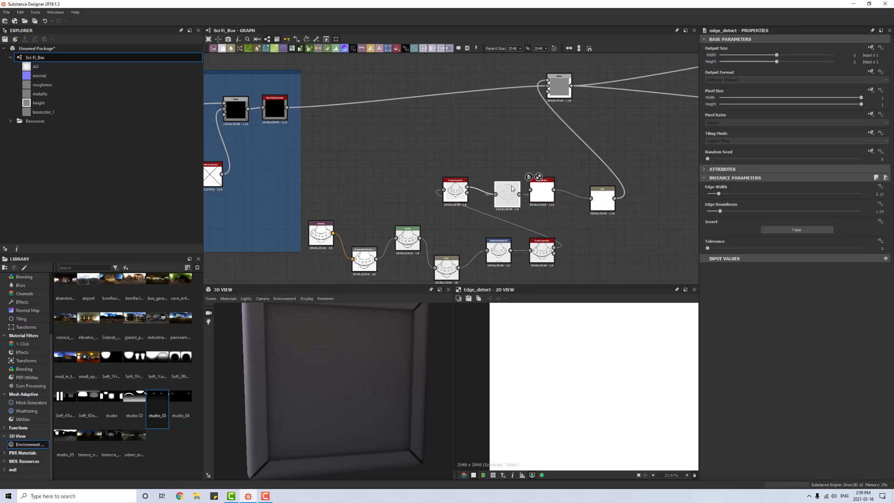
pyautogui.click(487, 194)
pyautogui.press('Delete')
pyautogui.click(568, 193)
pyautogui.press('Delete')
pyautogui.moveTo(545, 184)
pyautogui.mouseDown()
pyautogui.moveTo(488, 165)
pyautogui.moveTo(546, 194)
pyautogui.mouseUp()
pyautogui.moveTo(487, 167); pyautogui.dragTo(529, 199)
pyautogui.scroll(6, 500, 201)
pyautogui.scroll(-4, 554, 395)
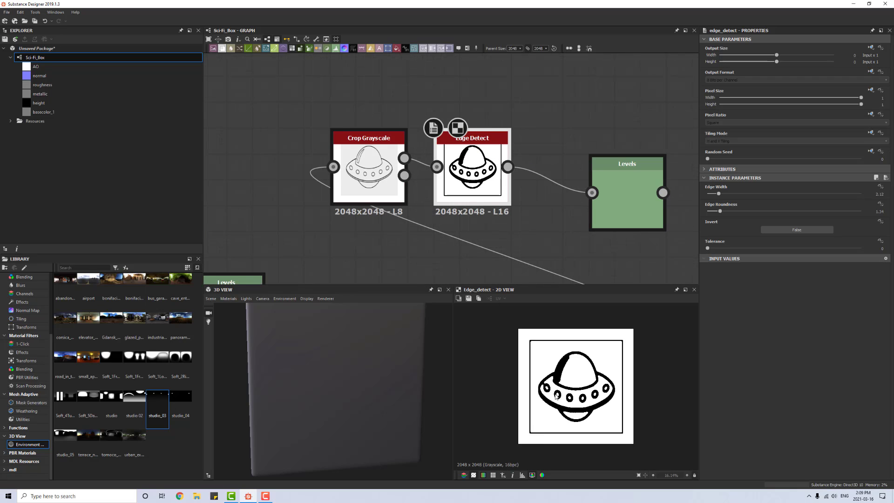
pyautogui.scroll(1, 589, 389)
pyautogui.click(396, 176)
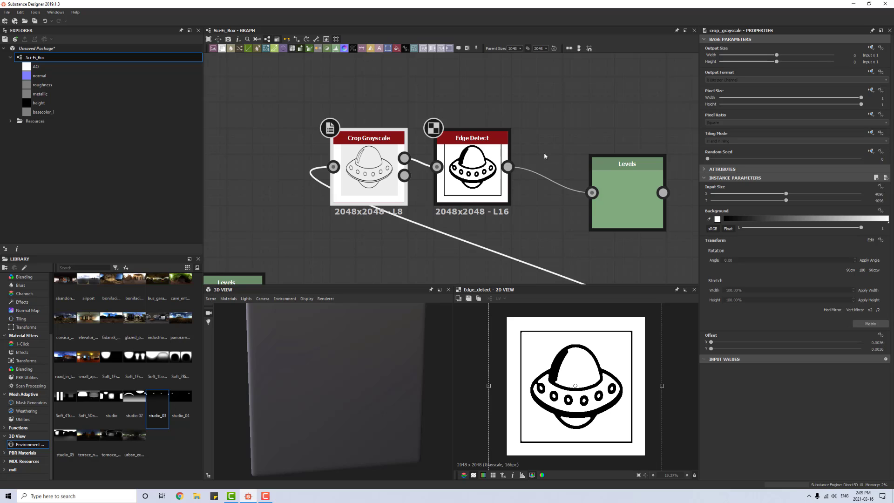
# Step: Undo the rewiring and node moves around the Levels and Edge Detect nodes
pyautogui.hotkey('ctrl', 'z')
pyautogui.hotkey('ctrl', 'z')
pyautogui.hotkey('ctrl', 'z')
pyautogui.hotkey('ctrl', 'z')
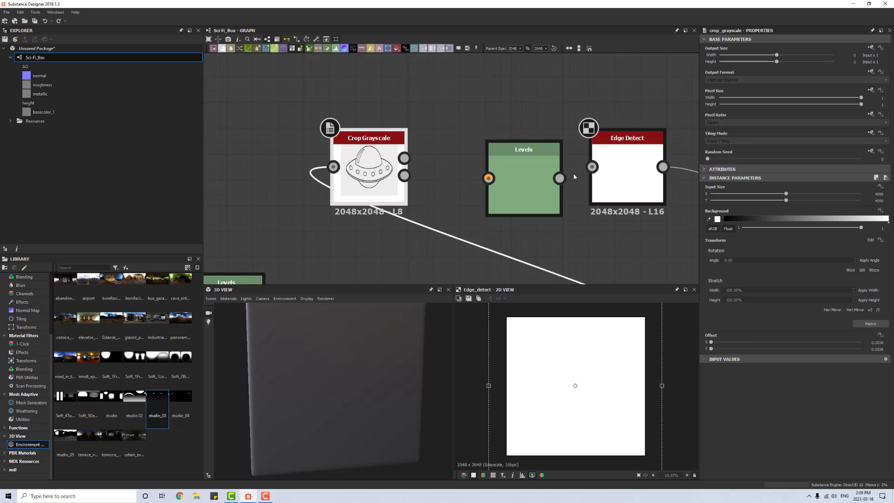
pyautogui.hotkey('ctrl', 'z')
pyautogui.hotkey('ctrl', 'z')
pyautogui.hotkey('ctrl', 'z')
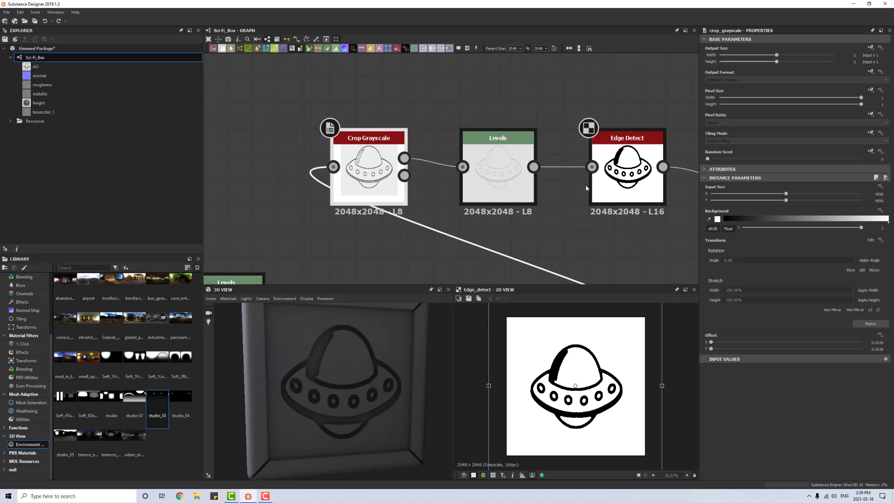
# Step: Insert a second Levels node between the Edge Detect and Blur nodes and align it in the chain
pyautogui.scroll(-2, 587, 188)
pyautogui.moveTo(639, 195); pyautogui.dragTo(495, 184, button='middle')
pyautogui.click(496, 183)
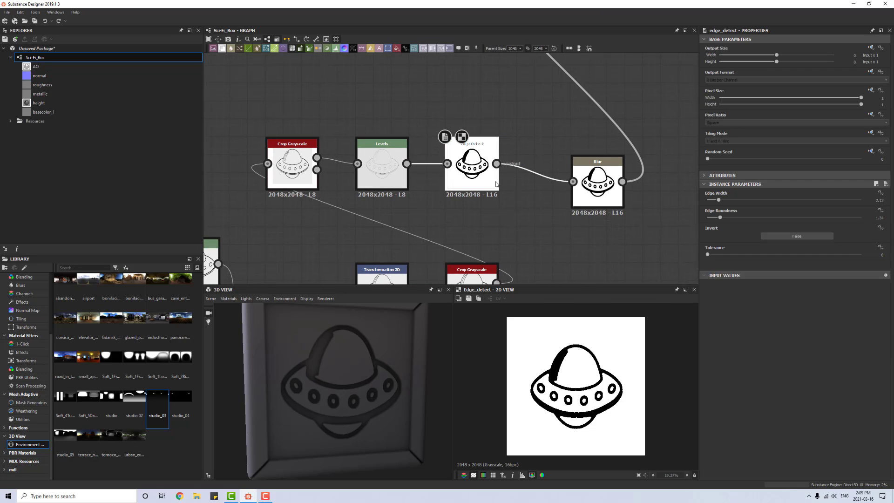
pyautogui.rightClick(496, 183)
pyautogui.click(522, 257)
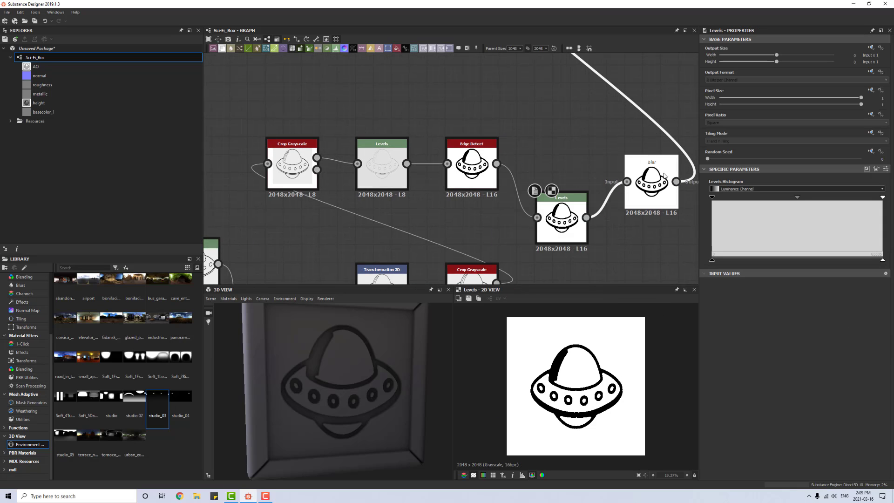
pyautogui.moveTo(563, 211); pyautogui.dragTo(563, 185)
# Step: Raise the new Levels node's black output level and shift its midtone toward white to soften the spaceship, and inspect the box
pyautogui.moveTo(798, 198); pyautogui.dragTo(866, 197)
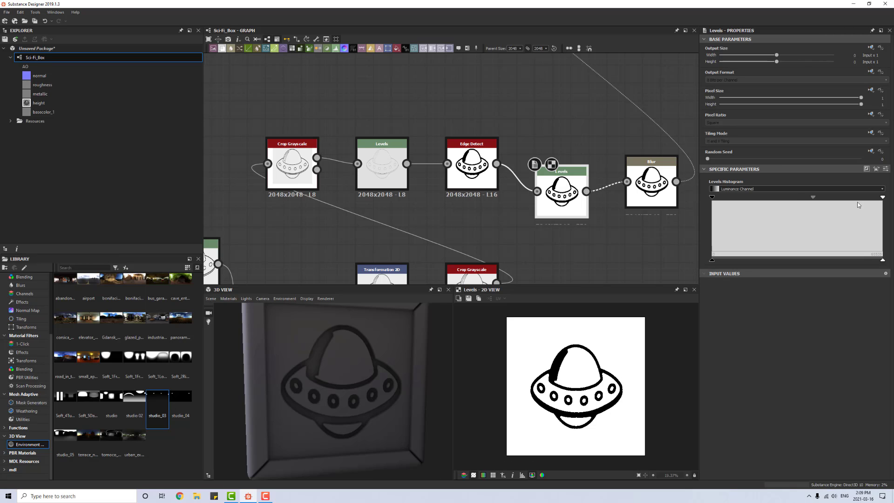
pyautogui.moveTo(713, 260); pyautogui.dragTo(855, 259)
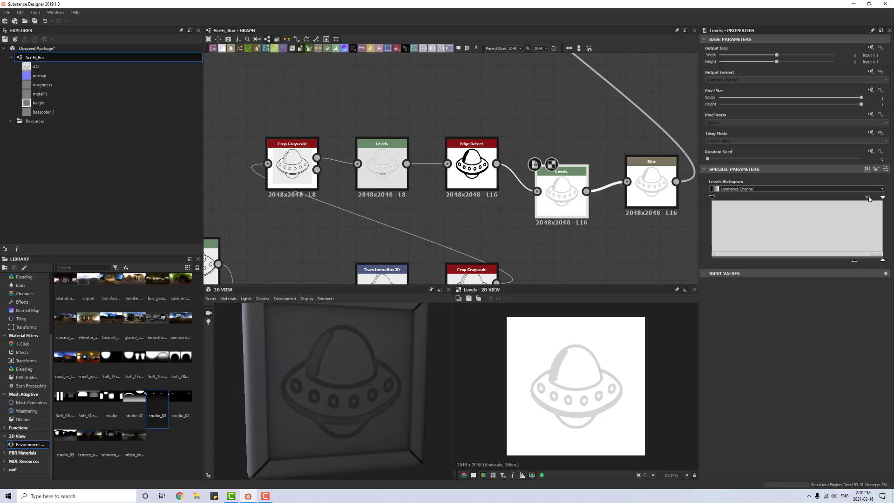
pyautogui.moveTo(869, 198)
pyautogui.mouseDown()
pyautogui.moveTo(805, 199)
pyautogui.moveTo(861, 206)
pyautogui.mouseUp()
pyautogui.scroll(4, 348, 393)
pyautogui.moveTo(351, 395)
pyautogui.mouseDown()
pyautogui.moveTo(359, 370)
pyautogui.moveTo(373, 397)
pyautogui.moveTo(354, 392)
pyautogui.moveTo(386, 395)
pyautogui.moveTo(361, 392)
pyautogui.moveTo(378, 410)
pyautogui.moveTo(357, 421)
pyautogui.moveTo(365, 386)
pyautogui.mouseUp()
pyautogui.scroll(-4, 353, 391)
pyautogui.scroll(-5, 569, 124)
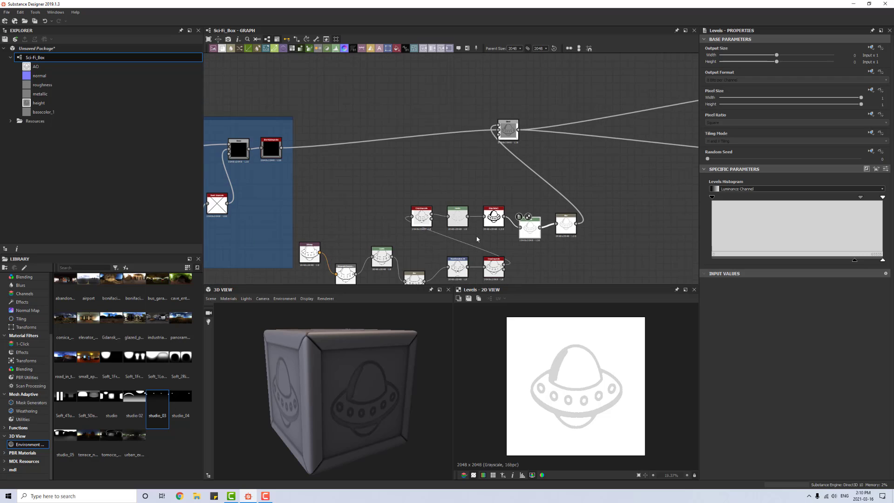
pyautogui.moveTo(344, 403)
pyautogui.mouseDown()
pyautogui.moveTo(325, 407)
pyautogui.moveTo(317, 379)
pyautogui.moveTo(342, 399)
pyautogui.mouseUp()
pyautogui.scroll(-3, 487, 226)
# Step: Insert a Blur node after the Blend node that combines the box and the spaceship, ahead of the height and AO branches
pyautogui.moveTo(608, 163); pyautogui.dragTo(457, 187, button='middle')
pyautogui.scroll(2, 485, 179)
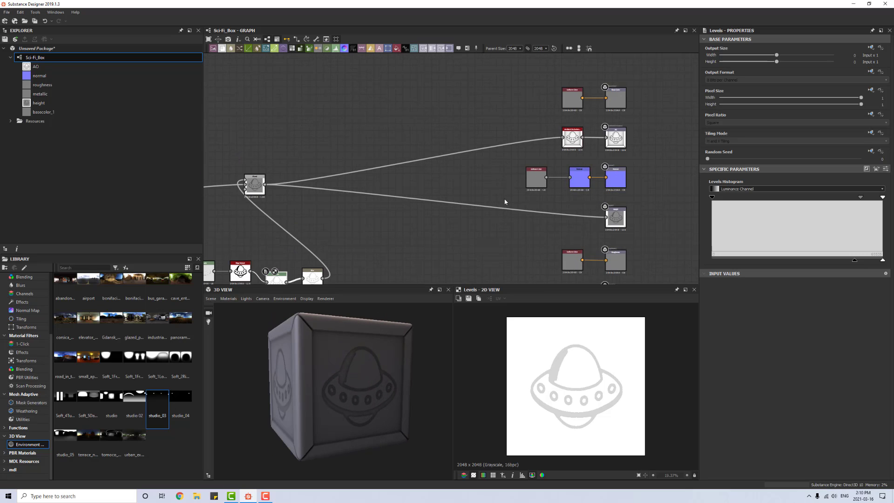
pyautogui.moveTo(321, 198); pyautogui.dragTo(460, 210, button='middle')
pyautogui.scroll(2, 460, 210)
pyautogui.click(383, 181)
pyautogui.press('space')
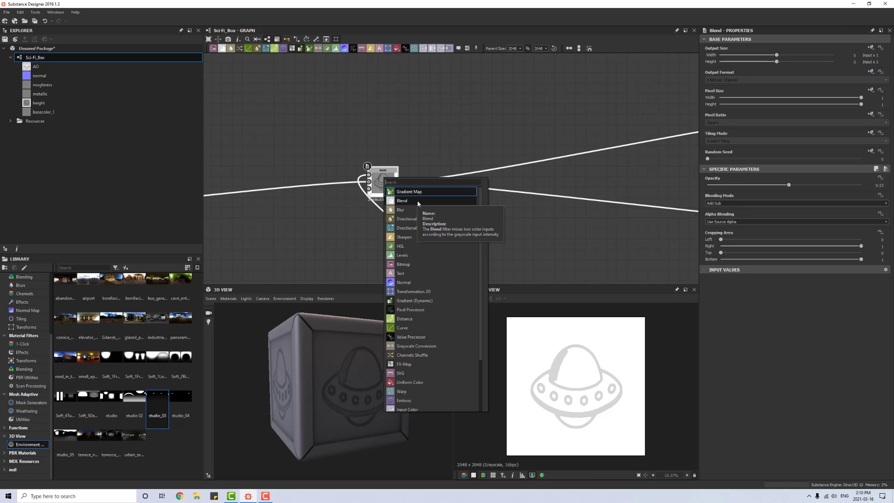
pyautogui.click(418, 210)
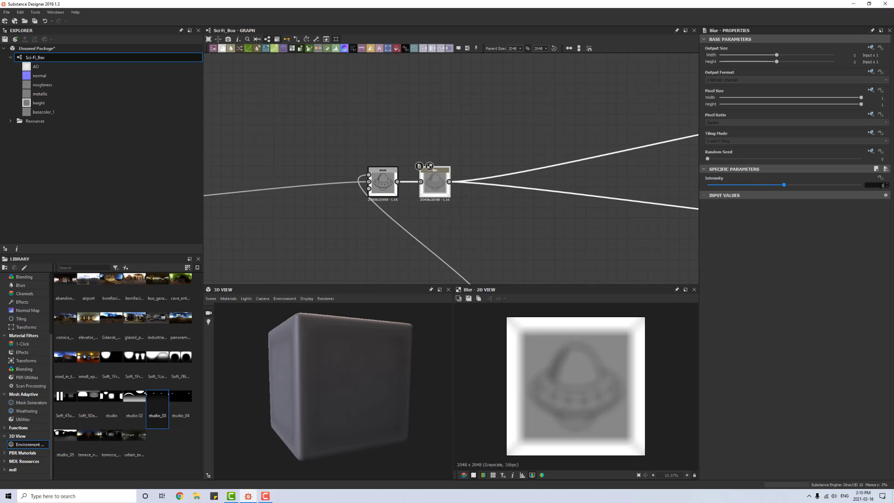
# Step: Set the new Blur node's intensity to 1 and examine the softened box edges and relief
pyautogui.press('Return')
pyautogui.moveTo(371, 385)
pyautogui.mouseDown()
pyautogui.moveTo(382, 398)
pyautogui.moveTo(349, 351)
pyautogui.moveTo(359, 379)
pyautogui.mouseUp()
pyautogui.scroll(5, 359, 369)
pyautogui.scroll(4, 362, 374)
pyautogui.scroll(-7, 362, 379)
pyautogui.scroll(-4, 359, 380)
pyautogui.scroll(-4, 445, 213)
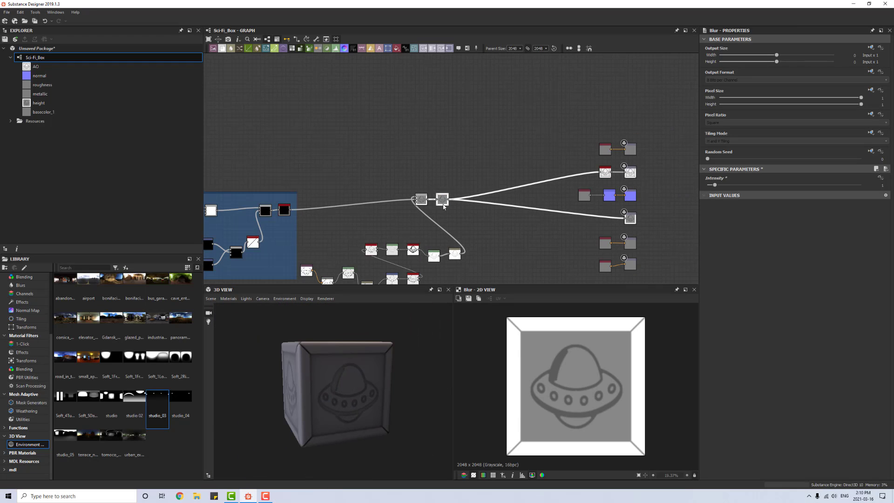
# Step: Group all the spaceship nodes in a frame titled "Flying Saucer"
pyautogui.moveTo(460, 240); pyautogui.dragTo(483, 205, button='middle')
pyautogui.moveTo(323, 205); pyautogui.dragTo(485, 275)
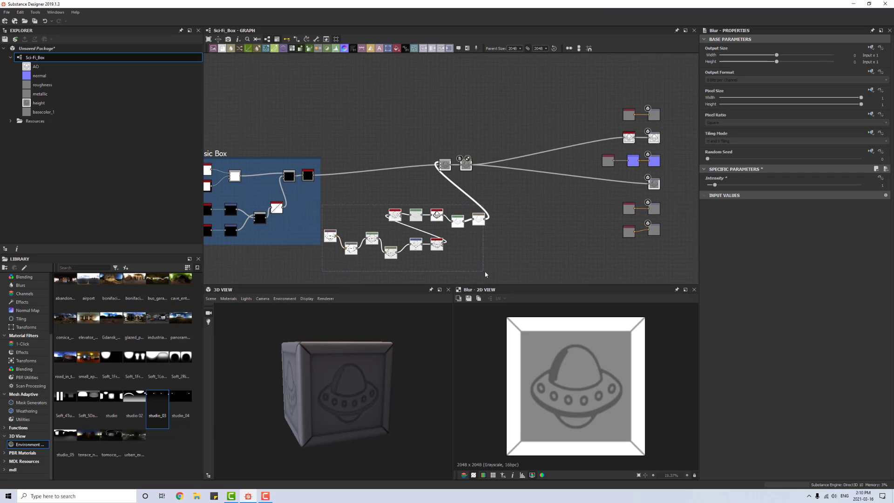
pyautogui.click(468, 49)
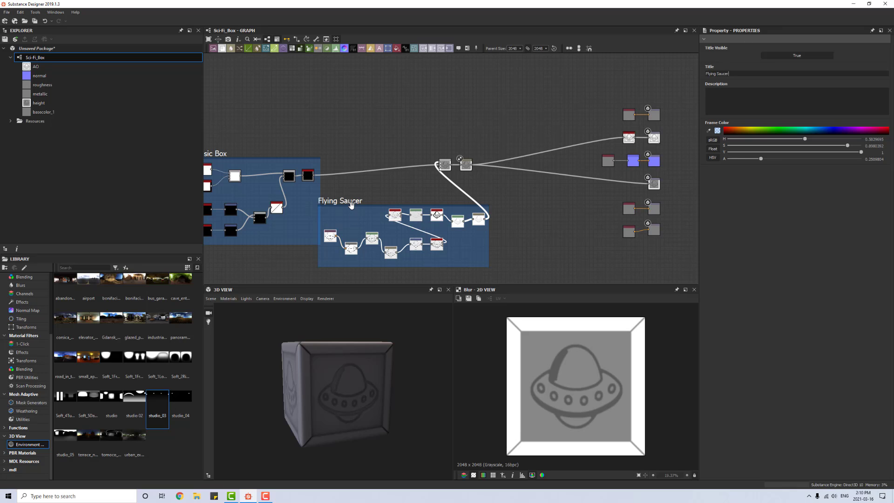
# Step: Move the Flying Saucer frame clear of the basic box frame and nudge the Blend node in line with its Blur node
pyautogui.moveTo(352, 204); pyautogui.dragTo(364, 219)
pyautogui.click(443, 165)
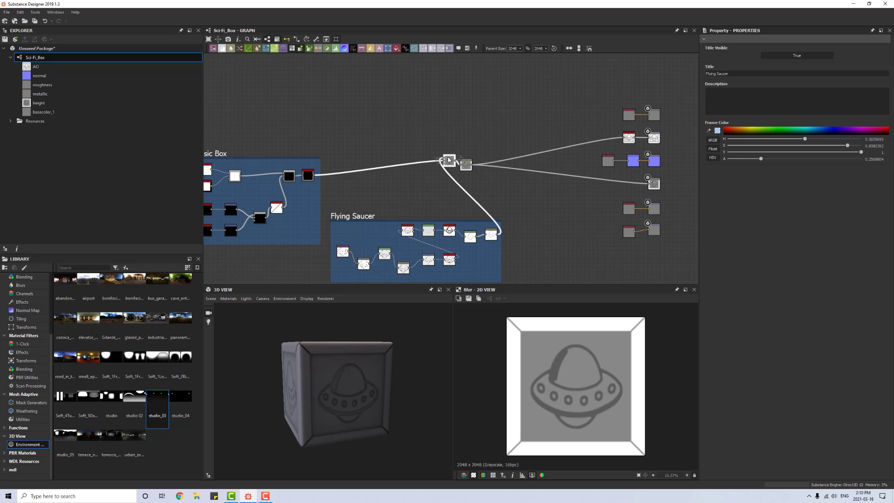
pyautogui.scroll(2, 479, 188)
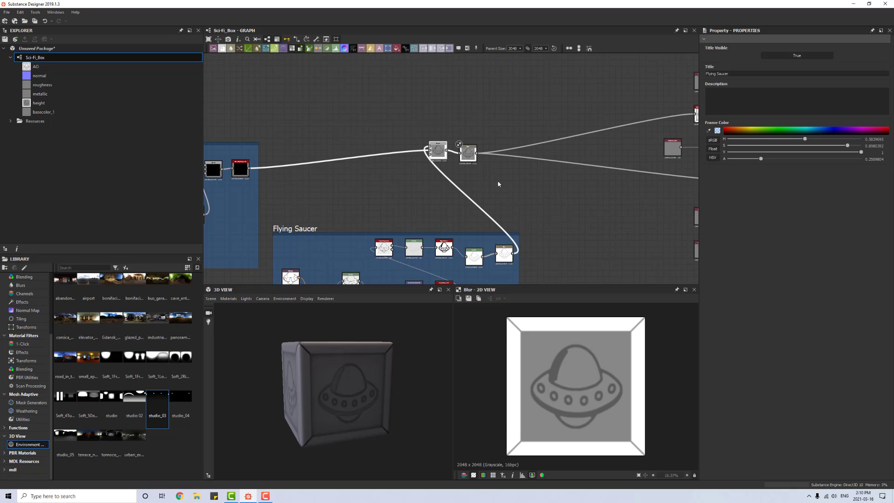
# Step: Add a reroute point on the link from the Flying Saucer's Blur node and place it ahead of the Blend node
pyautogui.scroll(2, 496, 186)
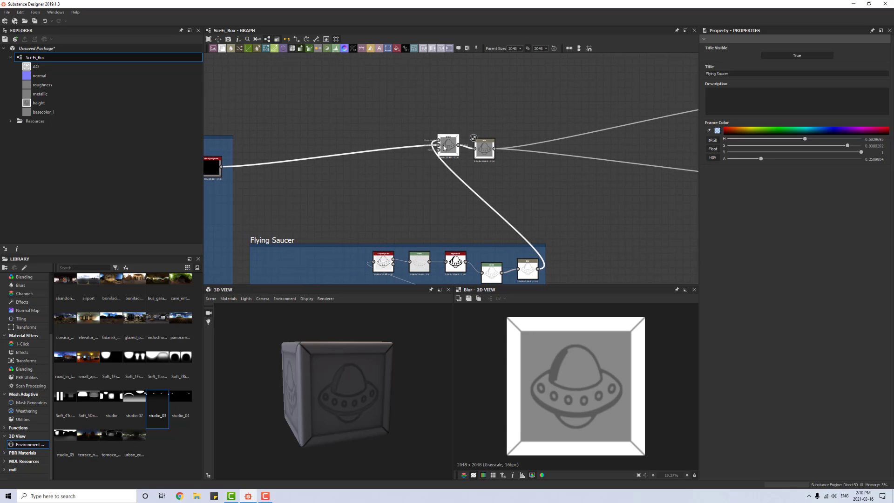
pyautogui.scroll(3, 444, 148)
pyautogui.click(499, 215)
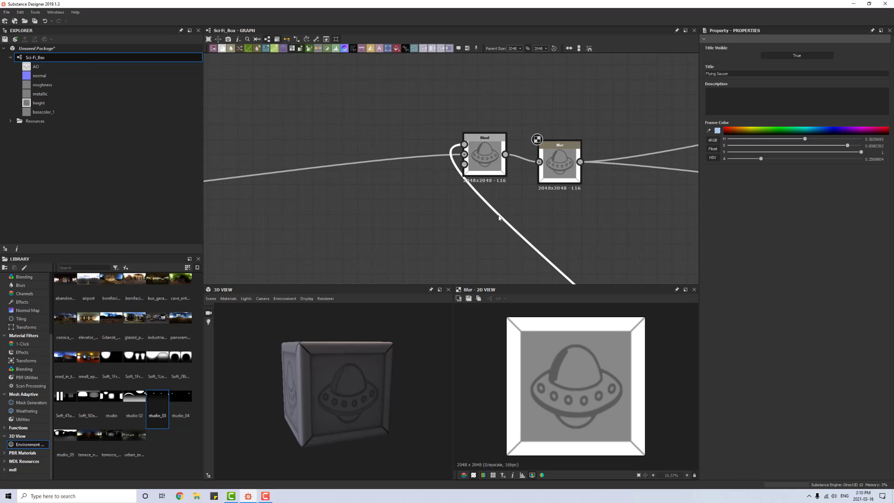
pyautogui.scroll(-5, 533, 205)
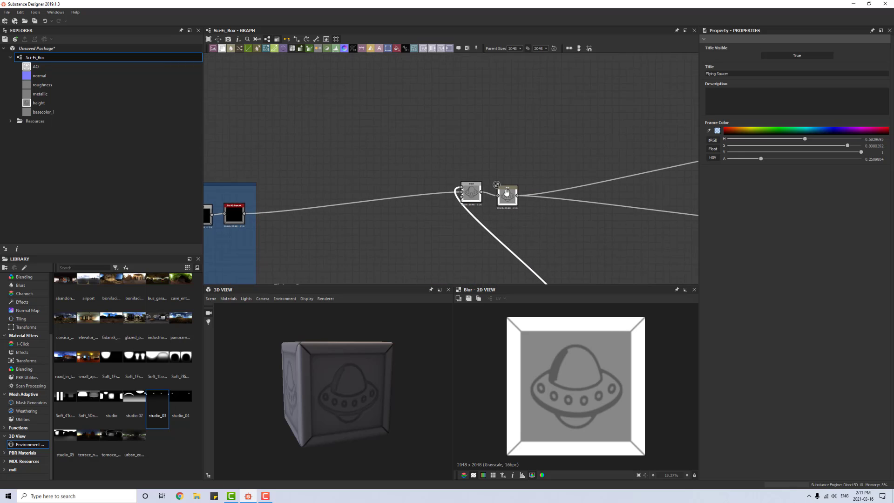
pyautogui.moveTo(530, 242); pyautogui.dragTo(517, 183, button='middle')
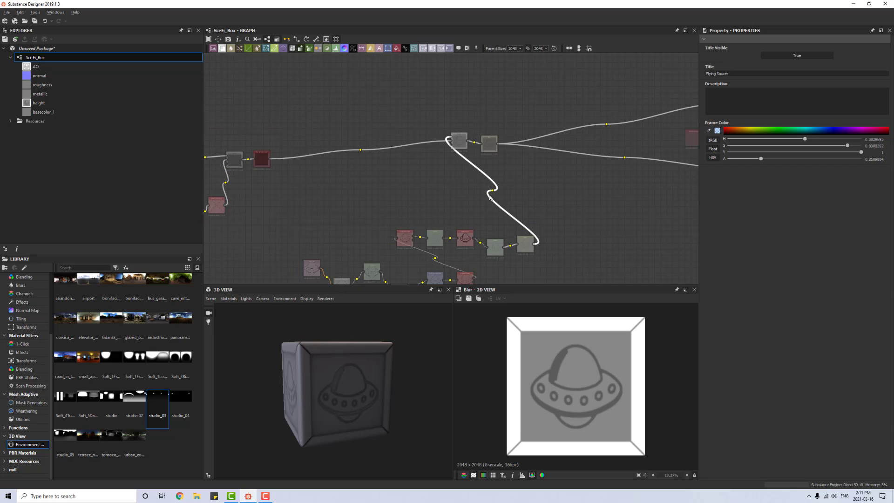
pyautogui.moveTo(492, 192); pyautogui.dragTo(415, 134)
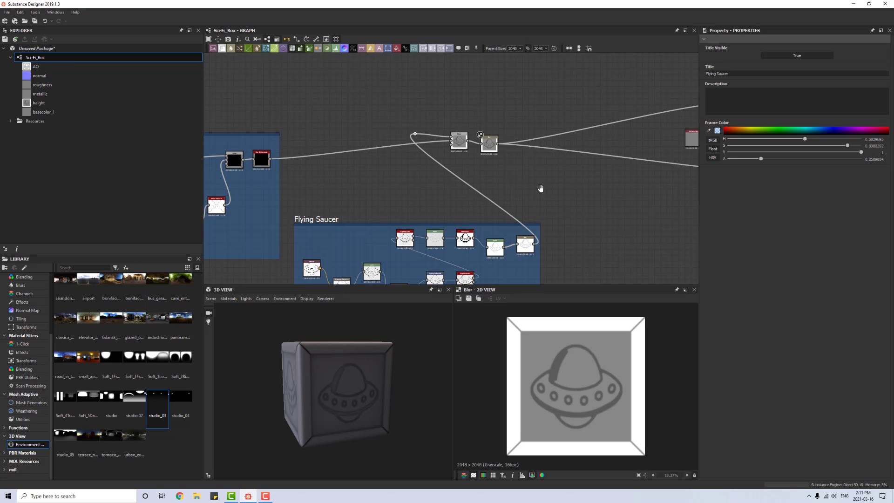
# Step: Examine the output nodes, the final Blur node's settings, the saucer relief on the 3D box and the Flying Saucer nodes
pyautogui.scroll(-2, 541, 188)
pyautogui.moveTo(661, 186); pyautogui.dragTo(579, 186, button='middle')
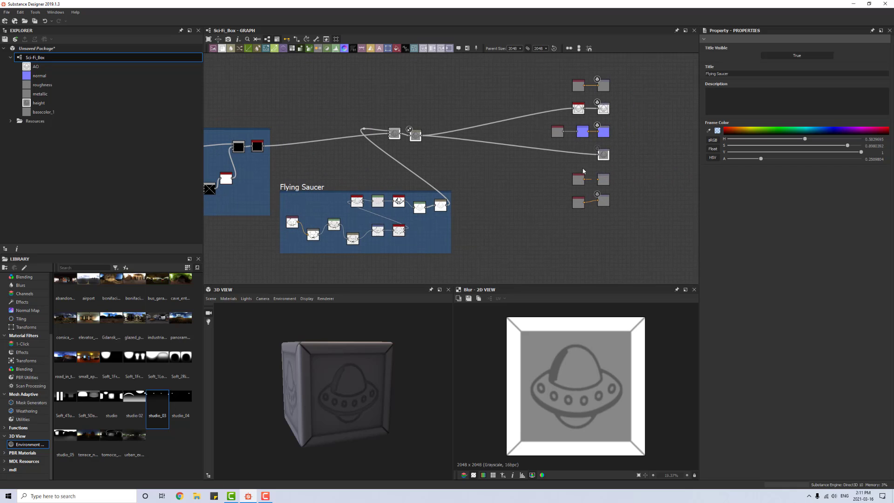
pyautogui.scroll(3, 513, 165)
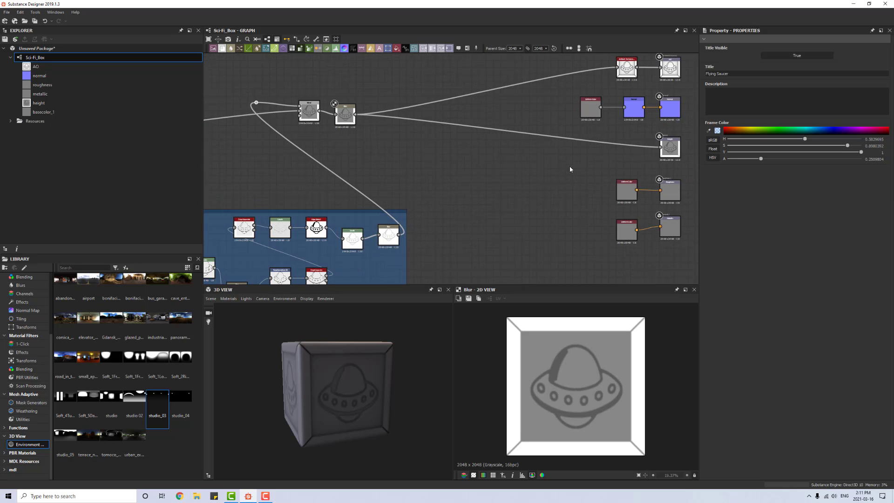
pyautogui.moveTo(562, 166); pyautogui.dragTo(565, 199, button='middle')
pyautogui.click(351, 148)
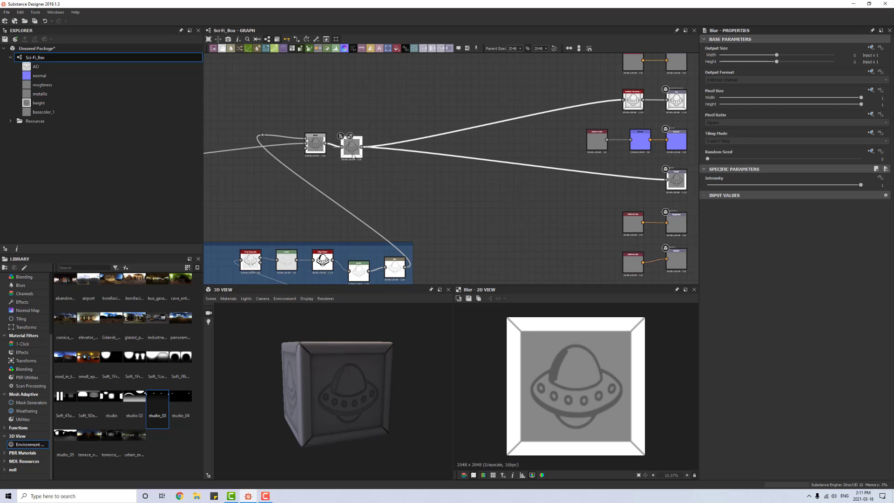
pyautogui.moveTo(348, 394); pyautogui.dragTo(343, 353)
pyautogui.scroll(3, 364, 418)
pyautogui.moveTo(364, 422); pyautogui.dragTo(343, 395)
pyautogui.scroll(-2, 345, 390)
pyautogui.scroll(-3, 505, 217)
pyautogui.scroll(3, 343, 396)
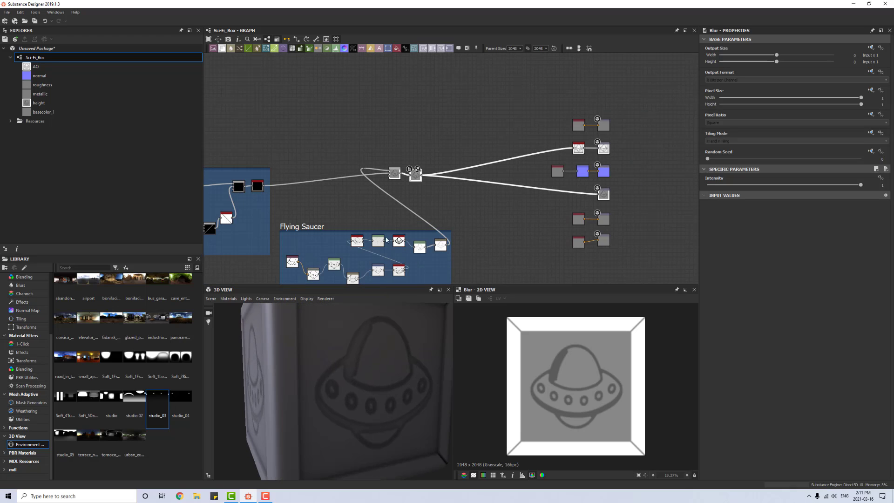
pyautogui.moveTo(412, 248); pyautogui.dragTo(428, 220, button='middle')
pyautogui.scroll(5, 362, 232)
pyautogui.moveTo(362, 232); pyautogui.dragTo(455, 207, button='middle')
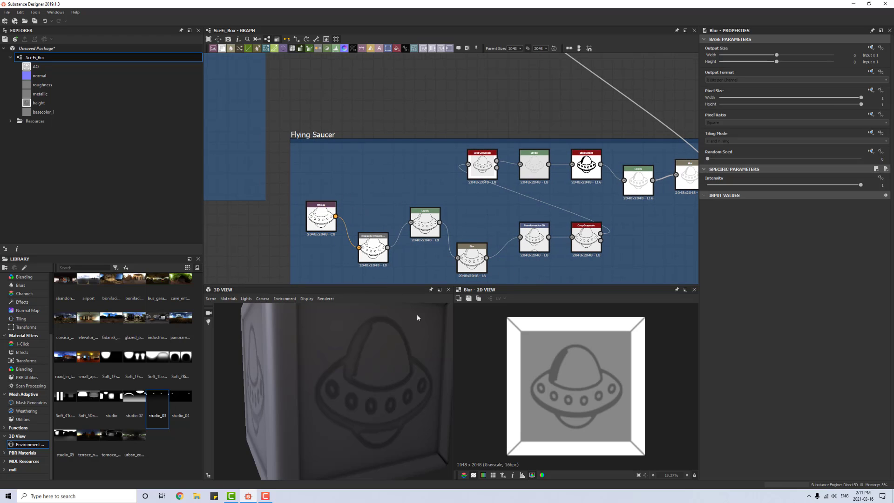
# Step: Delete the Uniform Color node that feeds the Normal node
pyautogui.scroll(-3, 555, 221)
pyautogui.moveTo(591, 196); pyautogui.dragTo(309, 290, button='middle')
pyautogui.moveTo(538, 210); pyautogui.dragTo(516, 255, button='middle')
pyautogui.scroll(1, 459, 202)
pyautogui.scroll(-1, 475, 207)
pyautogui.scroll(3, 483, 207)
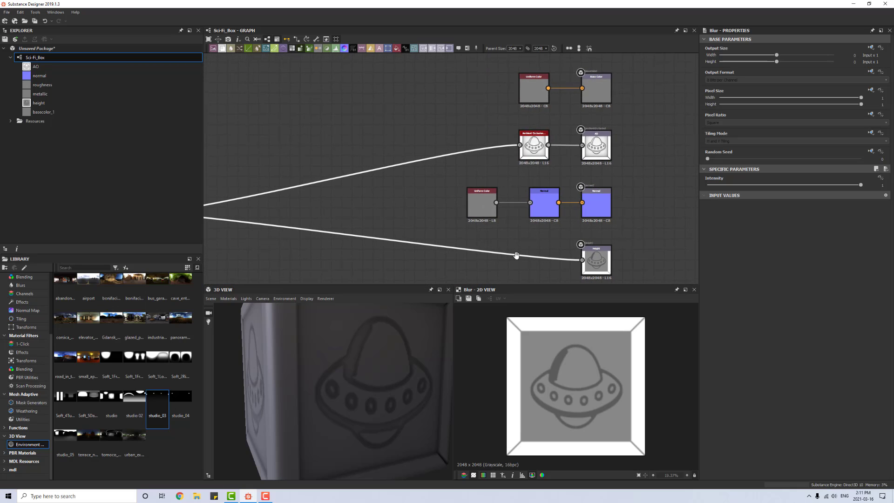
pyautogui.click(481, 198)
pyautogui.press('Delete')
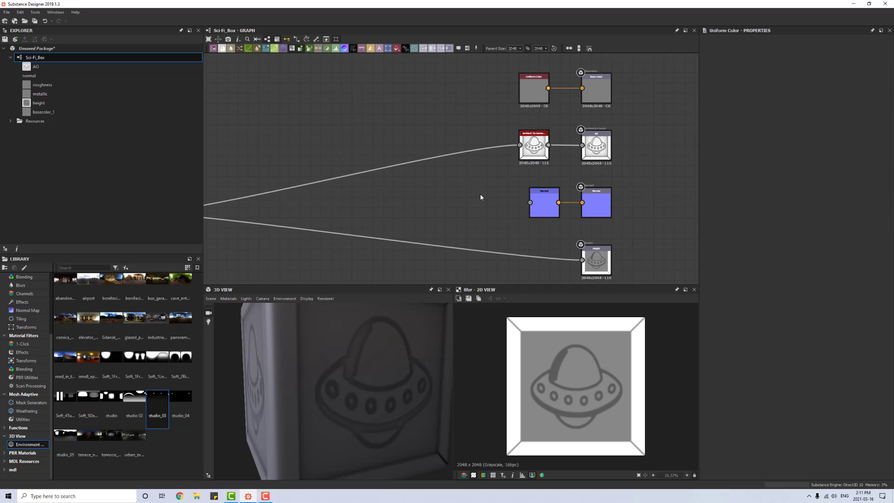
# Step: Connect the final Blur node's output to the Normal node's input and open the Normal node's 2D preview and properties
pyautogui.moveTo(455, 217); pyautogui.dragTo(522, 218, button='middle')
pyautogui.scroll(-2, 522, 218)
pyautogui.moveTo(306, 216); pyautogui.dragTo(574, 207)
pyautogui.scroll(5, 596, 225)
pyautogui.scroll(1, 593, 241)
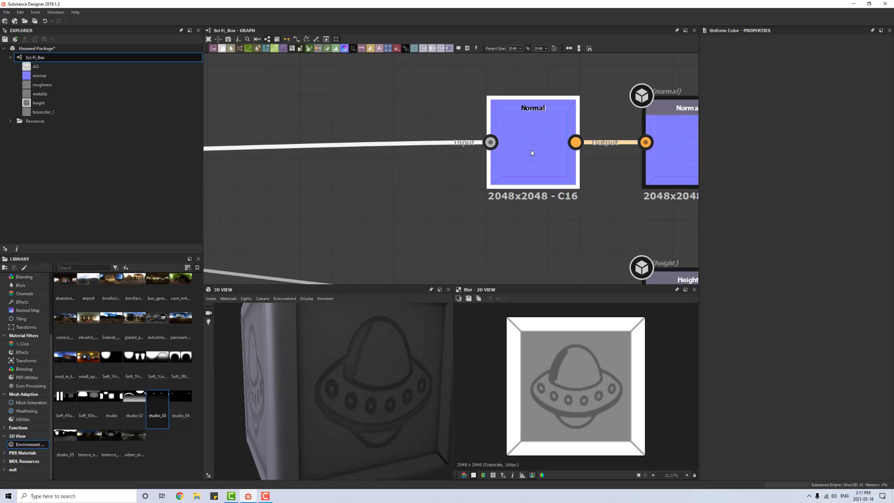
pyautogui.doubleClick(531, 150)
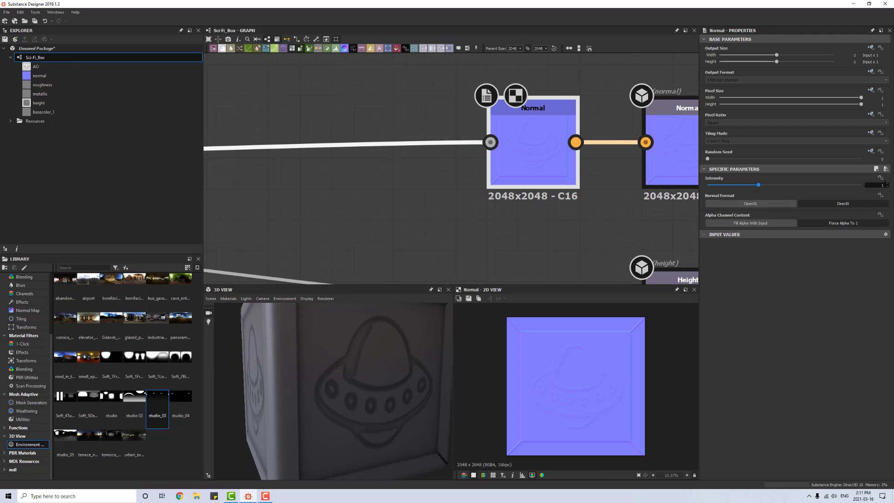
# Step: Set the Normal node's intensity to 20 and check the saucer and edge relief on the 3D box
pyautogui.press('Return')
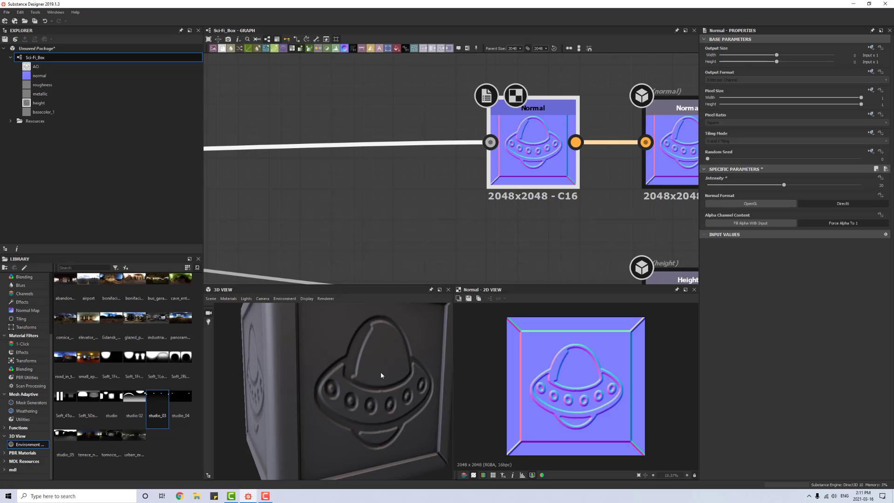
pyautogui.moveTo(381, 371); pyautogui.dragTo(378, 390)
pyautogui.scroll(-6, 389, 392)
pyautogui.scroll(5, 377, 391)
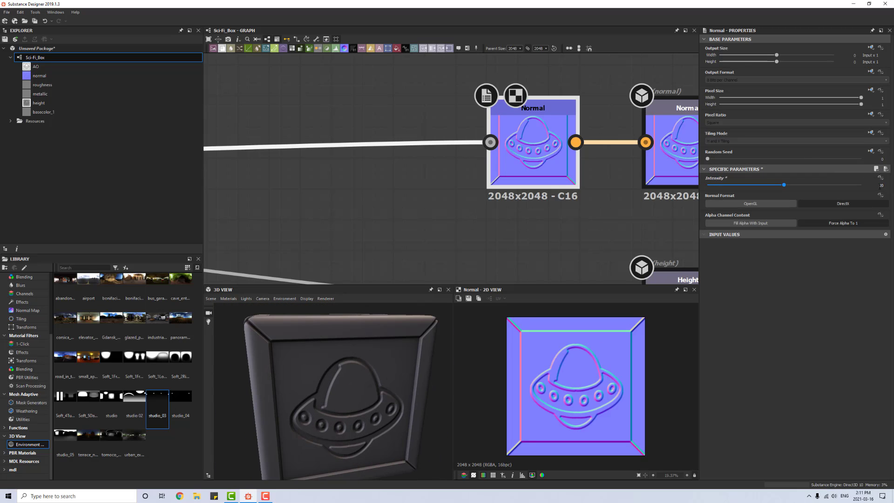
# Step: Set the Normal node's intensity to 10 and check the relief on the 3D box
pyautogui.press('Return')
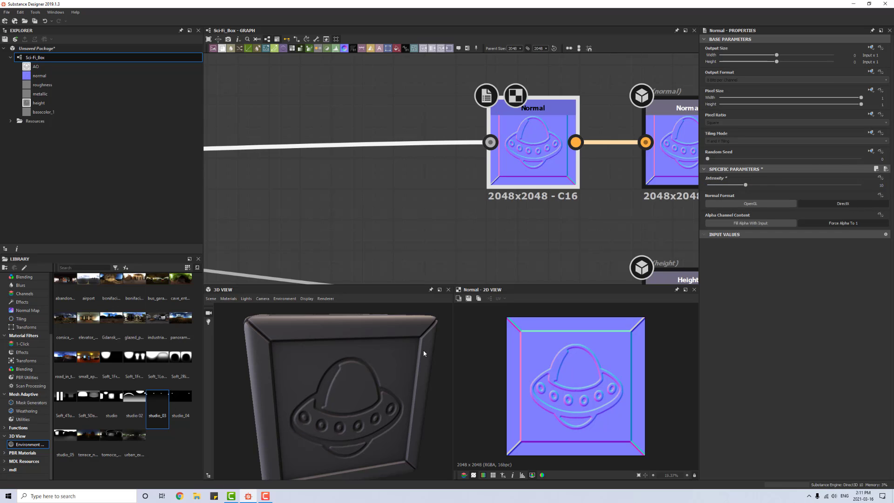
pyautogui.moveTo(372, 365)
pyautogui.mouseDown()
pyautogui.moveTo(393, 371)
pyautogui.moveTo(355, 402)
pyautogui.moveTo(390, 405)
pyautogui.moveTo(374, 386)
pyautogui.moveTo(351, 407)
pyautogui.moveTo(353, 365)
pyautogui.moveTo(368, 368)
pyautogui.mouseUp()
pyautogui.scroll(5, 388, 370)
pyautogui.scroll(-6, 372, 403)
pyautogui.scroll(-2, 457, 236)
pyautogui.scroll(-3, 457, 238)
# Step: Review the graph from the Flying Saucer frame through the Blend and Blur nodes to the AO, normal and height outputs
pyautogui.moveTo(458, 238); pyautogui.dragTo(559, 212, button='middle')
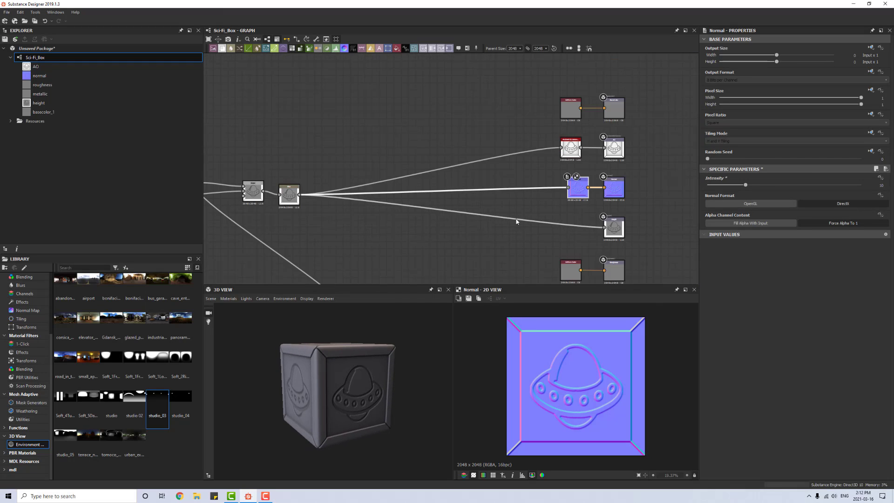
pyautogui.moveTo(451, 221); pyautogui.dragTo(593, 172, button='middle')
pyautogui.scroll(-1, 472, 195)
pyautogui.moveTo(408, 203); pyautogui.dragTo(417, 168, button='middle')
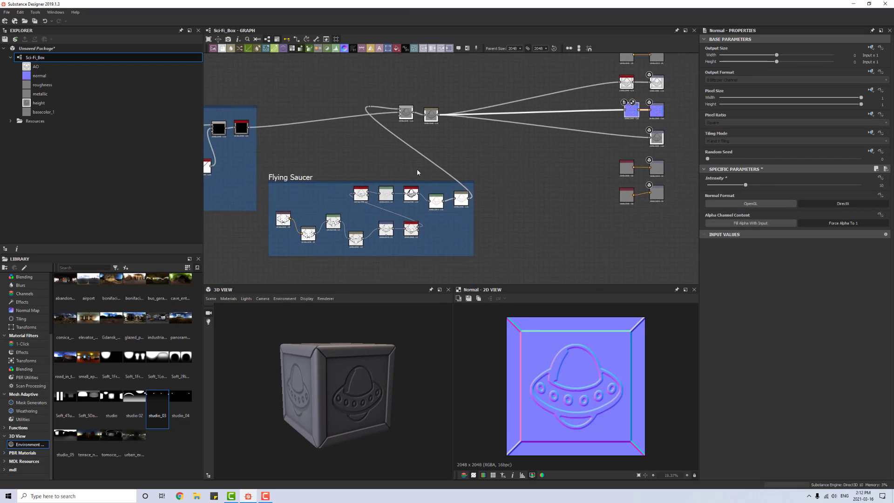
pyautogui.scroll(-2, 534, 167)
pyautogui.moveTo(533, 167); pyautogui.dragTo(448, 195, button='middle')
pyautogui.scroll(3, 448, 194)
pyautogui.moveTo(596, 164); pyautogui.dragTo(503, 181, button='middle')
pyautogui.scroll(1, 503, 182)
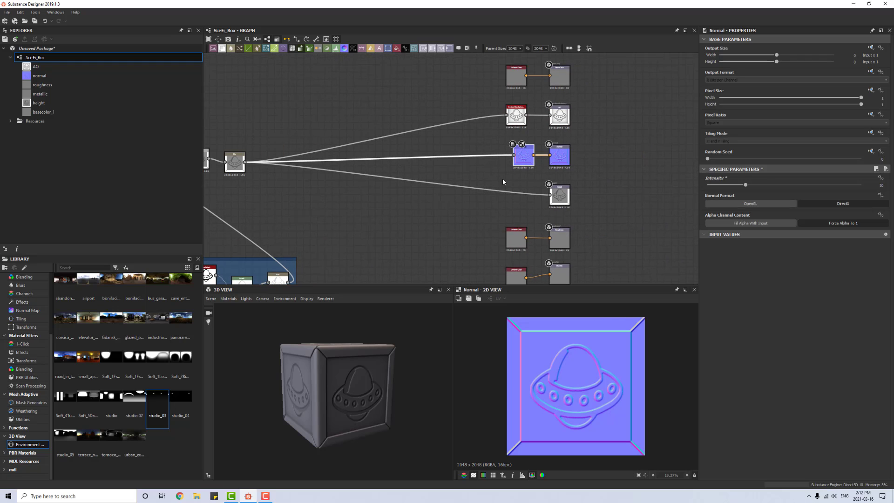
# Step: Inspect the box's saucer engraving and beveled edges from close up and from several angles, along with the whole graph
pyautogui.moveTo(356, 393); pyautogui.dragTo(365, 360)
pyautogui.scroll(3, 359, 394)
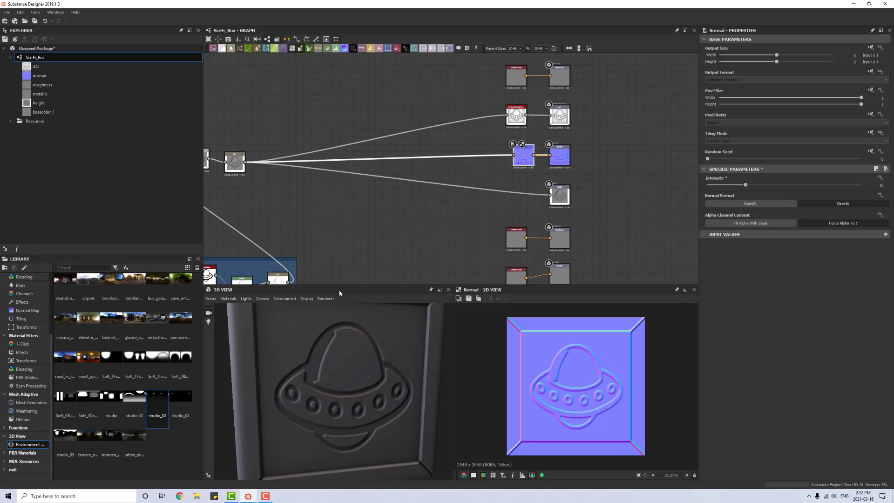
pyautogui.moveTo(343, 372)
pyautogui.mouseDown()
pyautogui.moveTo(348, 381)
pyautogui.moveTo(347, 372)
pyautogui.mouseUp()
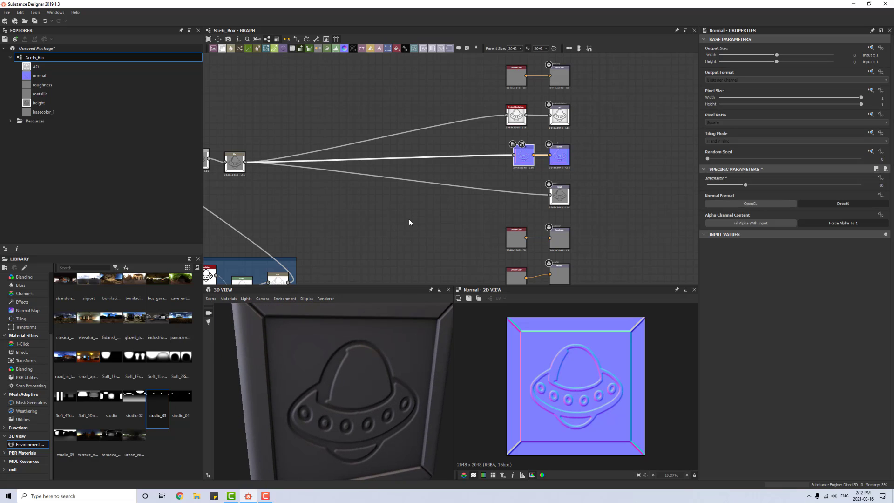
pyautogui.moveTo(356, 347); pyautogui.dragTo(364, 375)
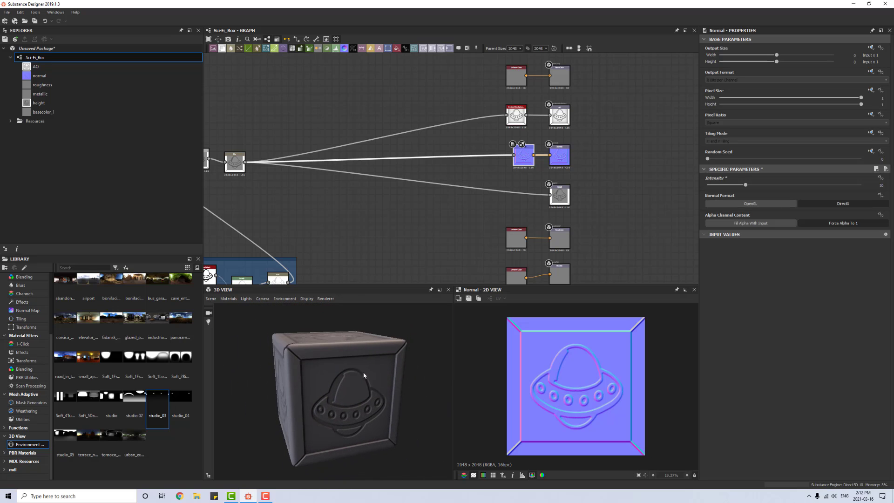
pyautogui.press('f')
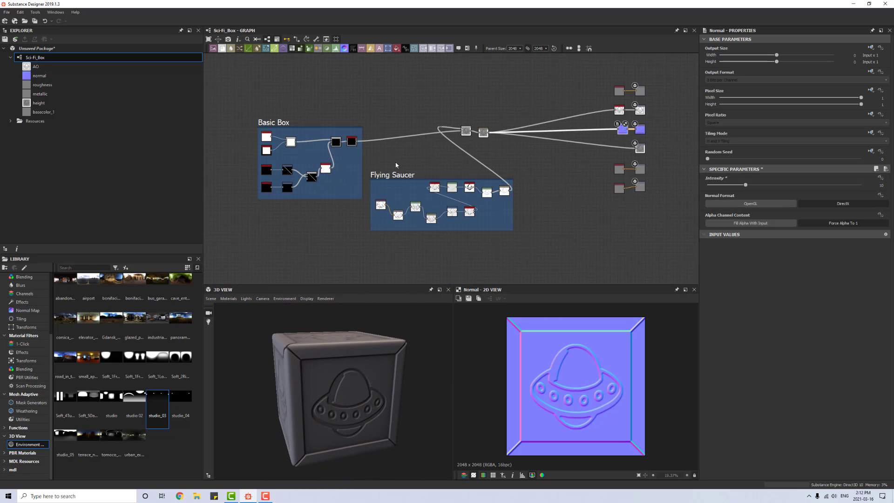
pyautogui.moveTo(333, 395)
pyautogui.mouseDown()
pyautogui.moveTo(329, 379)
pyautogui.moveTo(333, 401)
pyautogui.moveTo(342, 387)
pyautogui.mouseUp()
# Step: Look over the base color, roughness and metallic outputs with their Uniform Color nodes, and the box in 3D
pyautogui.moveTo(549, 140); pyautogui.dragTo(479, 190, button='middle')
pyautogui.scroll(6, 540, 169)
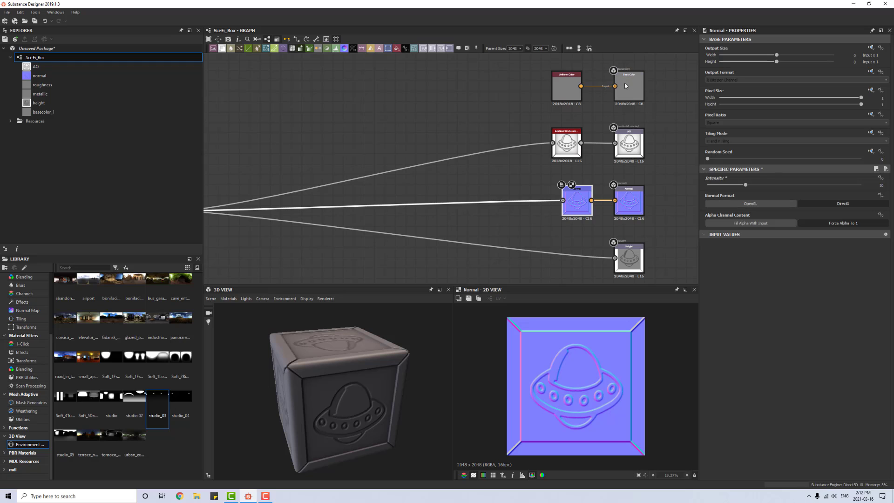
pyautogui.moveTo(595, 203); pyautogui.dragTo(545, 164, button='middle')
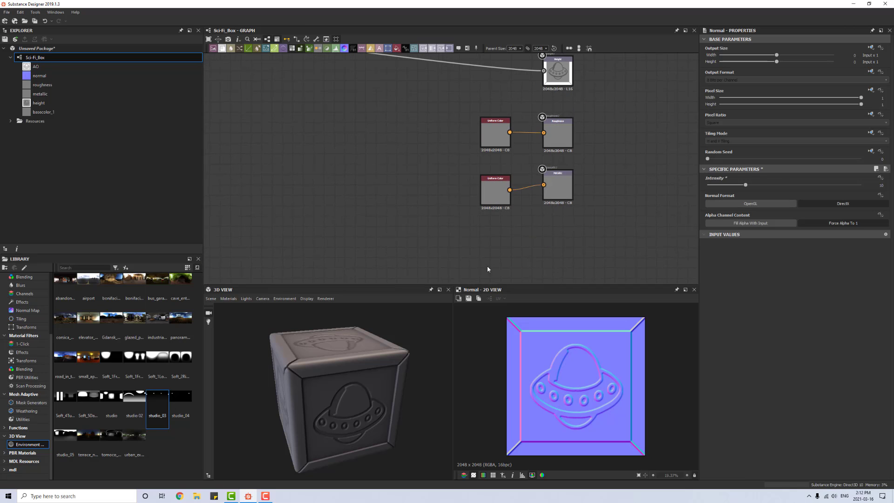
pyautogui.moveTo(347, 381); pyautogui.dragTo(352, 310)
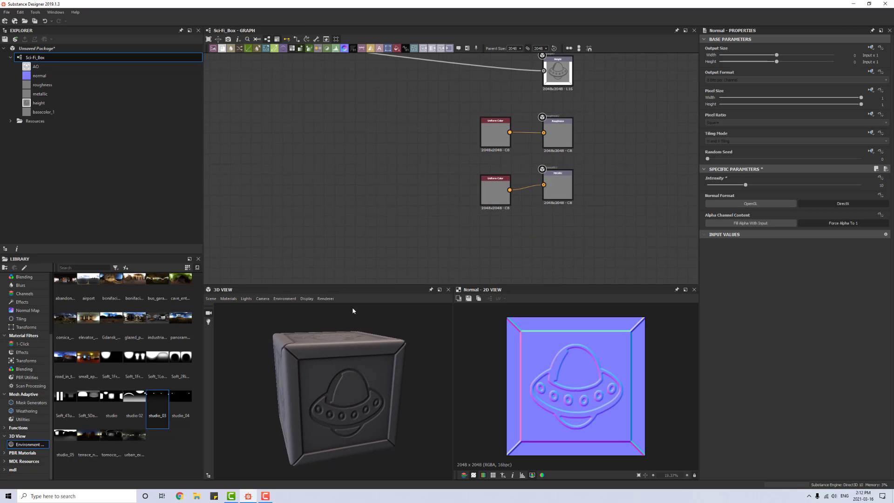
pyautogui.press('f')
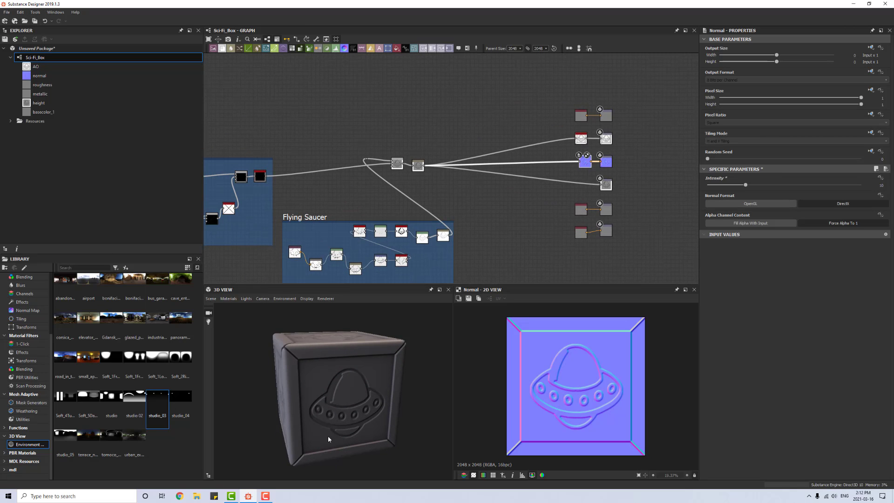